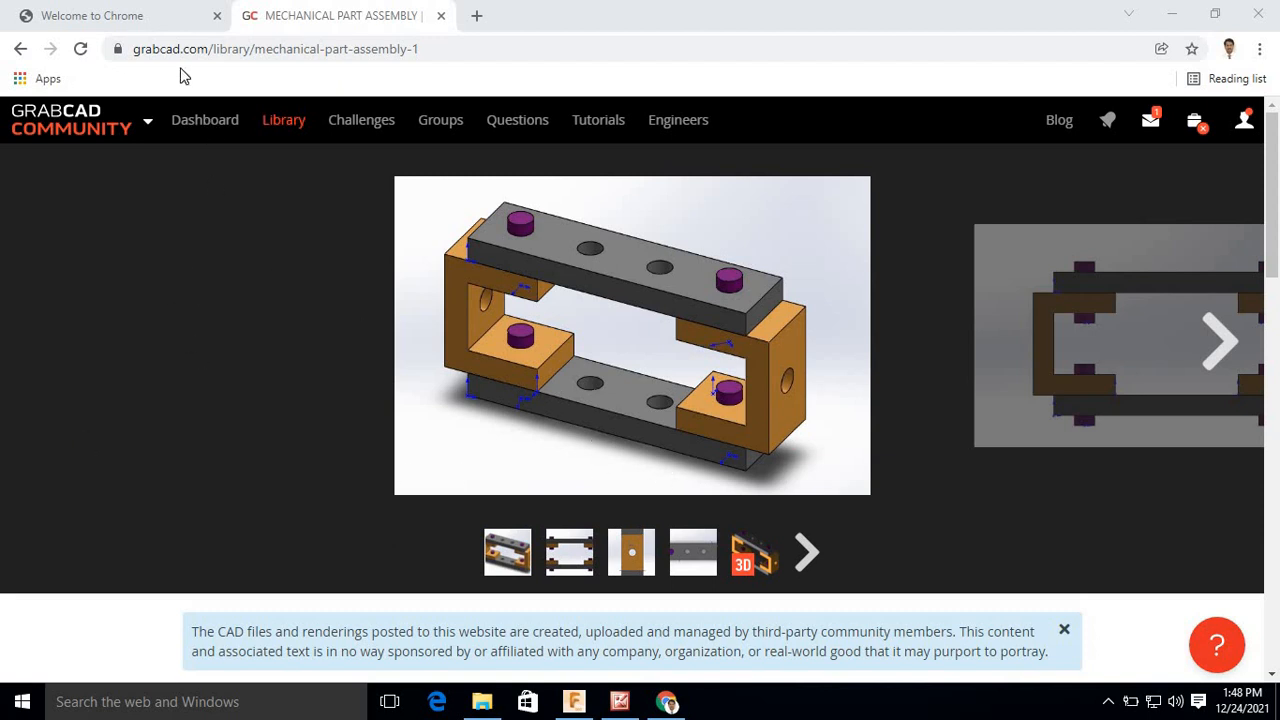
Review the Mechanical Part Assembly page and its file list on GrabCAD, and open the local Bracket Assembly folder in File Explorer.
click(350, 49)
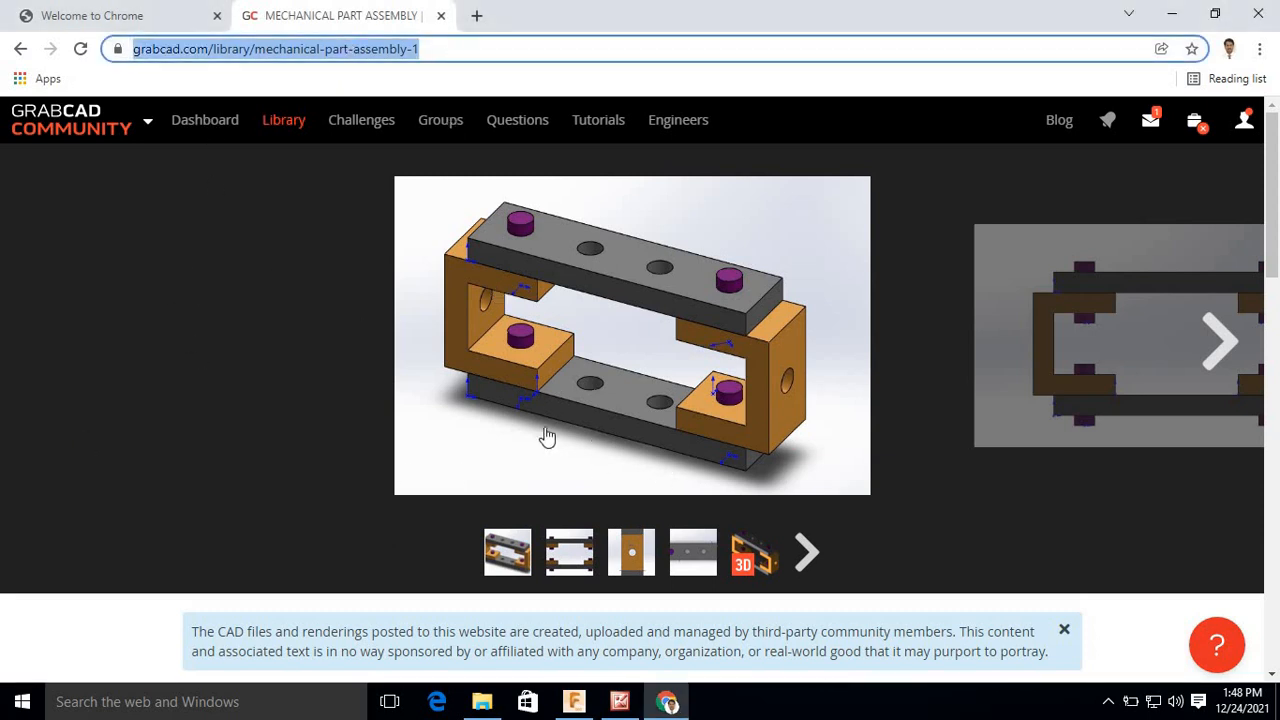
scroll(549, 440, down, 3)
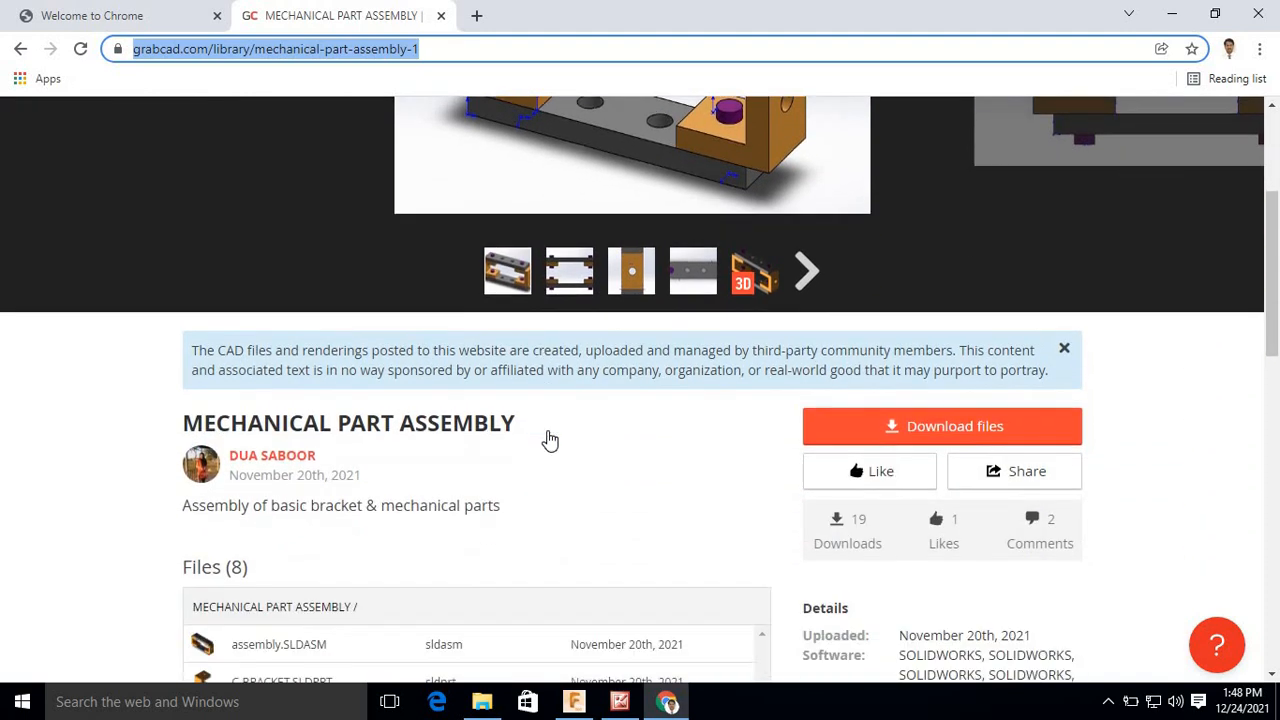
scroll(354, 617, down, 3)
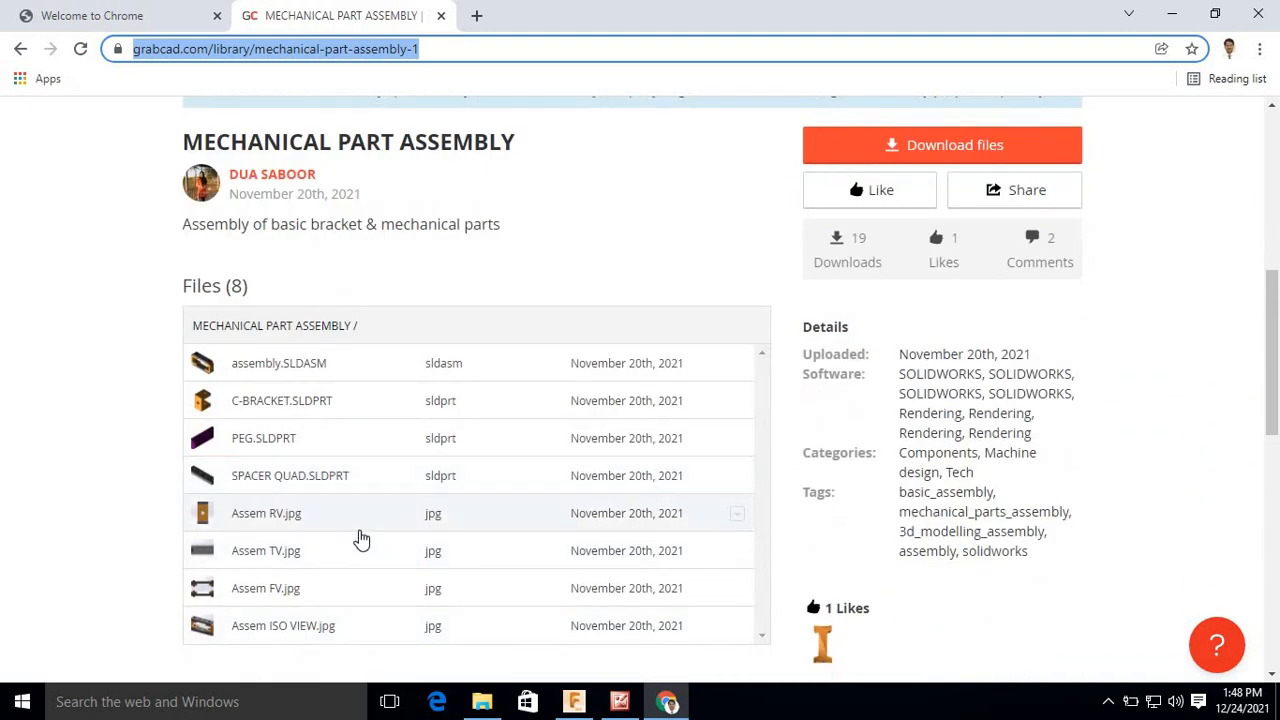
scroll(363, 537, up, 6)
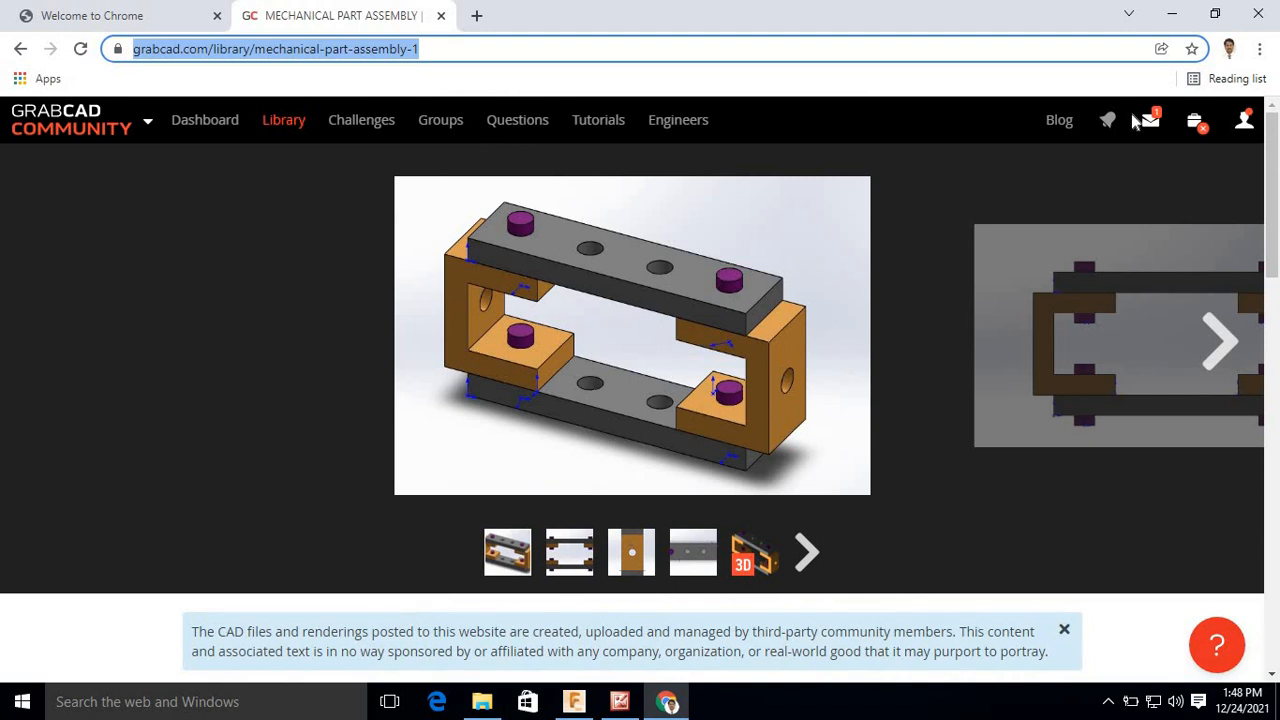
click(482, 702)
double_click(230, 155)
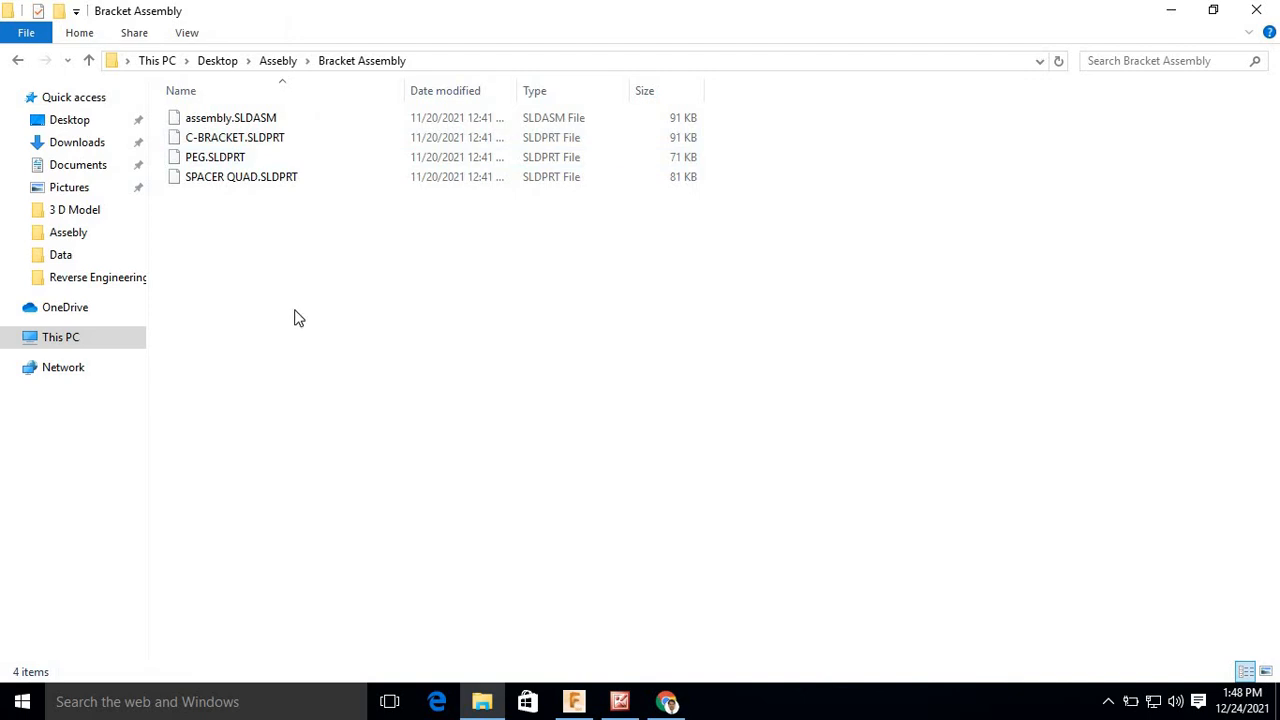
Switch to Fusion 360, create a folder named Assembly in Admin Project, and open it.
click(576, 703)
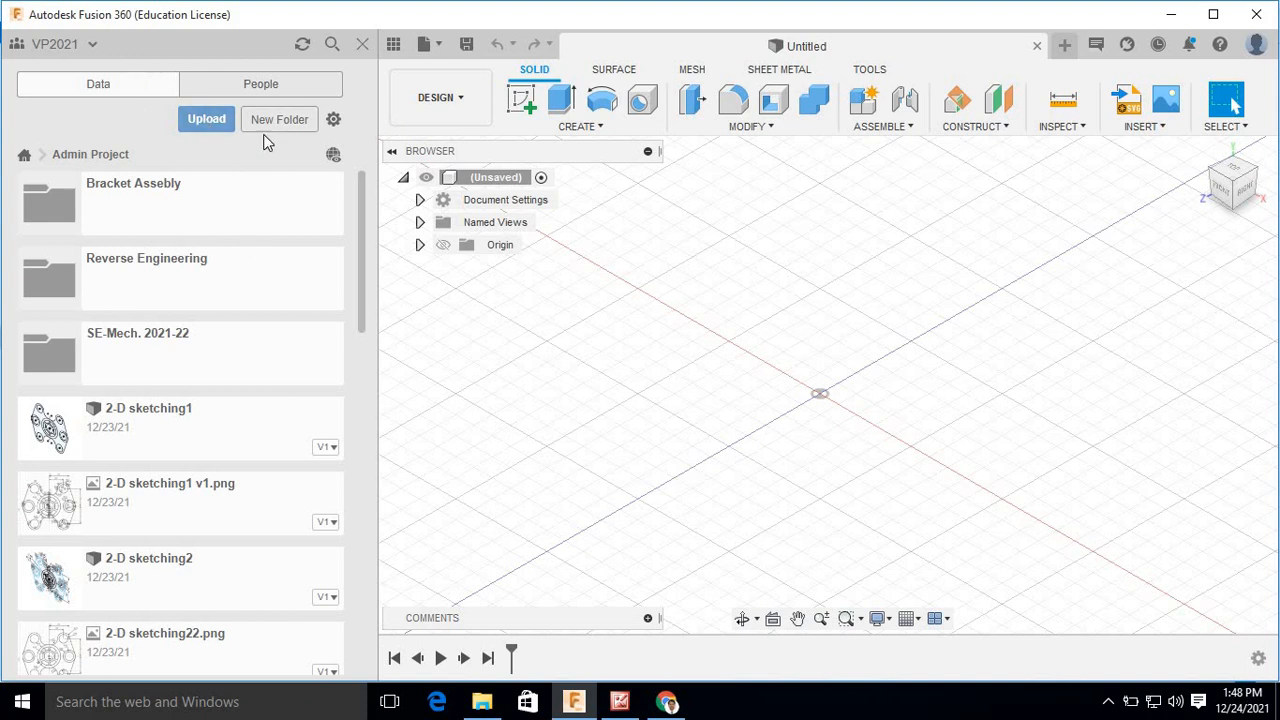
click(288, 119)
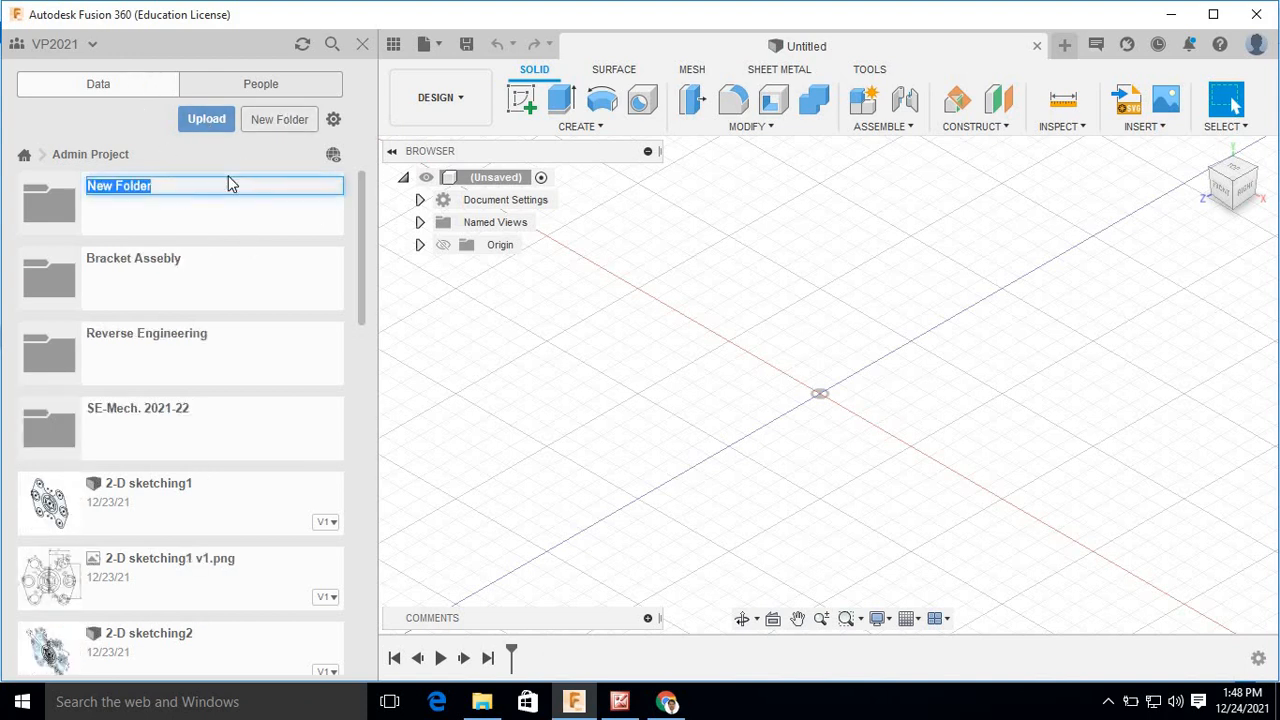
text(Assebly)
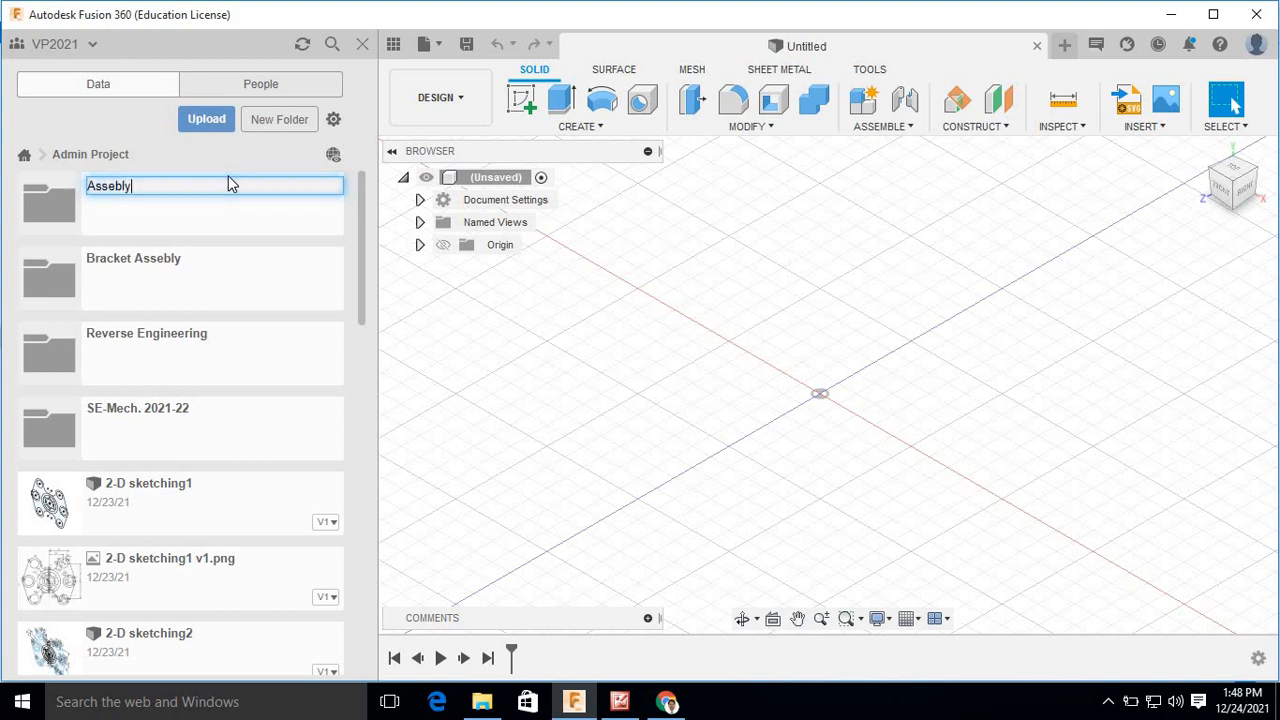
key(Return)
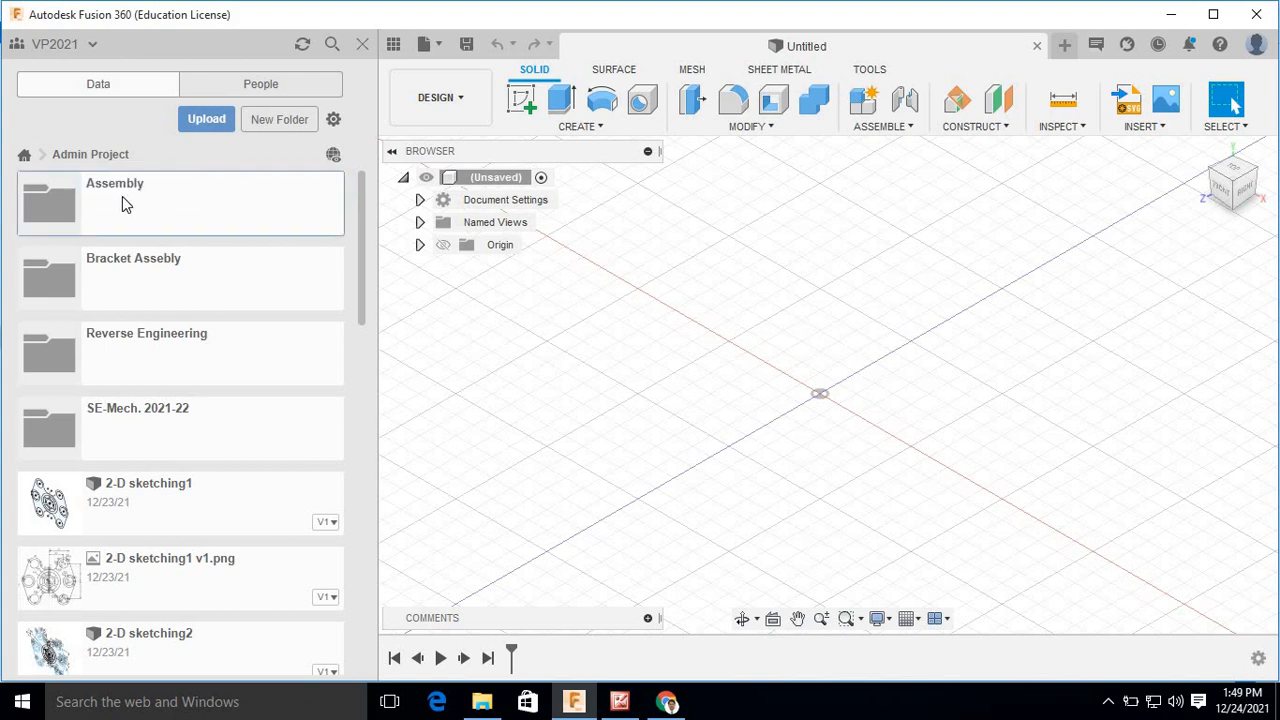
click(82, 205)
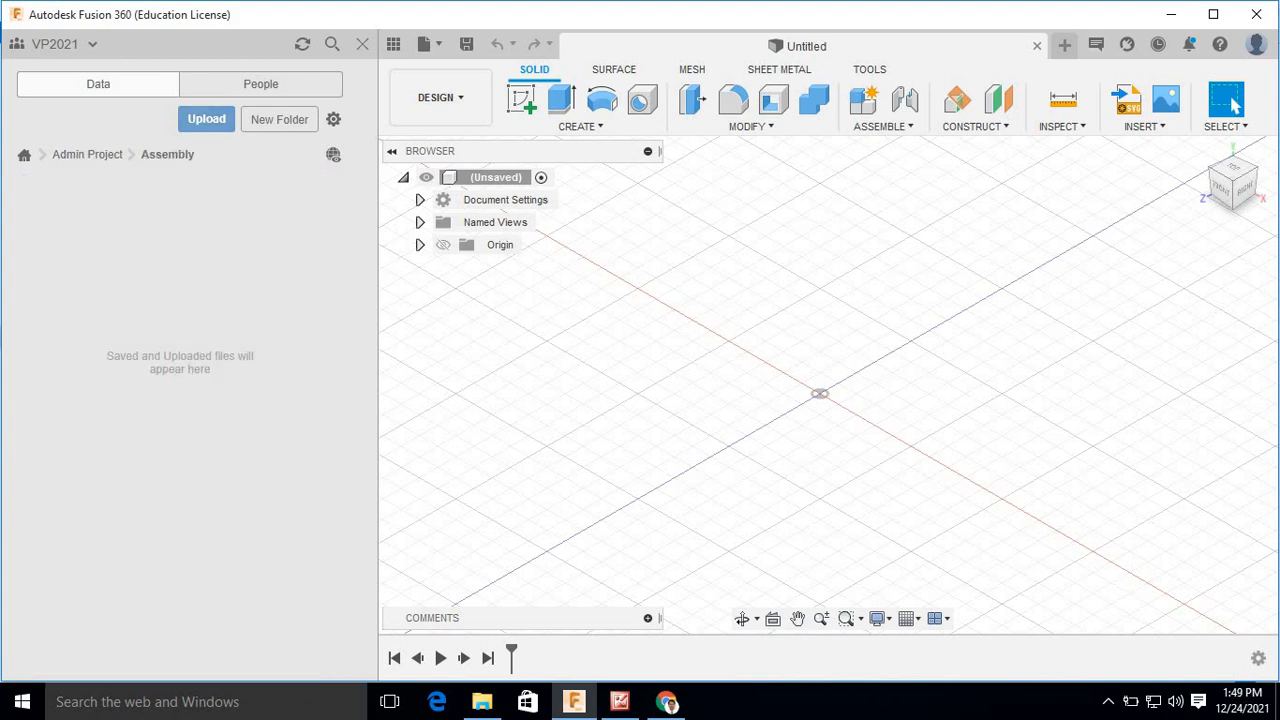
Upload C-BRACKET.SLDPRT, PEG.SLDPRT and SPACER QUAD.SLDPRT from the Bracket Assembly folder to the project's Assembly folder.
click(213, 125)
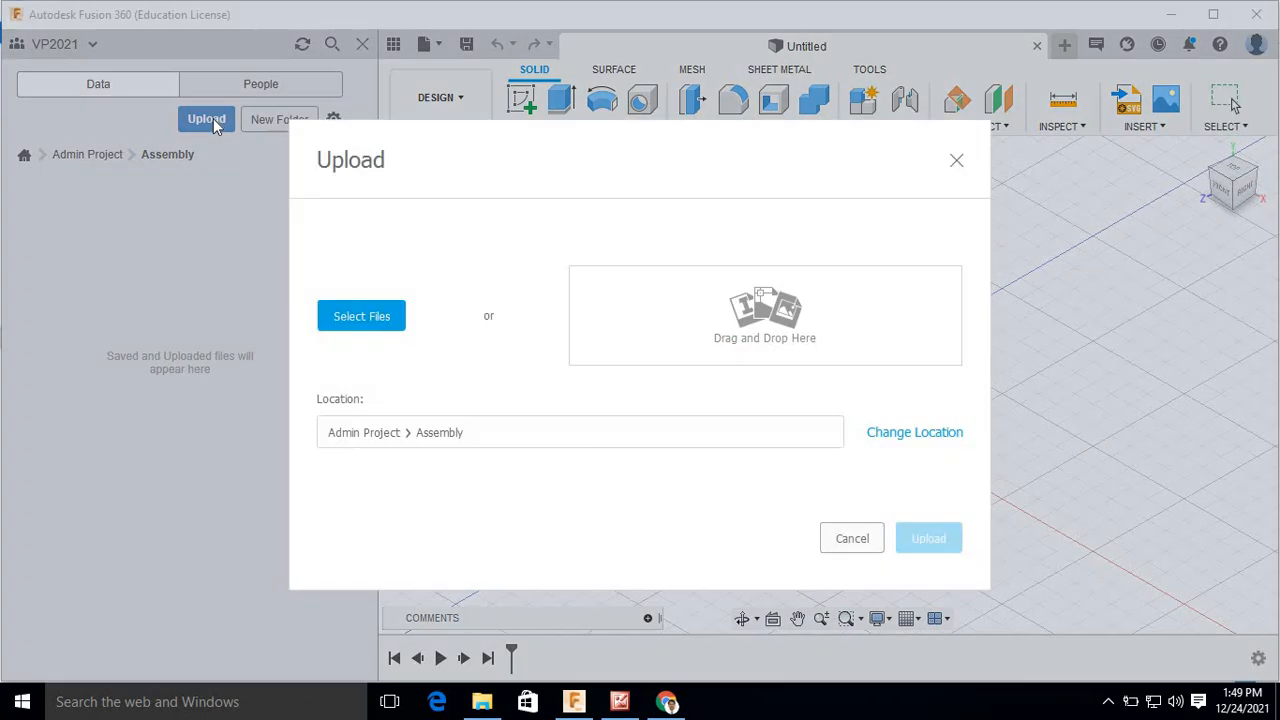
click(362, 321)
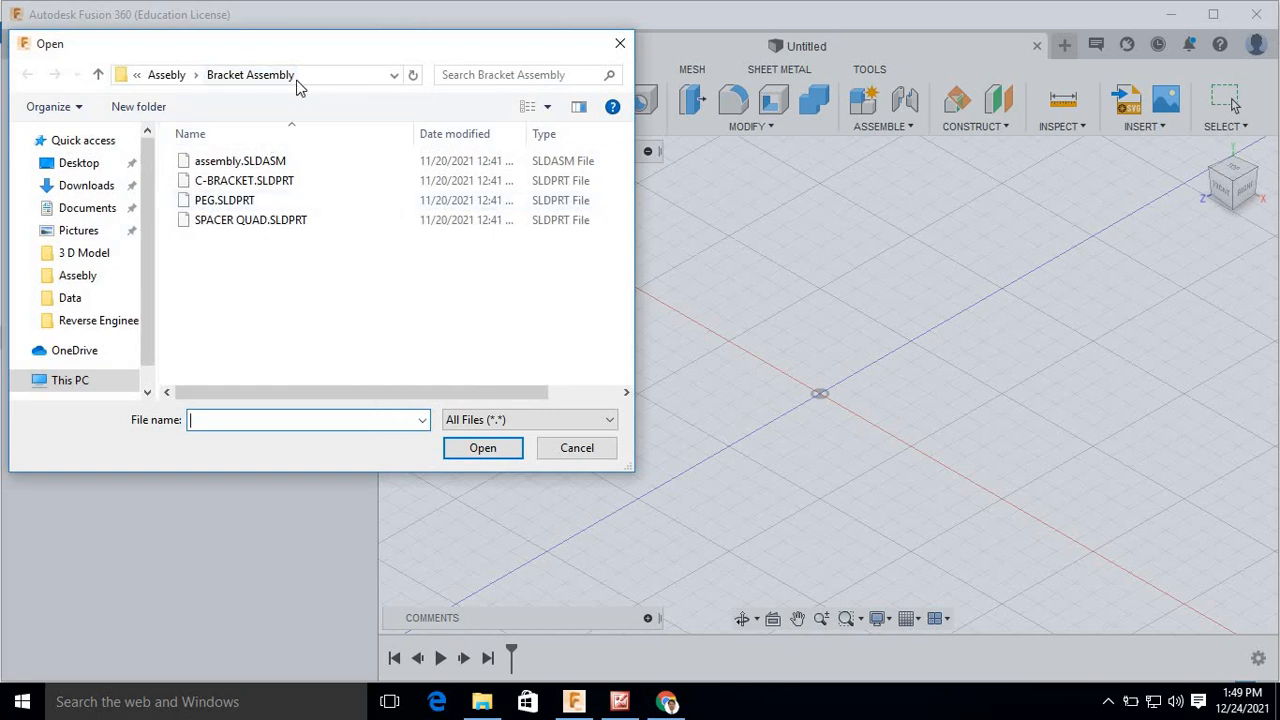
click(258, 226)
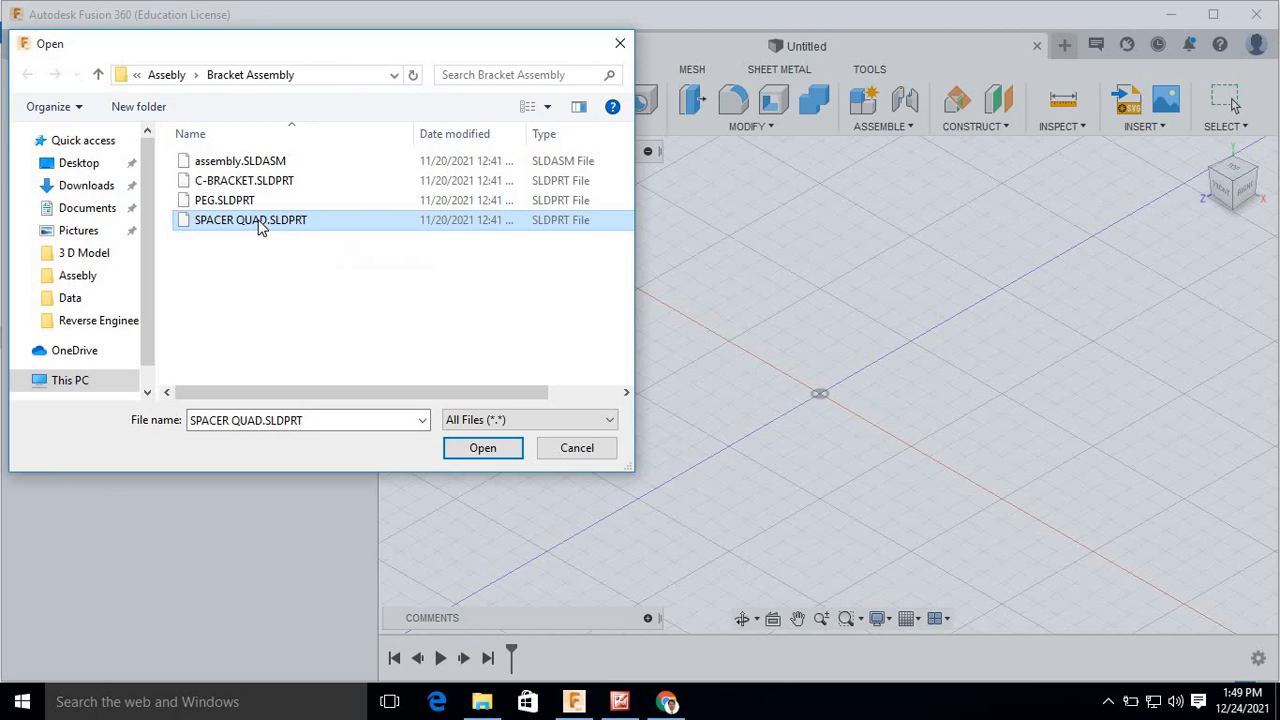
shift+click(244, 181)
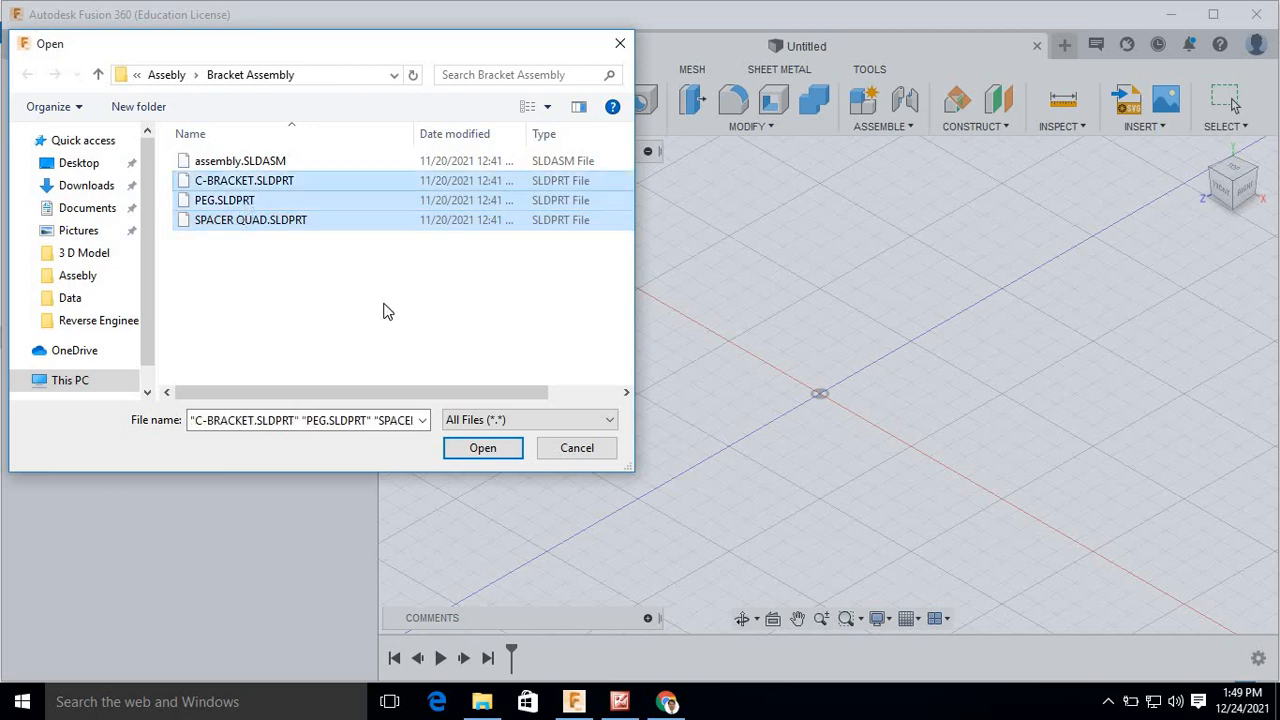
click(482, 448)
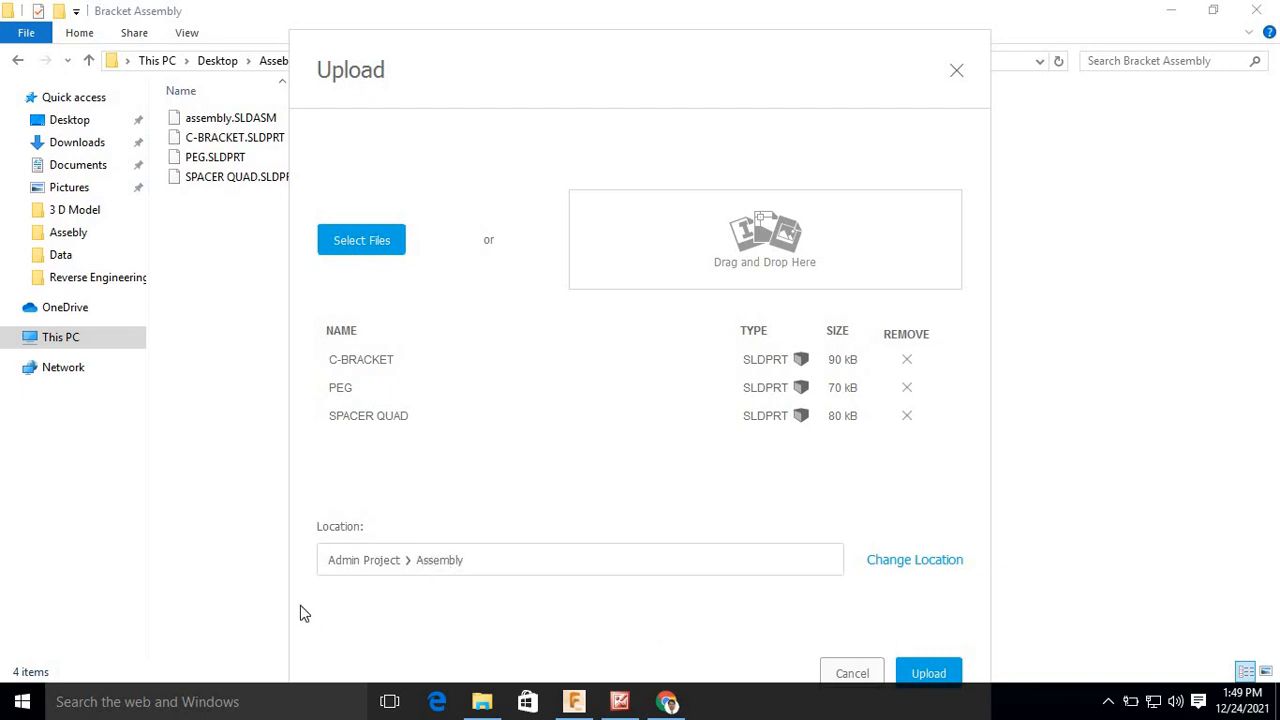
click(930, 674)
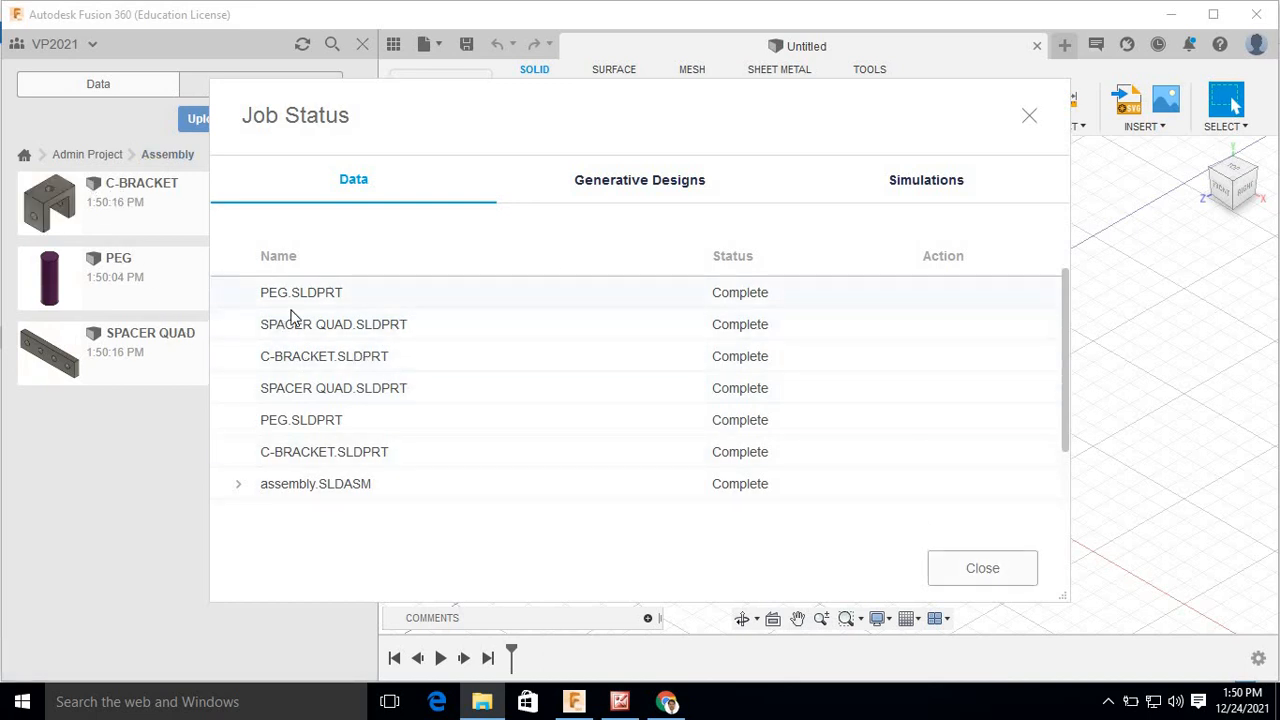
click(992, 577)
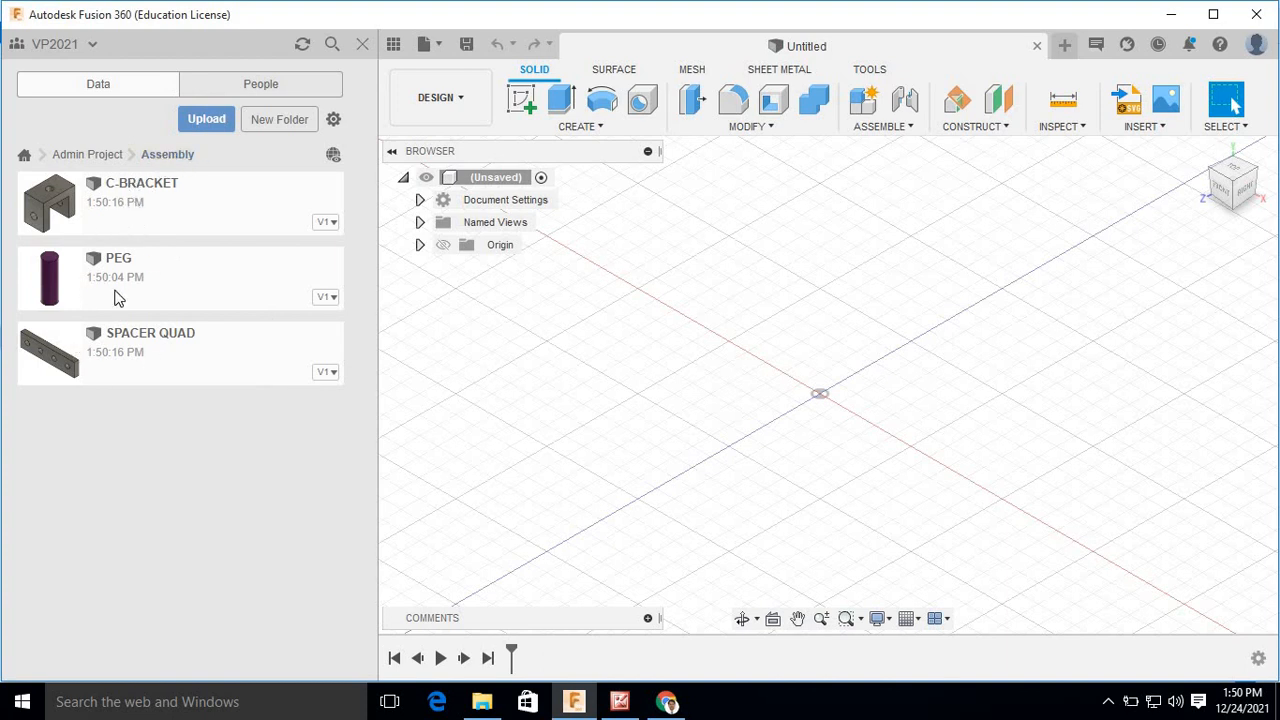
Check the reference picture of the assembly, and save the empty Fusion 360 design as Bracket Assembly in the Assembly folder.
click(620, 701)
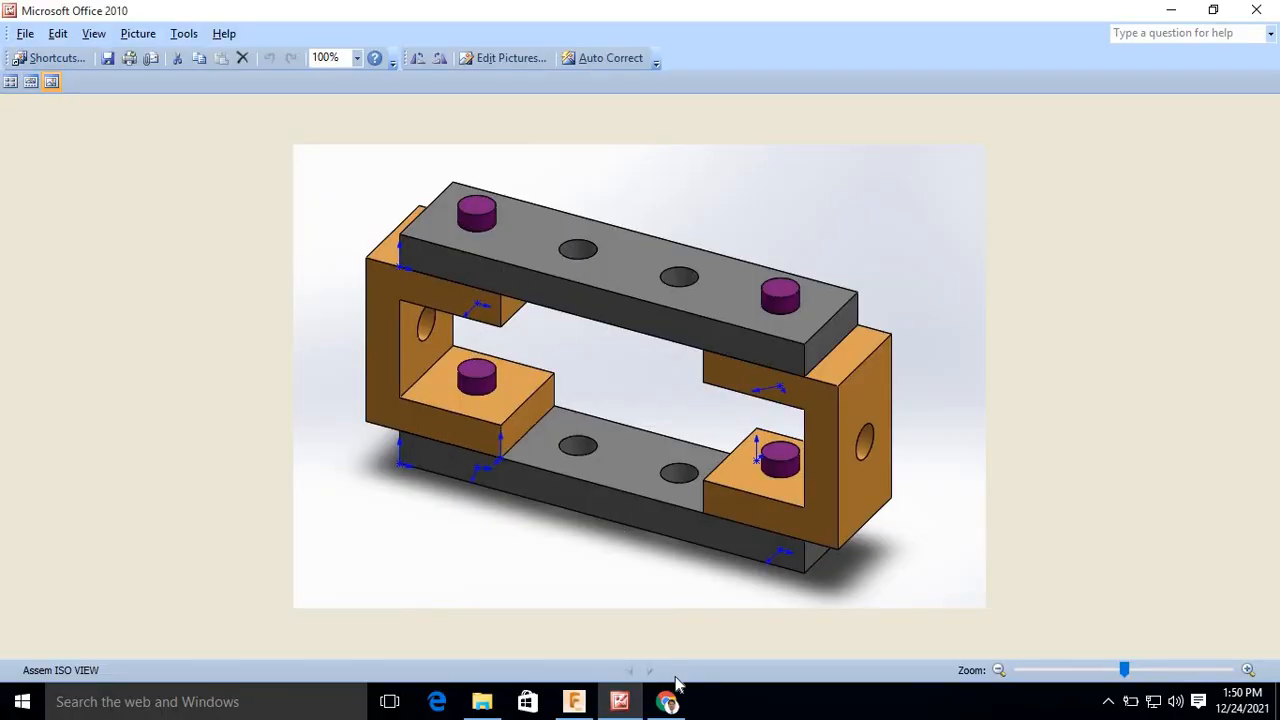
click(574, 701)
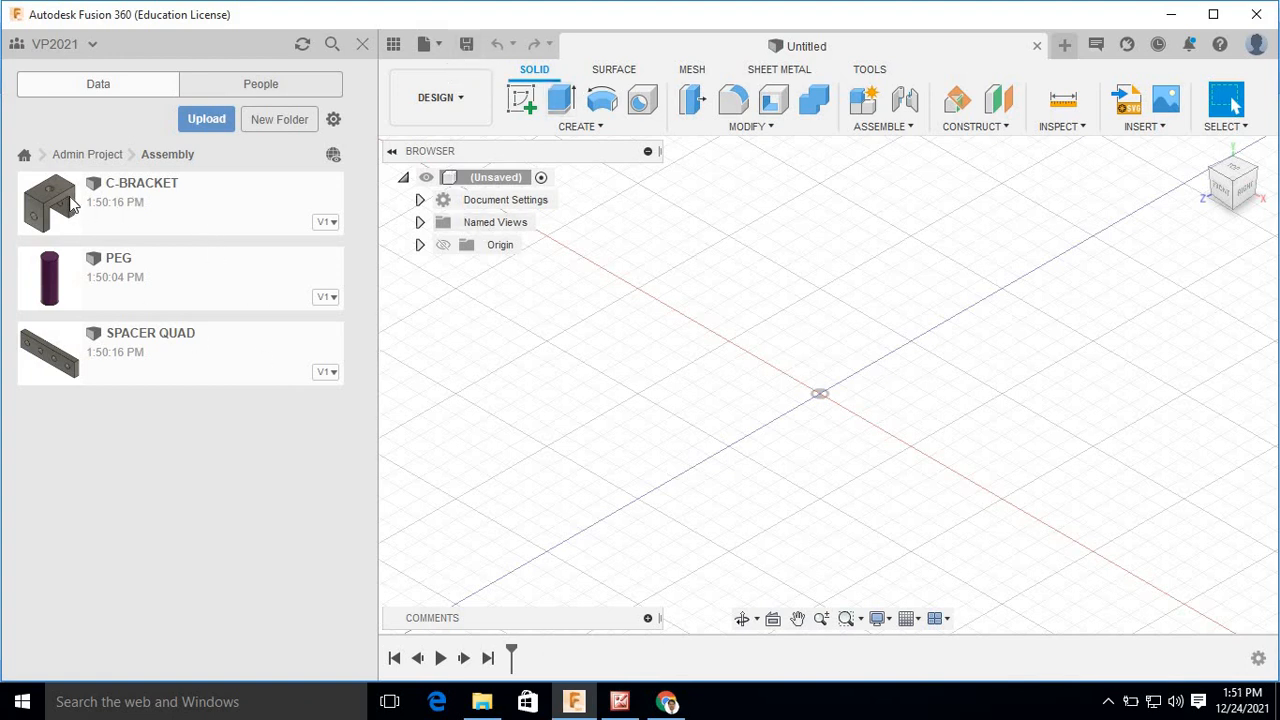
click(467, 45)
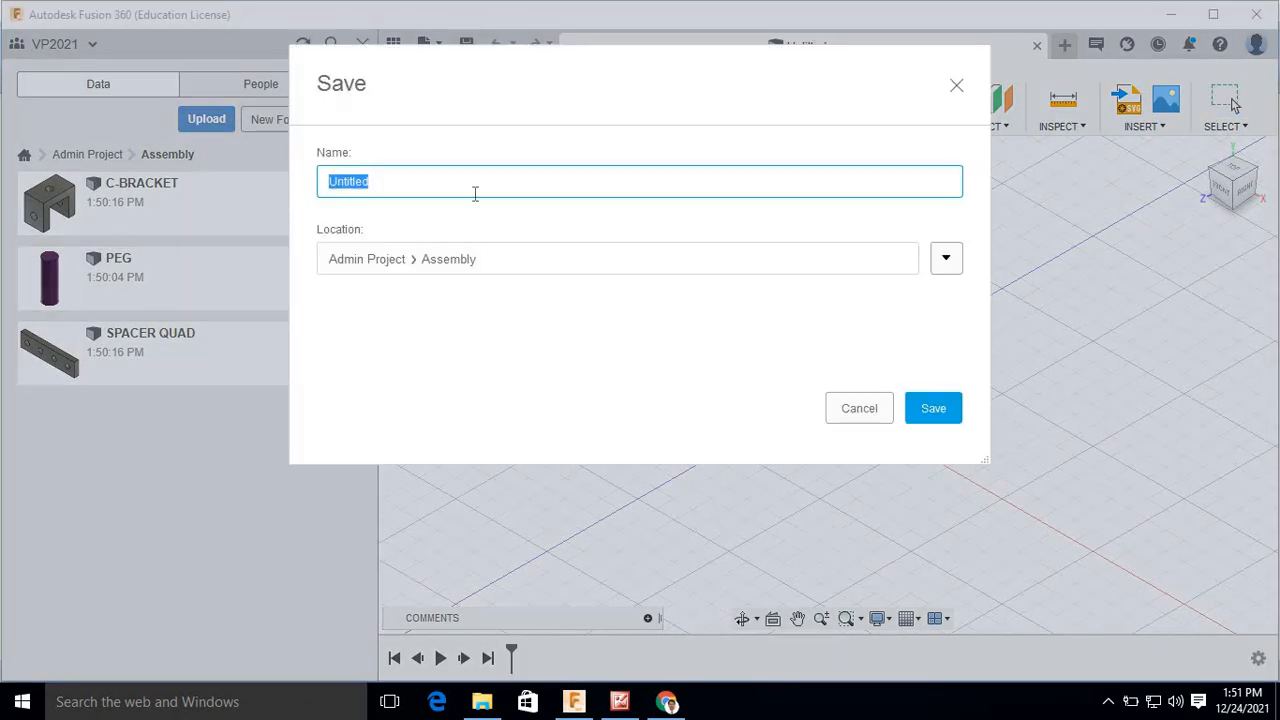
text(BracketAssembly)
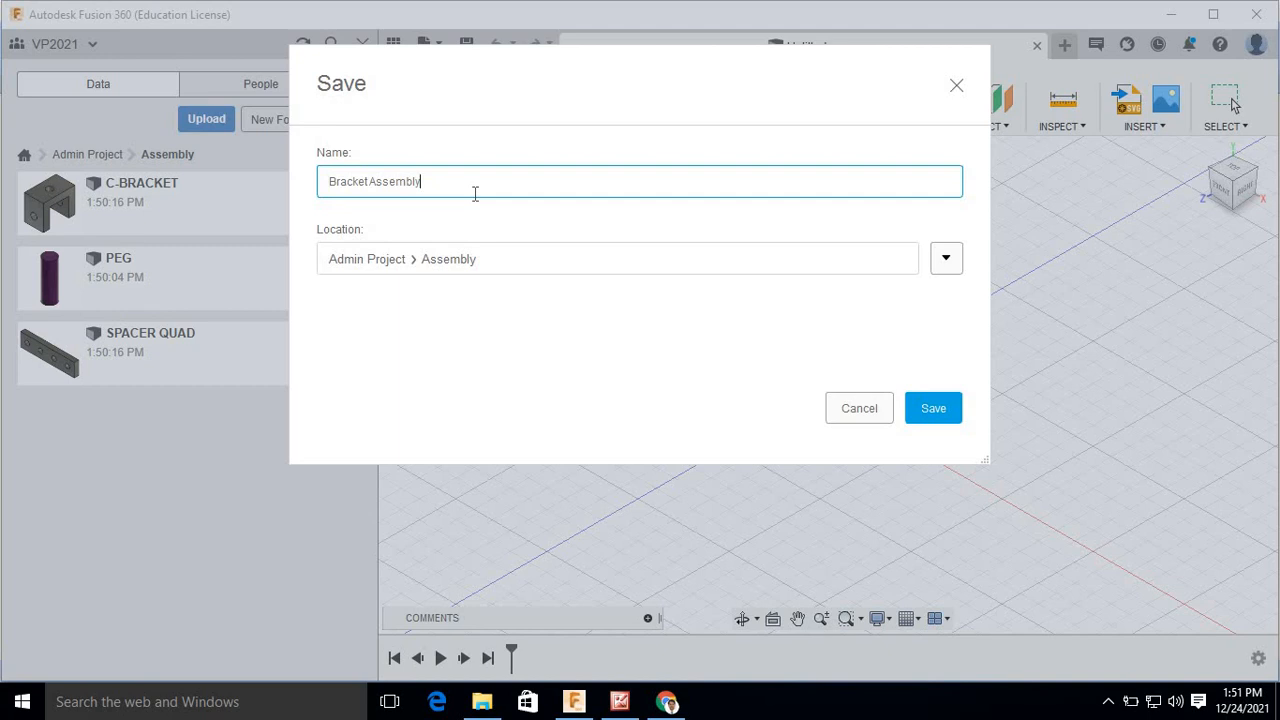
click(925, 410)
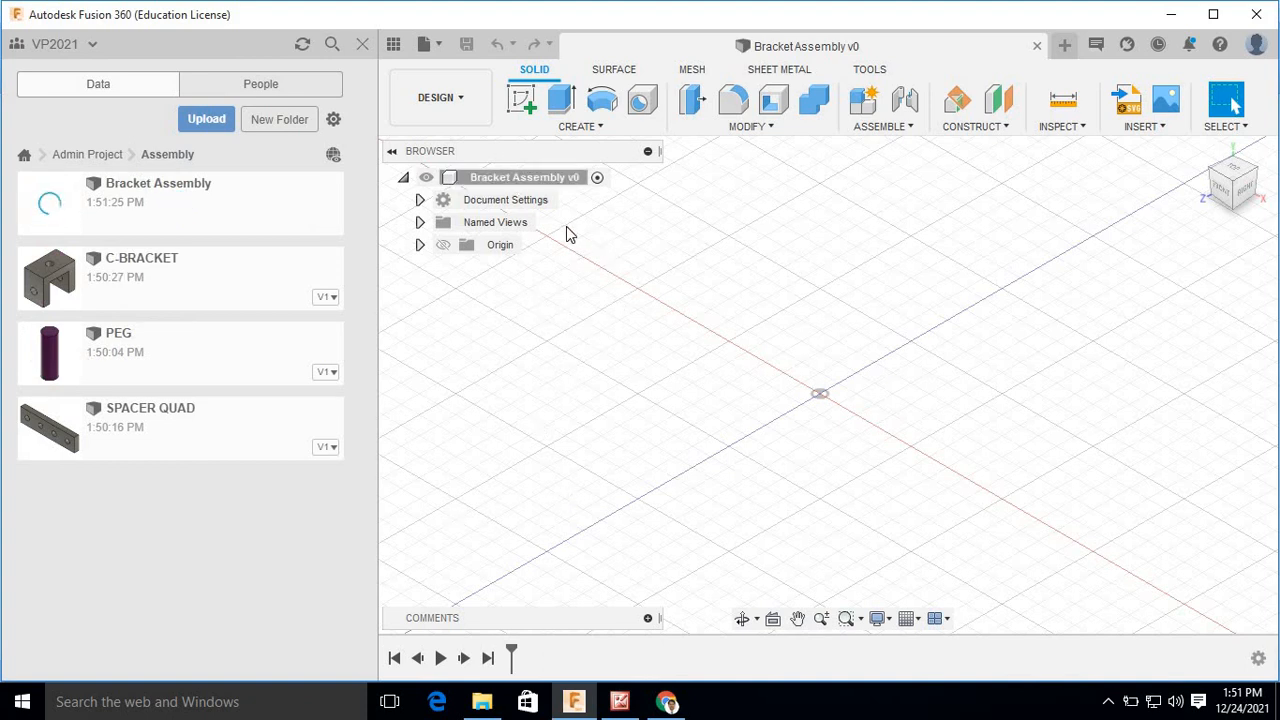
Consult the reference picture again, and insert C-BRACKET into the current Fusion 360 design, moved 15 mm along X.
click(620, 701)
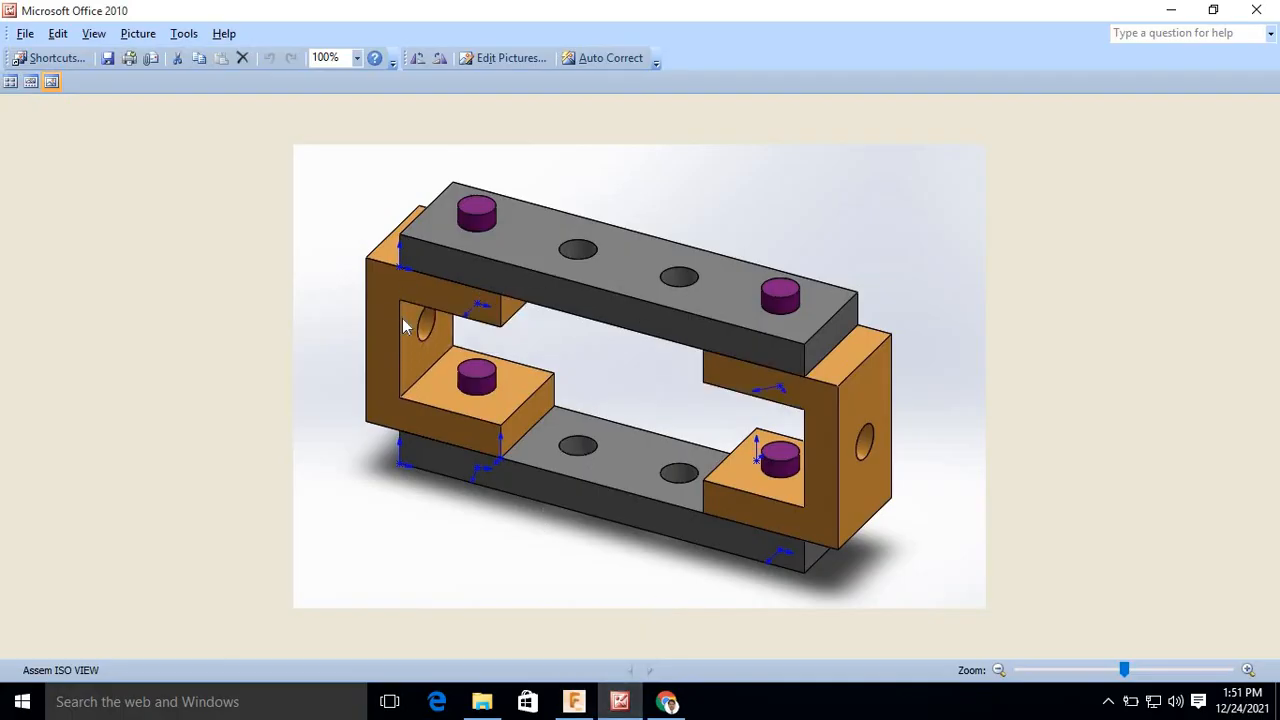
click(574, 701)
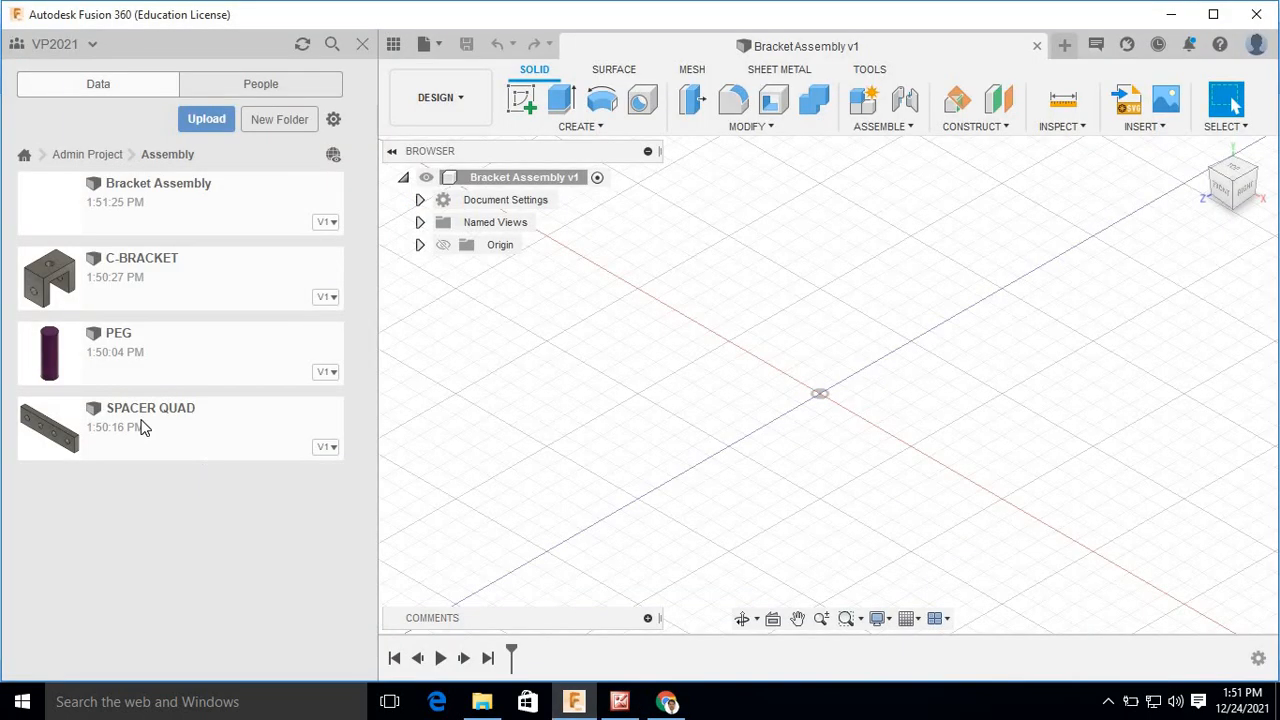
right_click(94, 272)
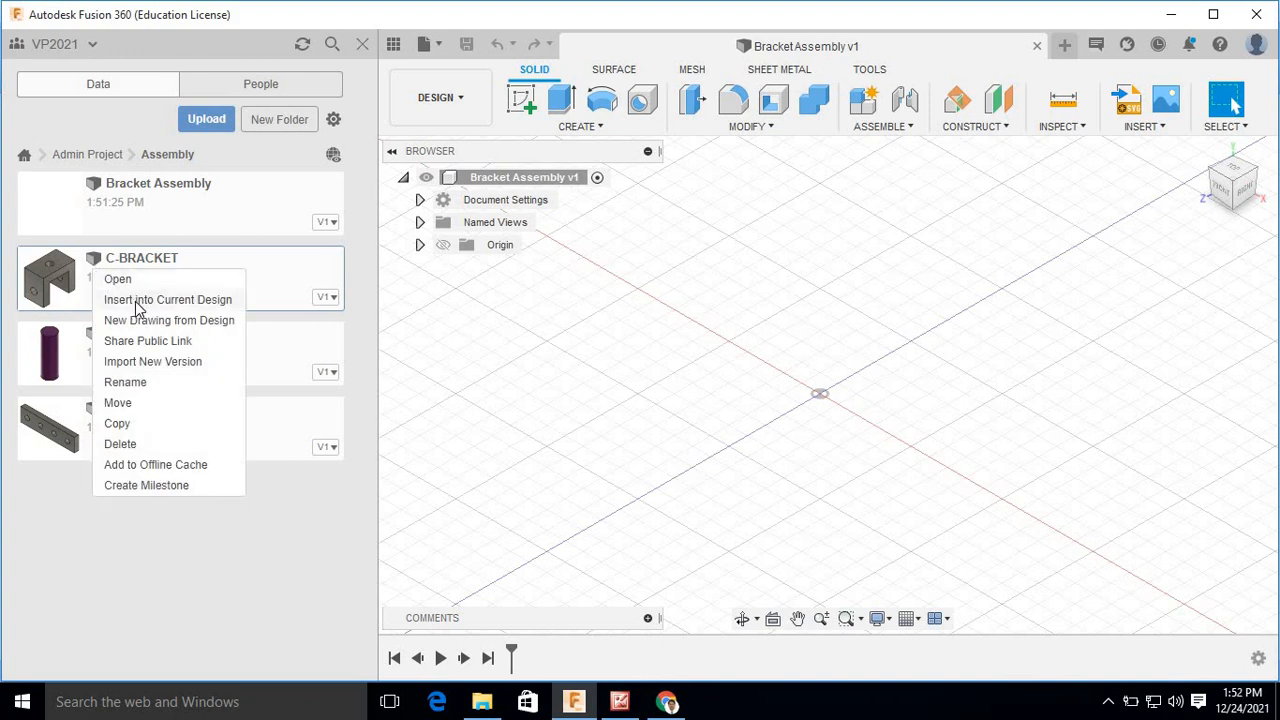
click(172, 304)
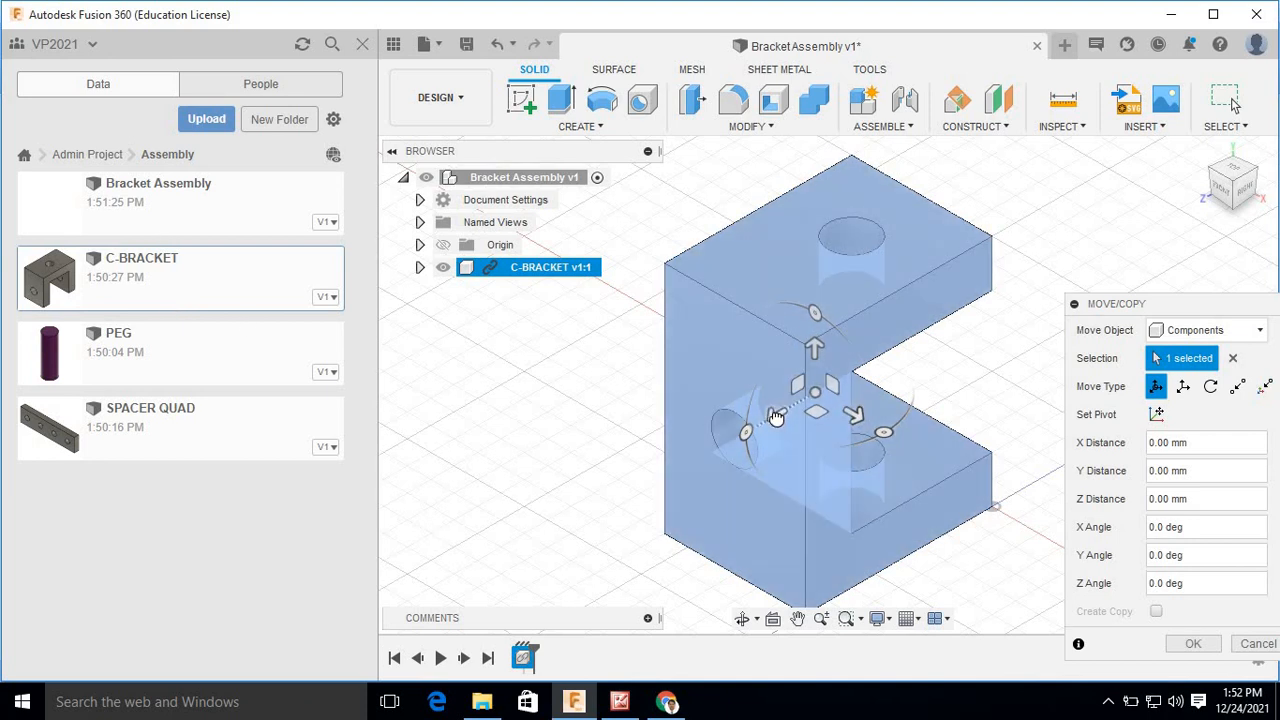
drag(772, 416, 653, 450)
drag(722, 406, 725, 324)
drag(783, 405, 818, 420)
drag(1140, 304, 1104, 198)
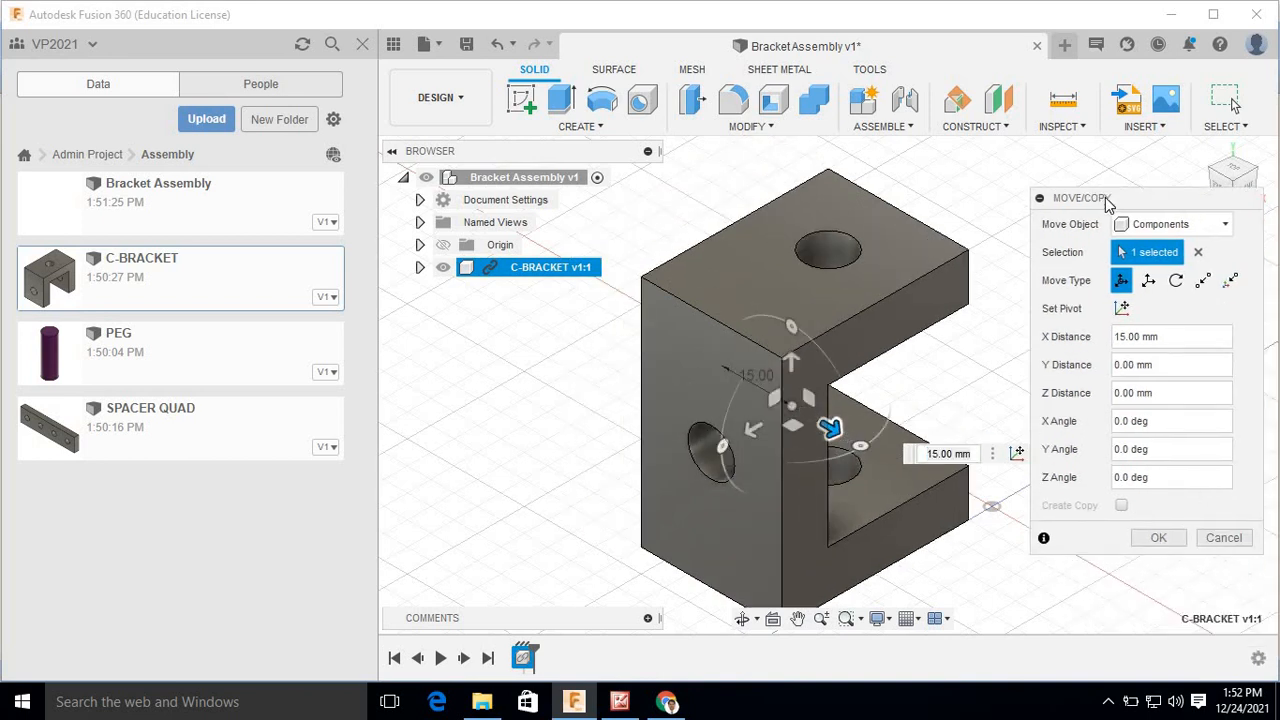
click(1158, 538)
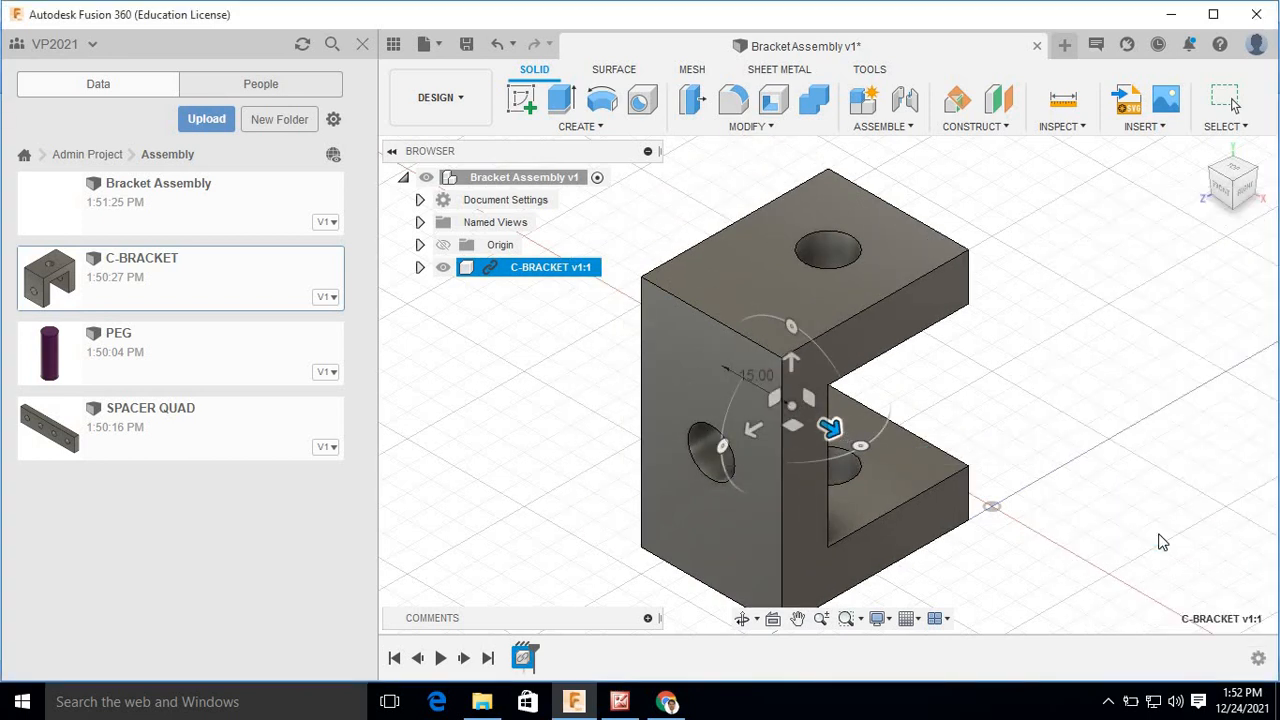
Expand the C-BRACKET component's origin and bodies in the design tree, and examine the bracket's position relative to the design origin.
click(515, 268)
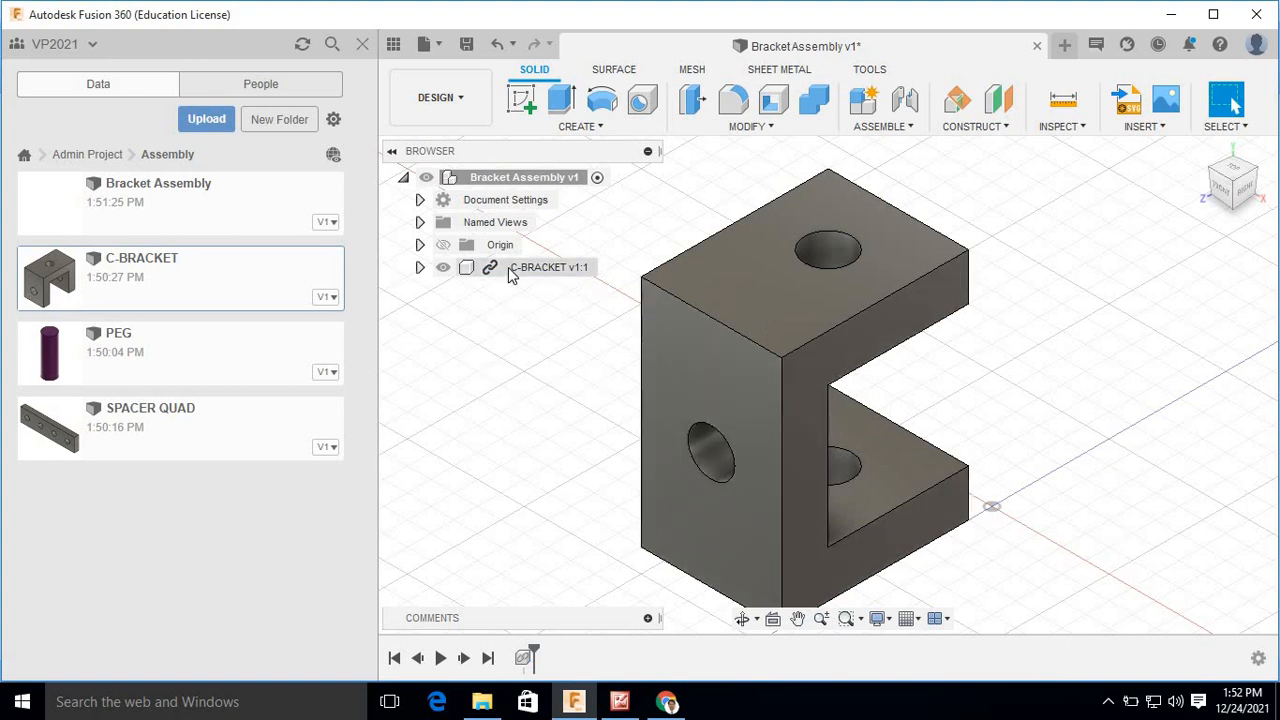
click(418, 269)
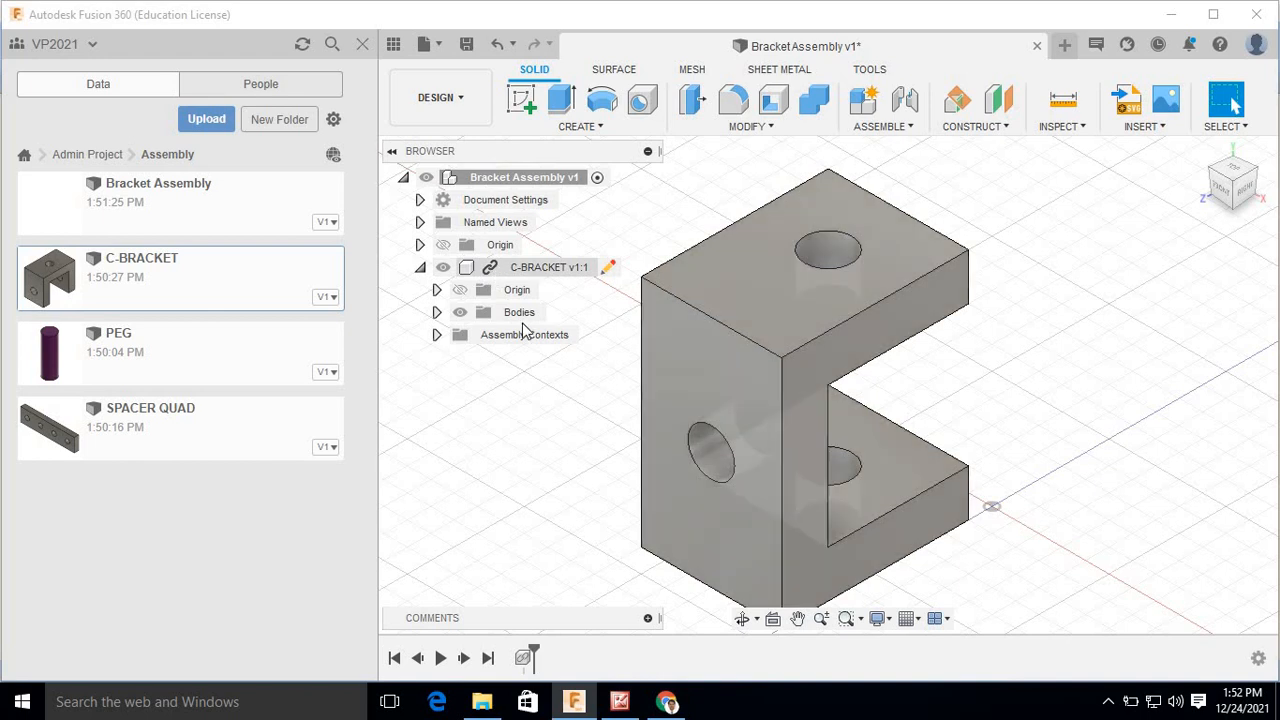
click(436, 313)
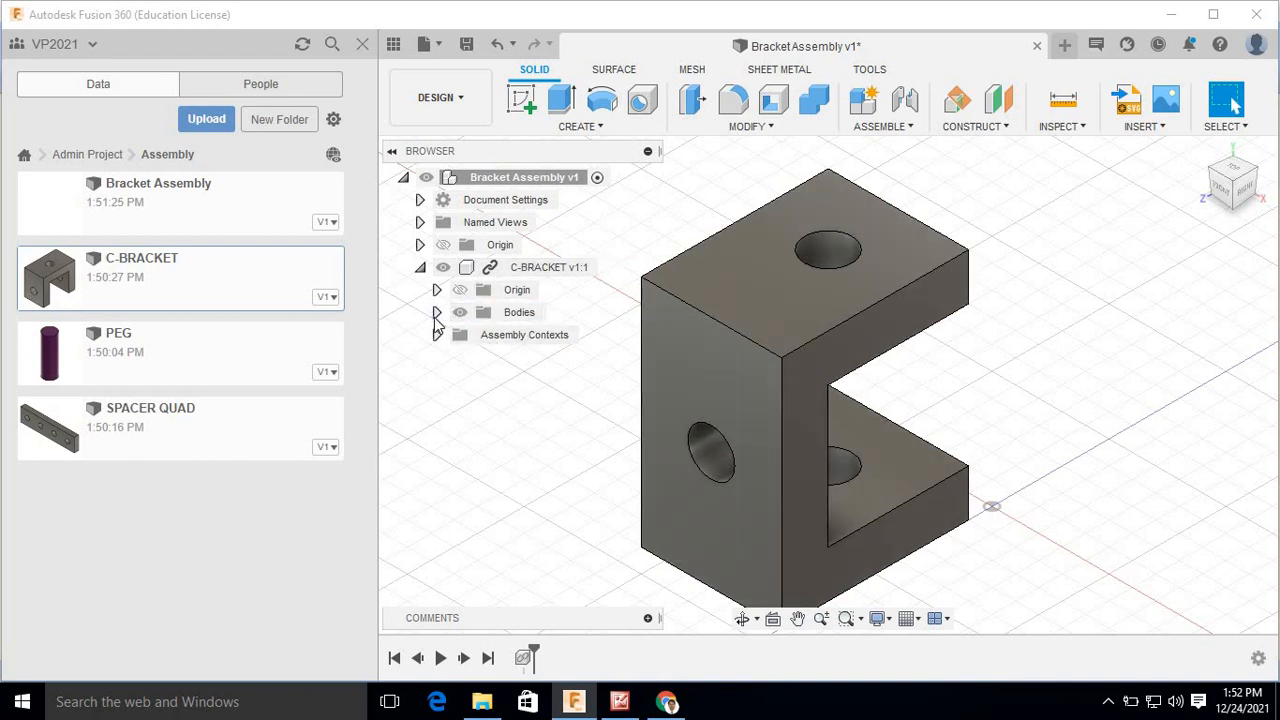
click(437, 290)
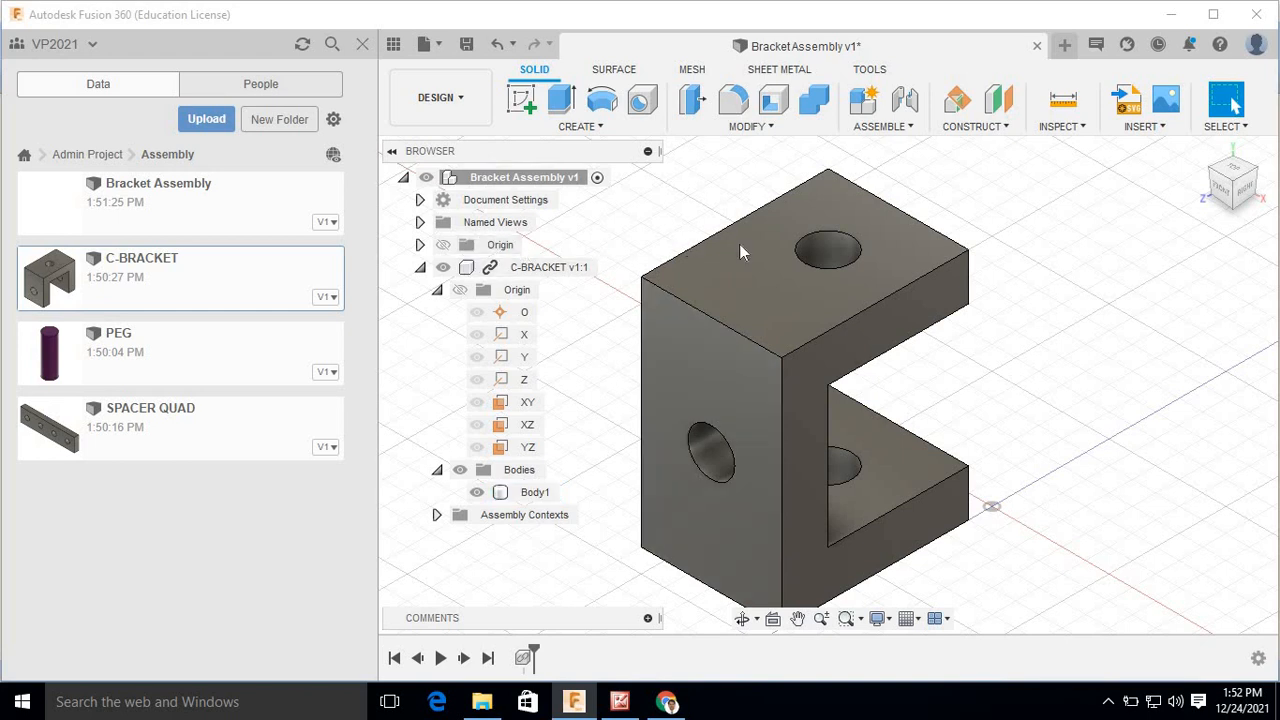
scroll(982, 497, down, 2)
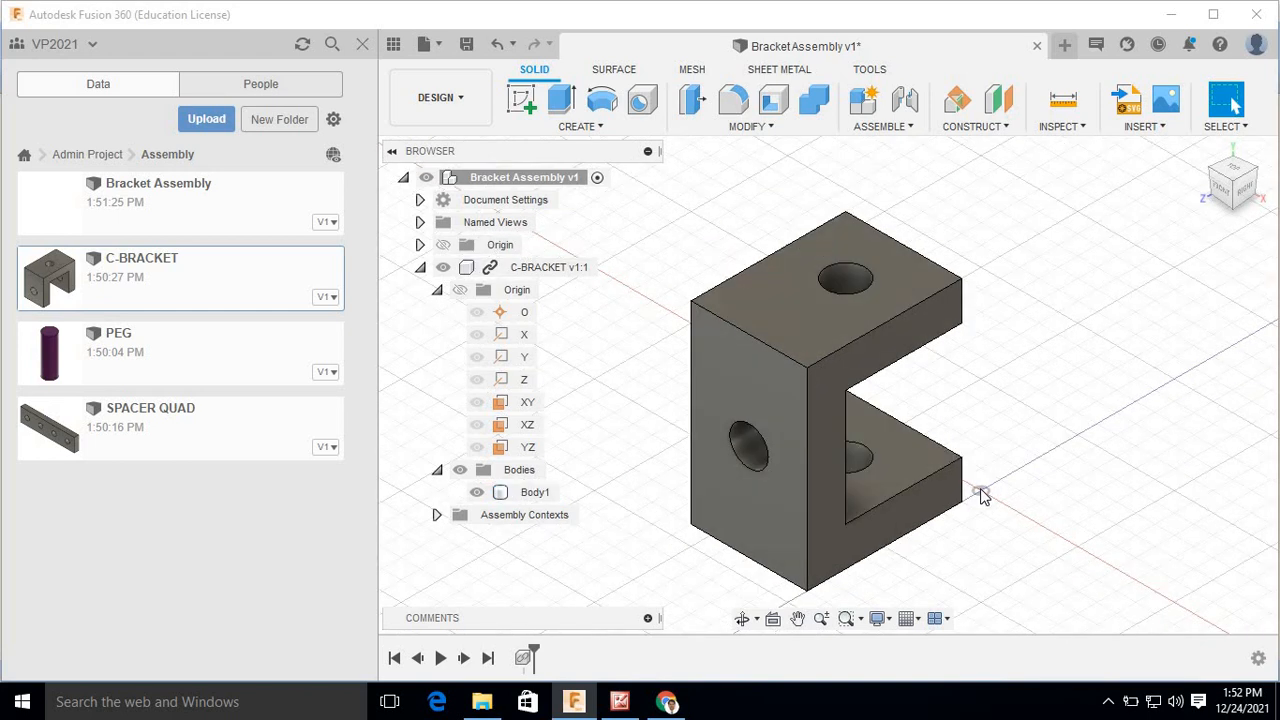
click(804, 428)
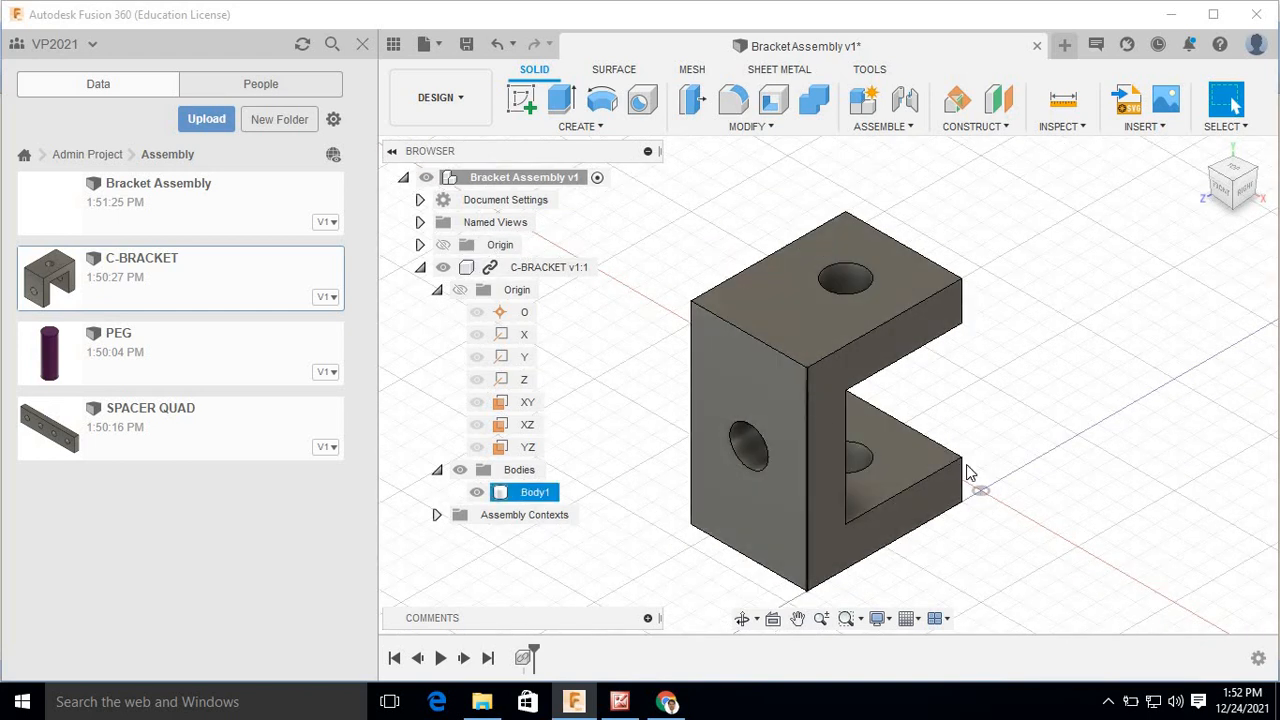
click(994, 500)
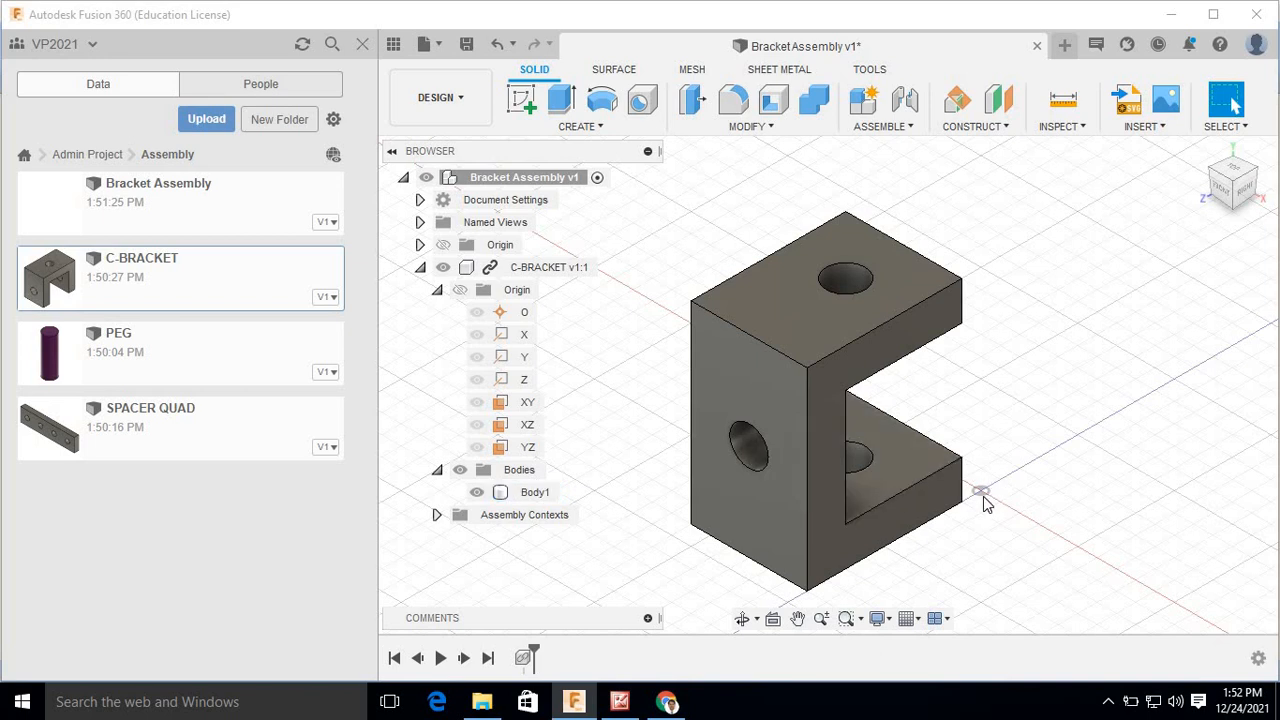
Compare the assembly's origin with the C-BRACKET component's origin by toggling their visibility, leaving only the component's origin shown.
click(443, 245)
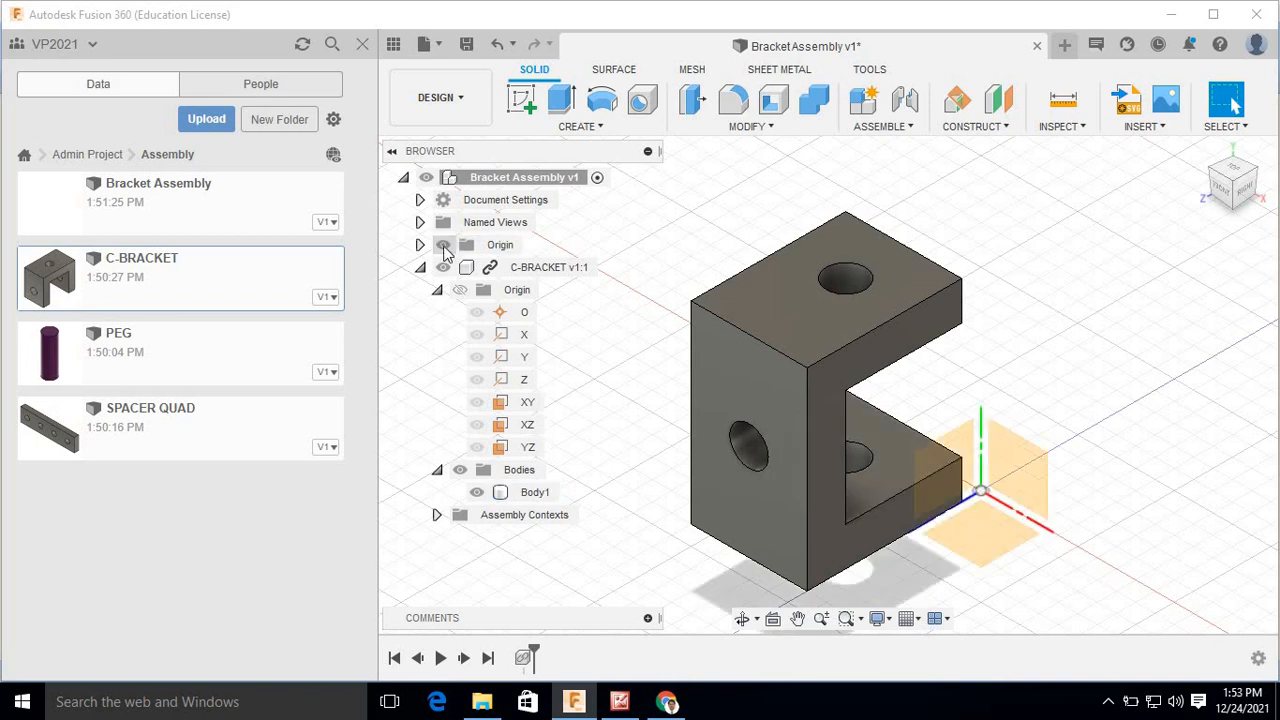
click(437, 248)
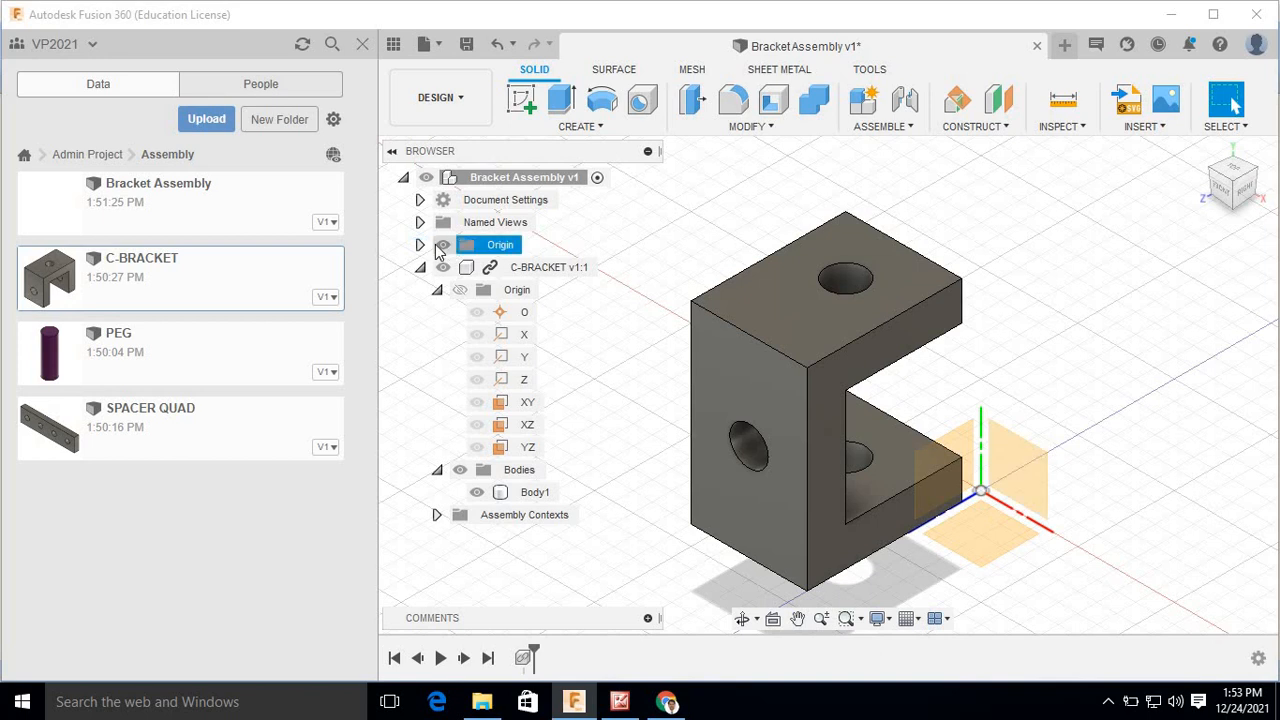
click(443, 246)
click(443, 246)
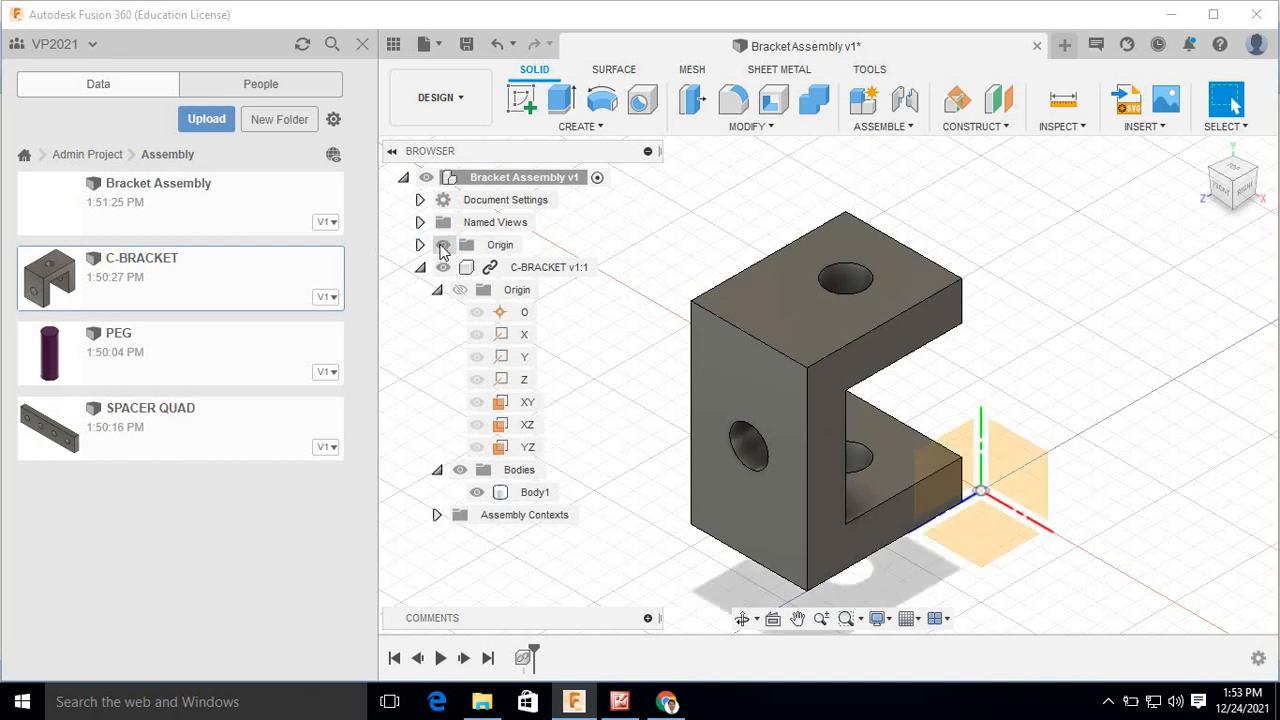
click(443, 246)
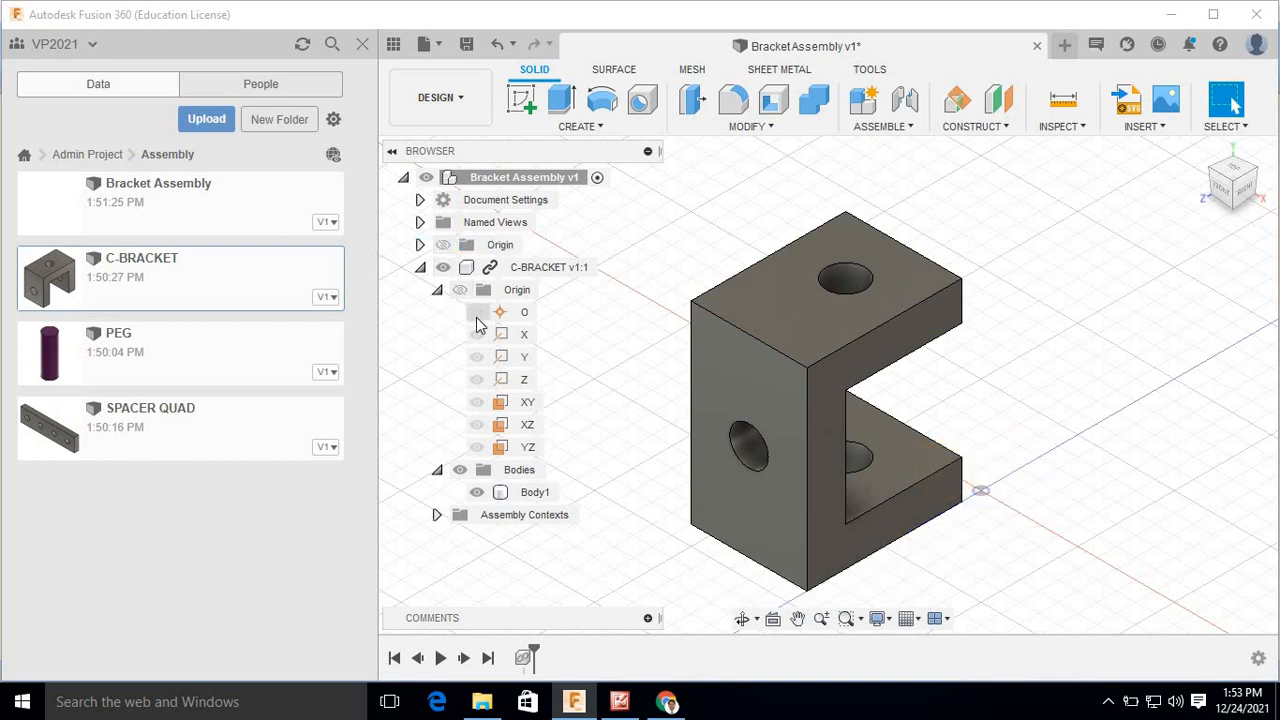
click(459, 291)
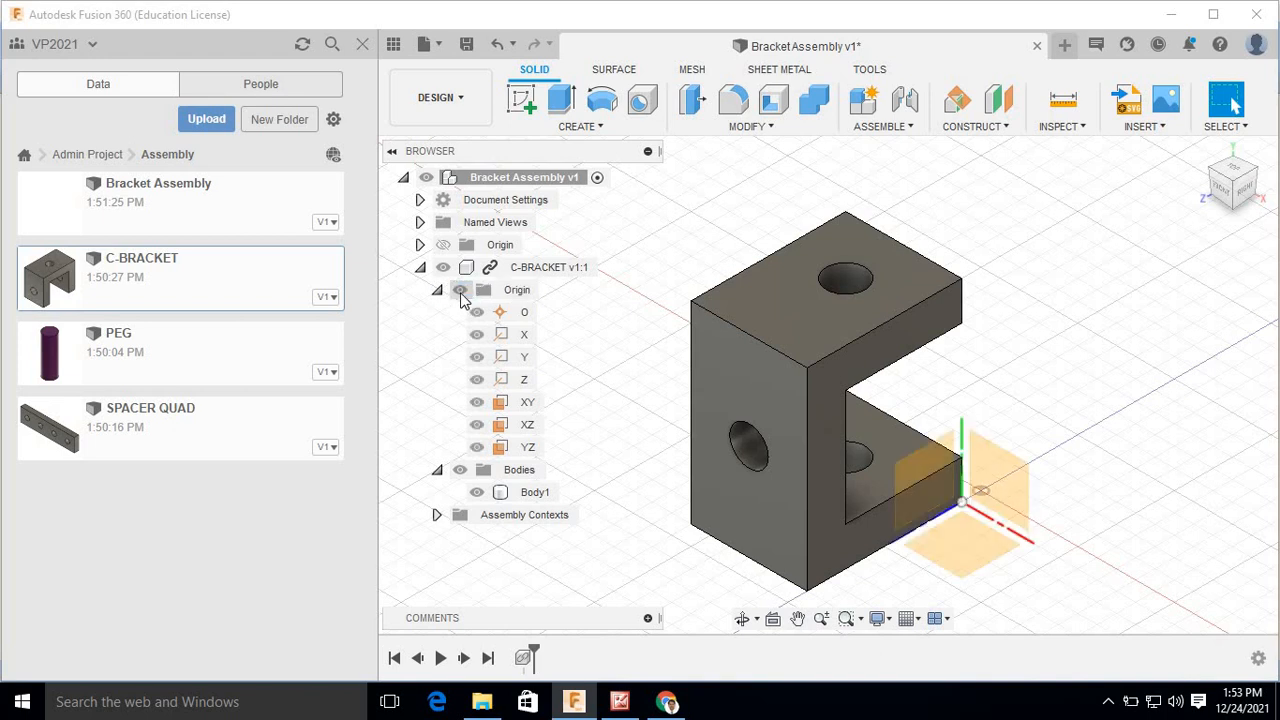
click(477, 314)
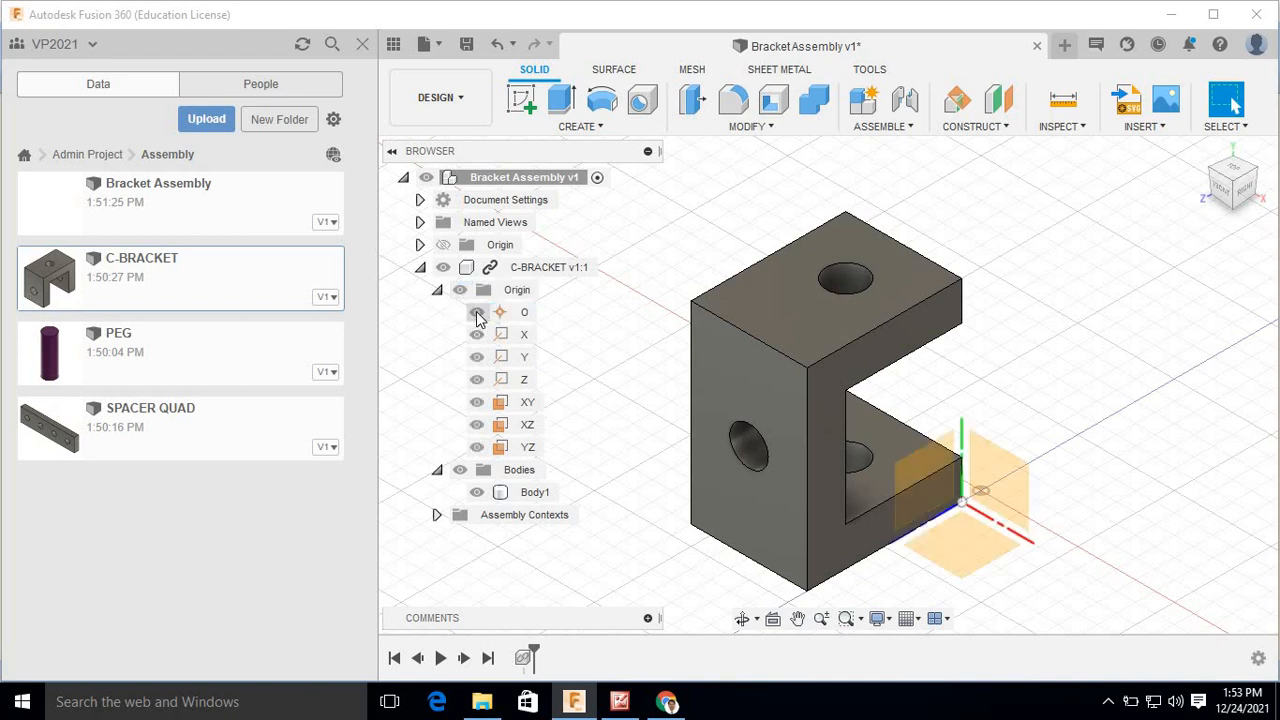
click(477, 314)
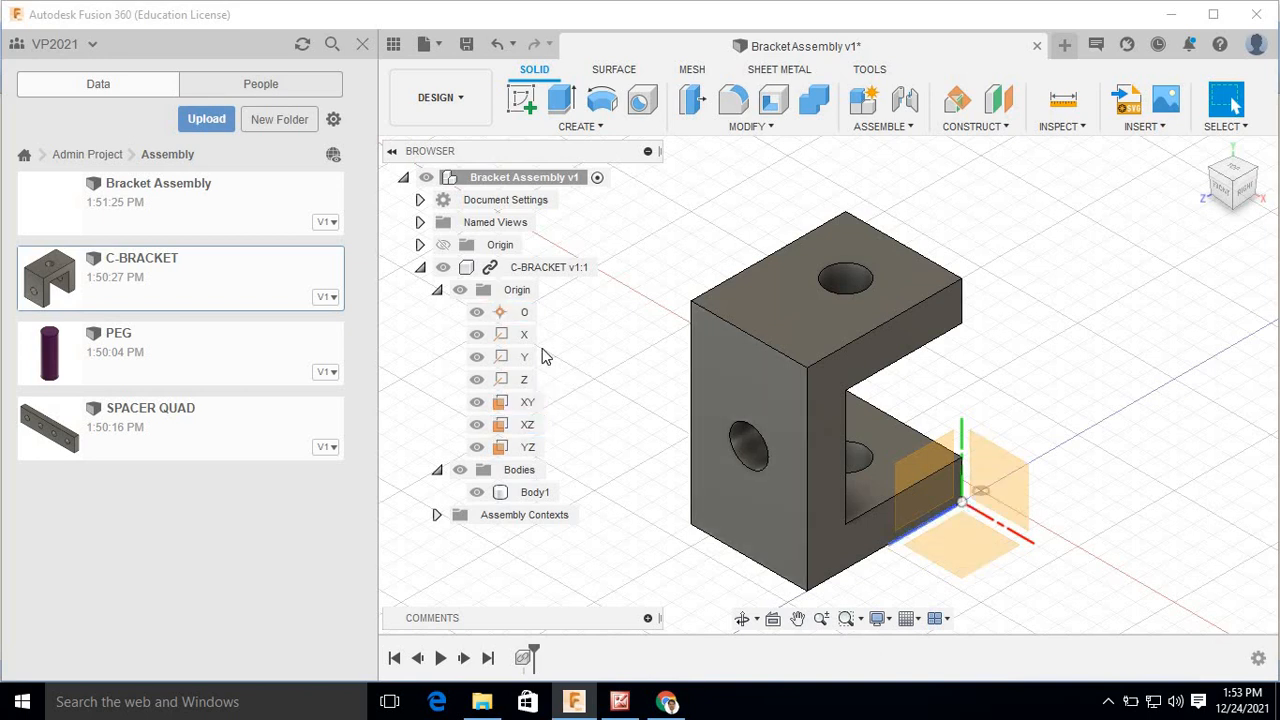
Create a joint between C-BRACKET's origin point and the assembly's origin point, with zero angle and offsets.
click(920, 130)
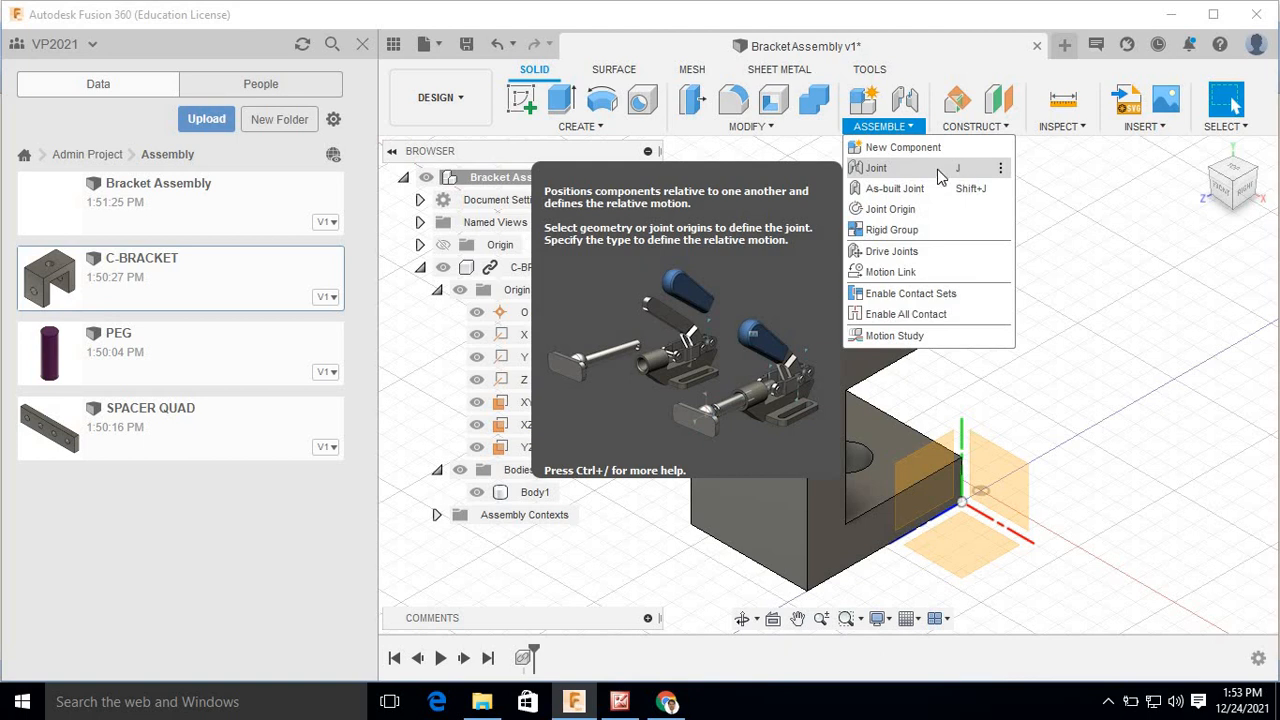
click(937, 169)
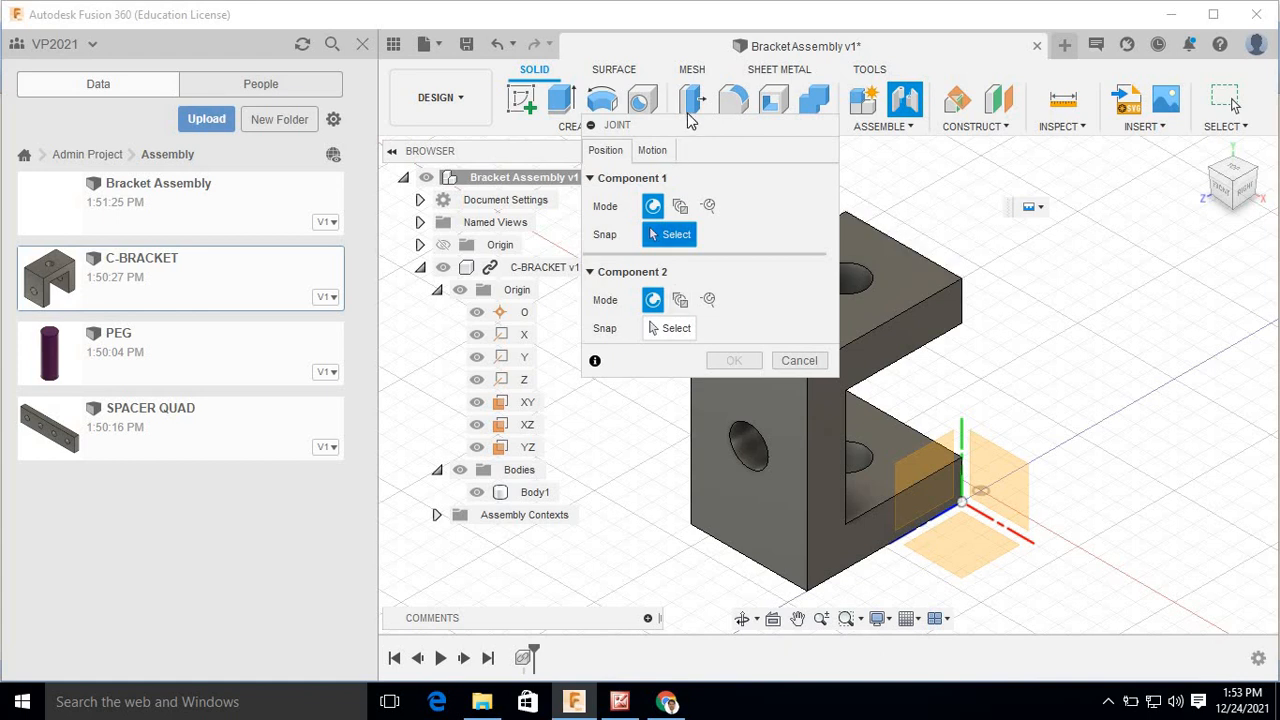
drag(794, 128, 1135, 155)
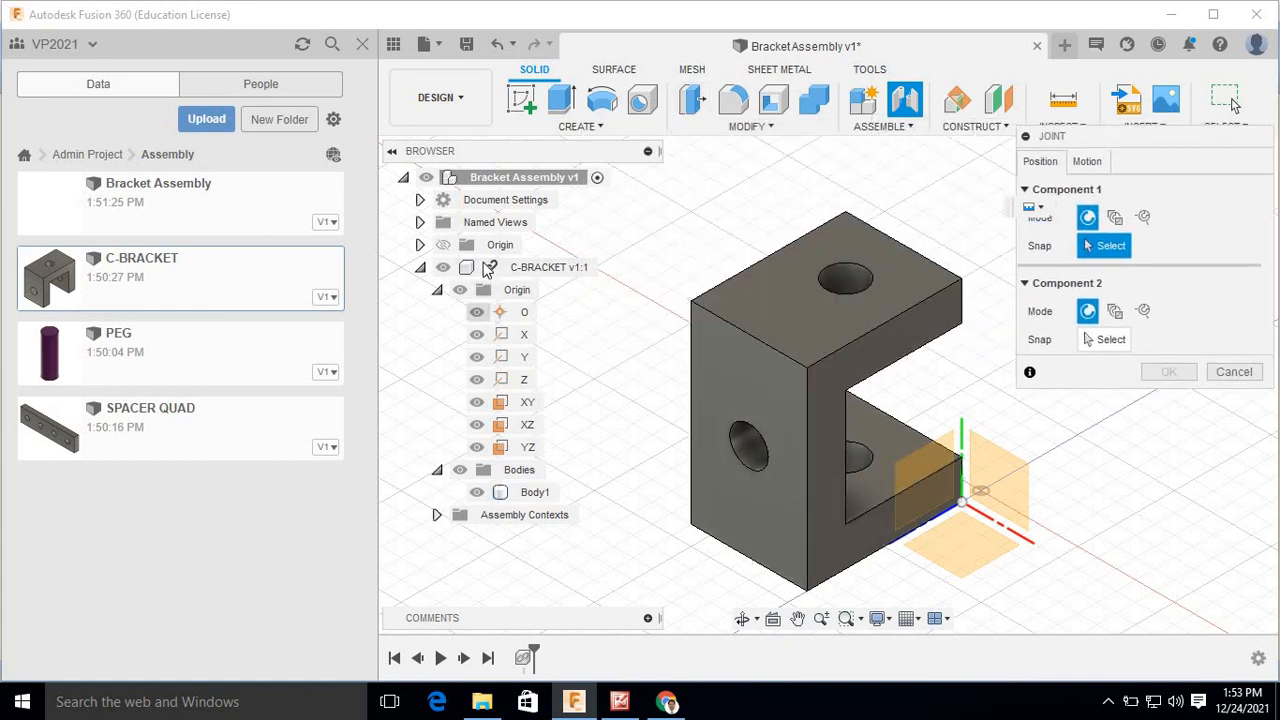
click(500, 313)
click(506, 314)
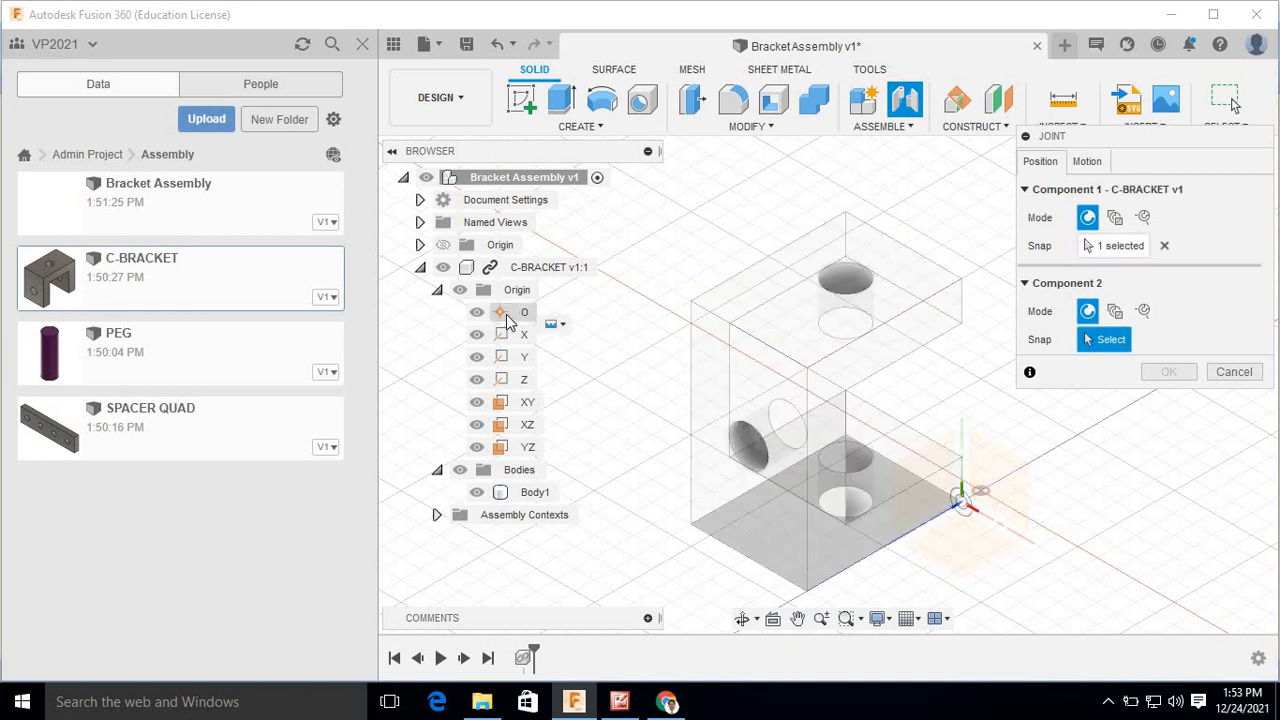
click(420, 246)
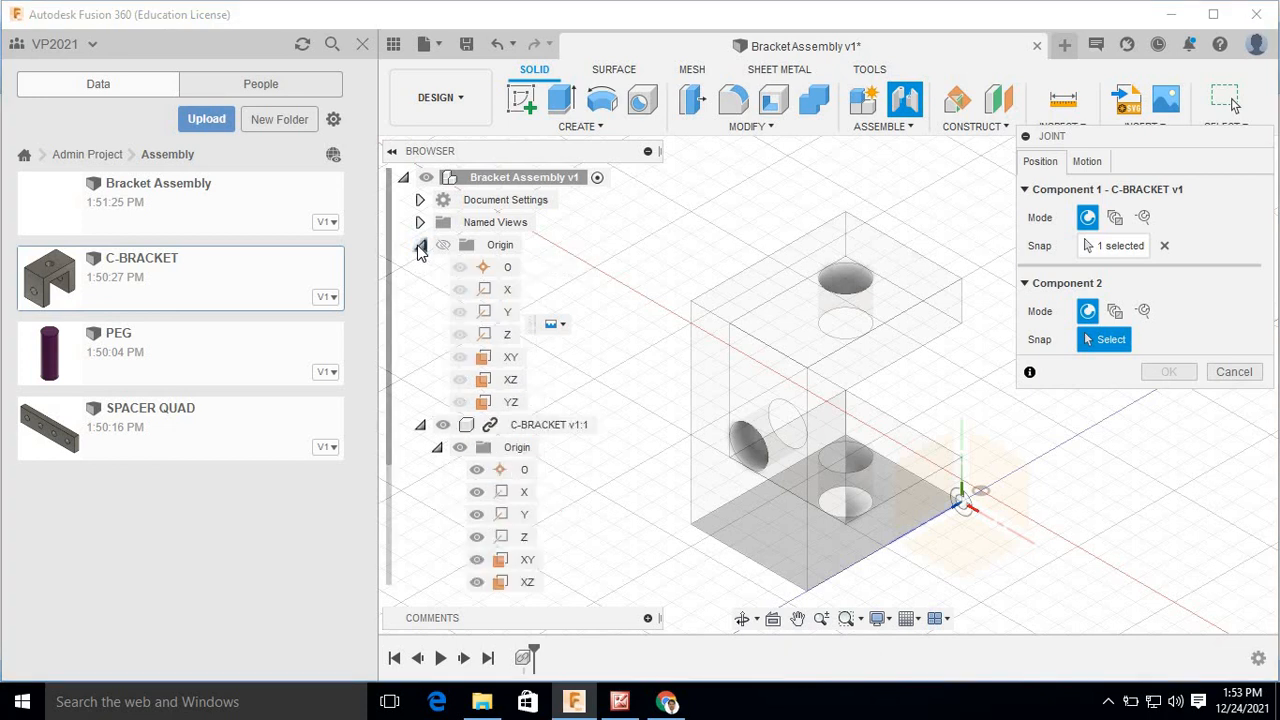
click(501, 270)
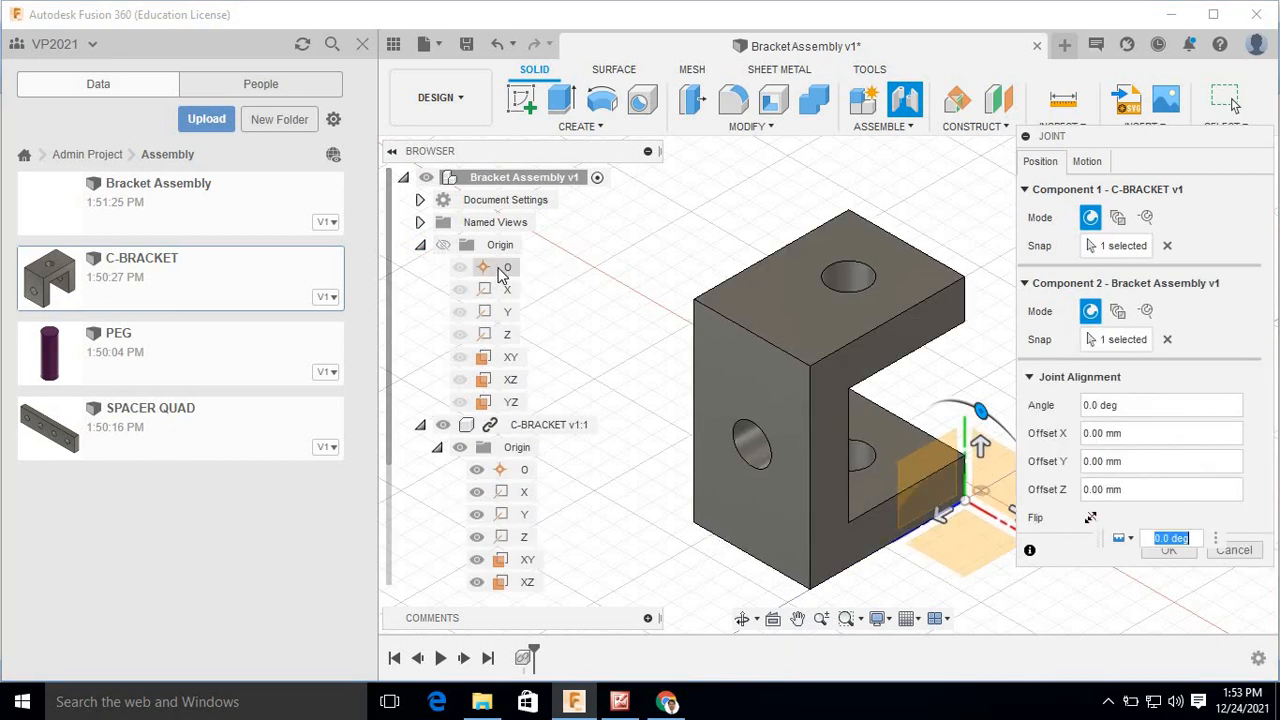
click(1180, 553)
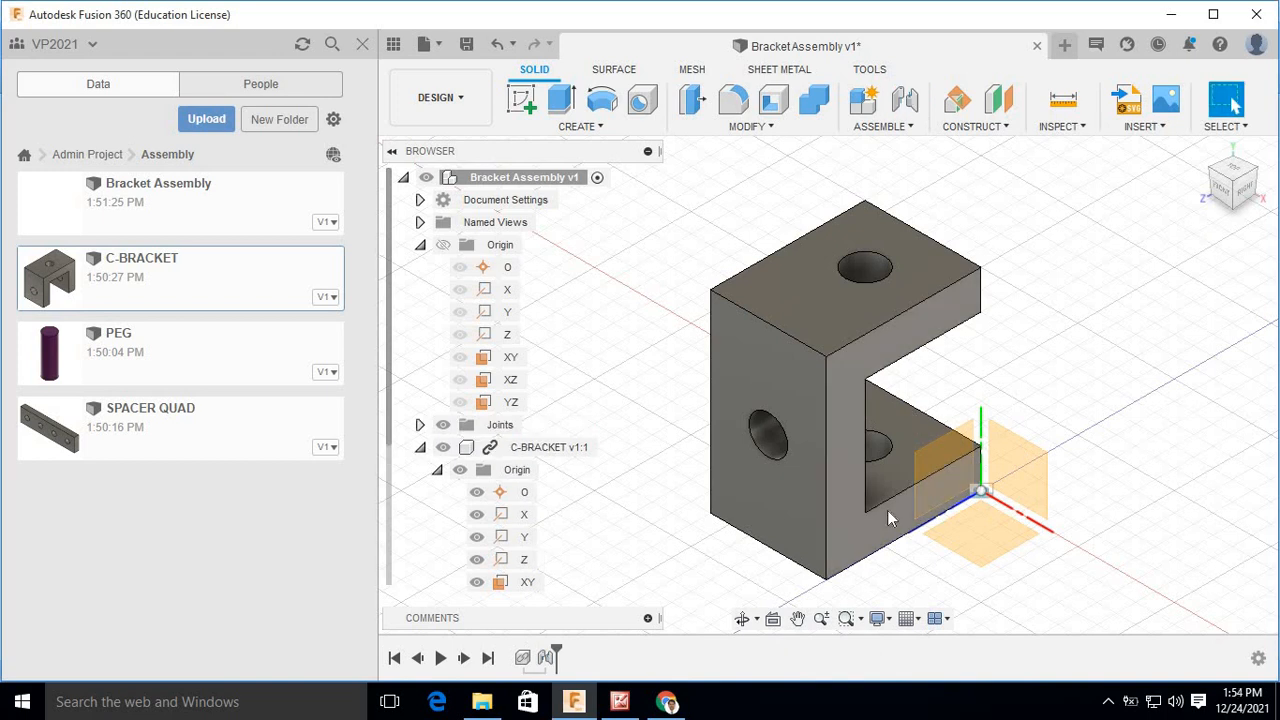
Ground the C-BRACKET component in the assembly.
right_click(516, 452)
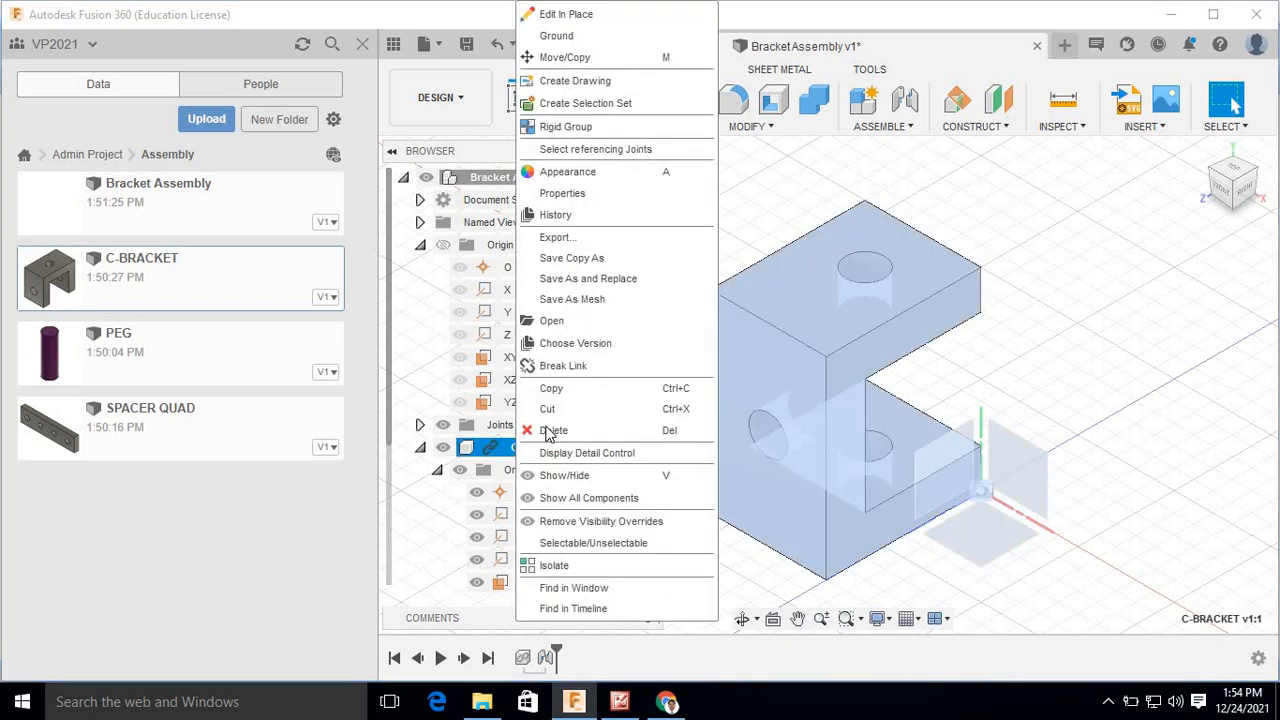
click(581, 37)
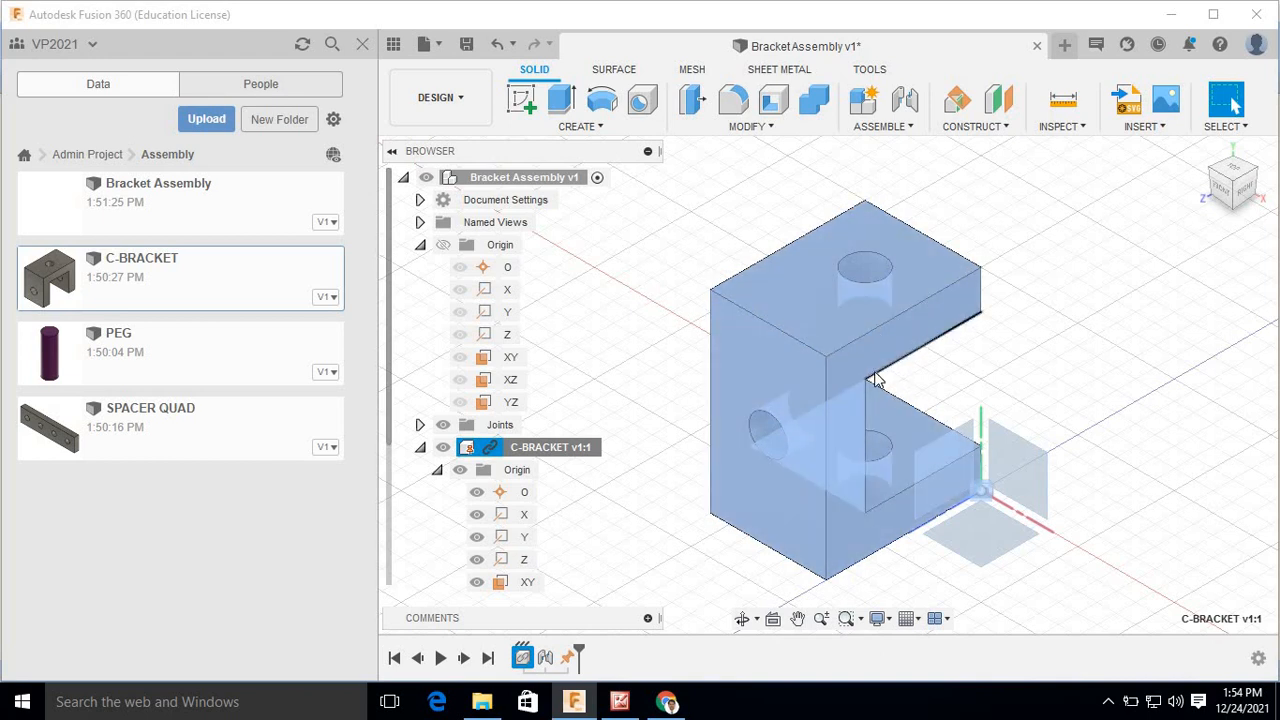
scroll(630, 430, down, 2)
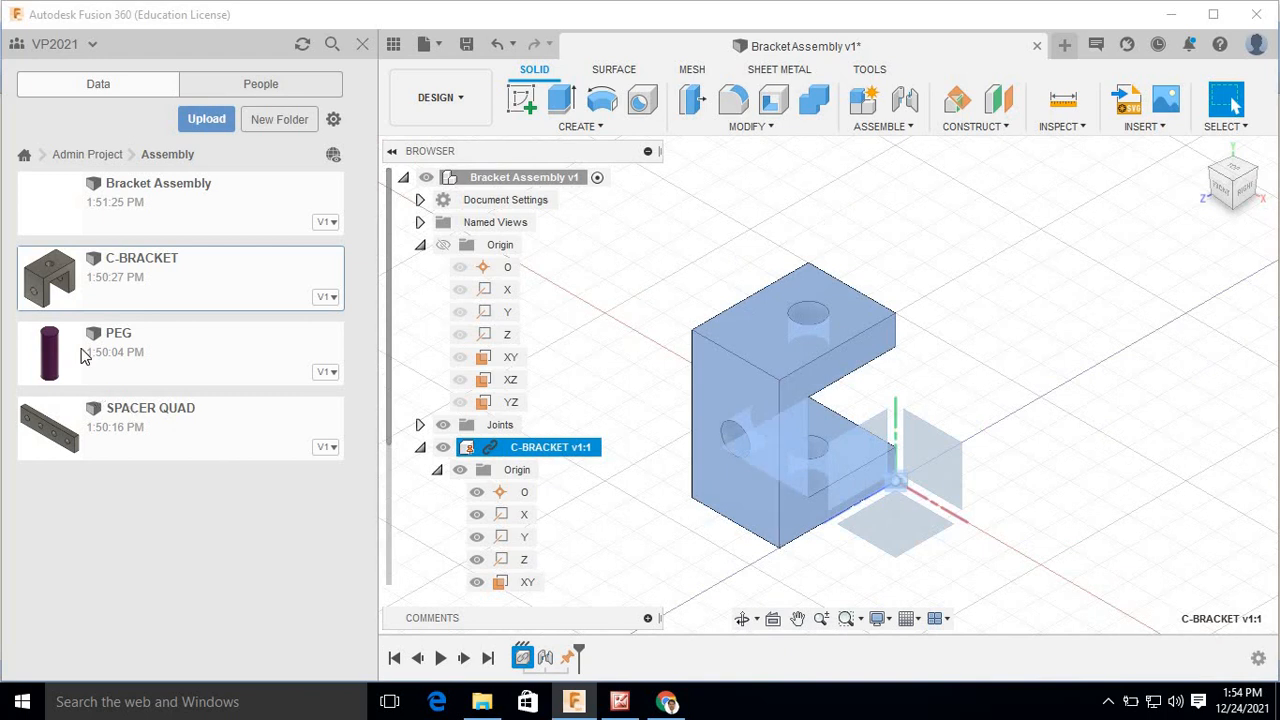
Check the reference picture, and insert SPACER QUAD into the current Fusion 360 design, rotated about Y so its length runs along Z.
click(620, 701)
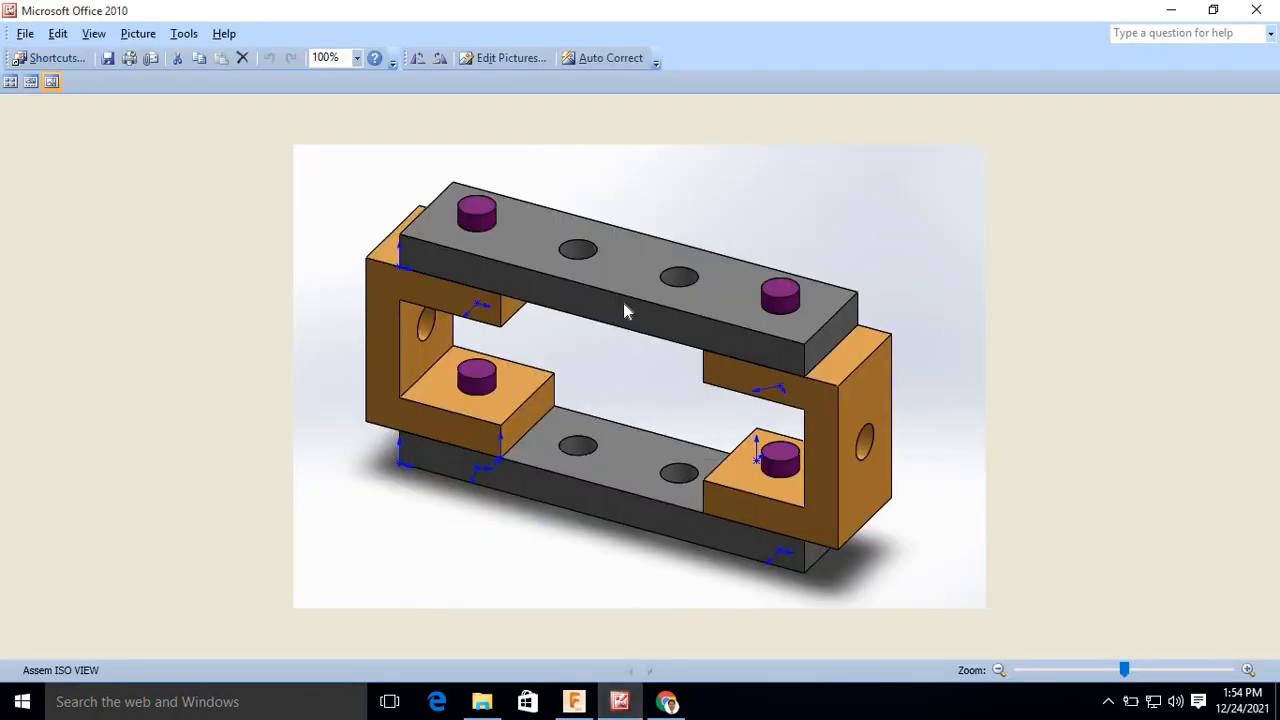
click(573, 701)
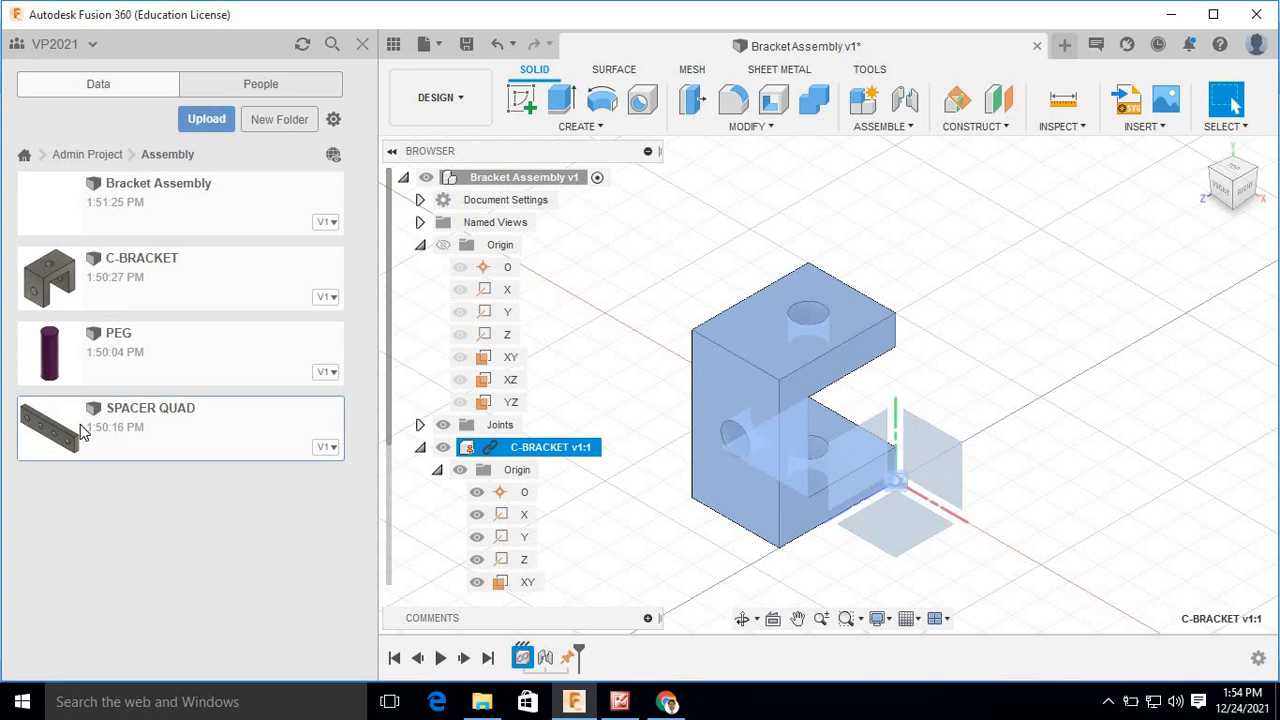
right_click(119, 430)
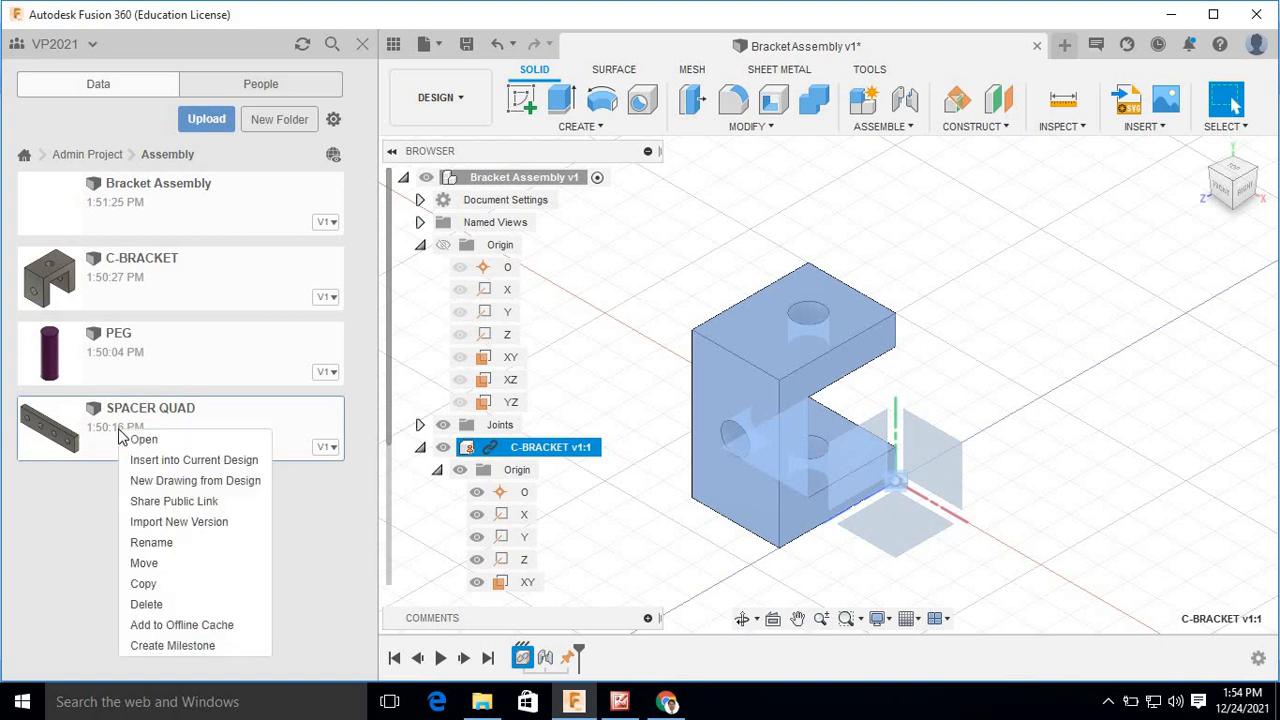
click(166, 468)
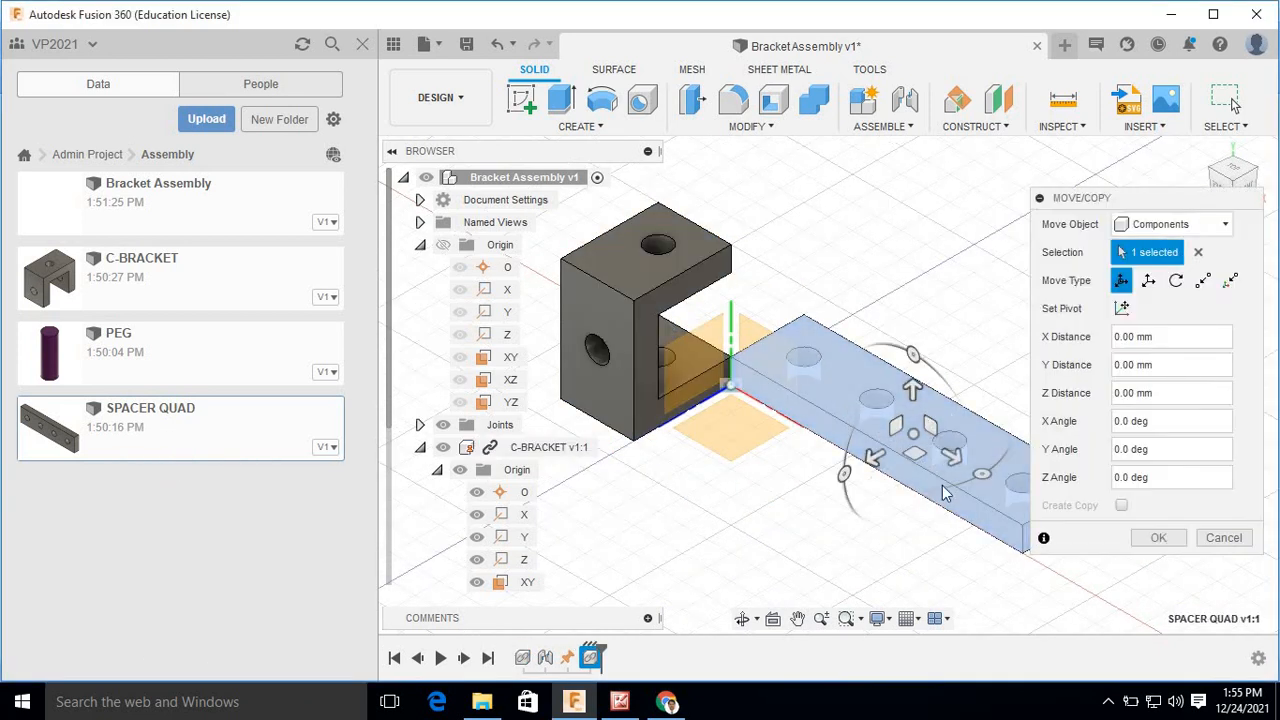
drag(965, 466, 1055, 340)
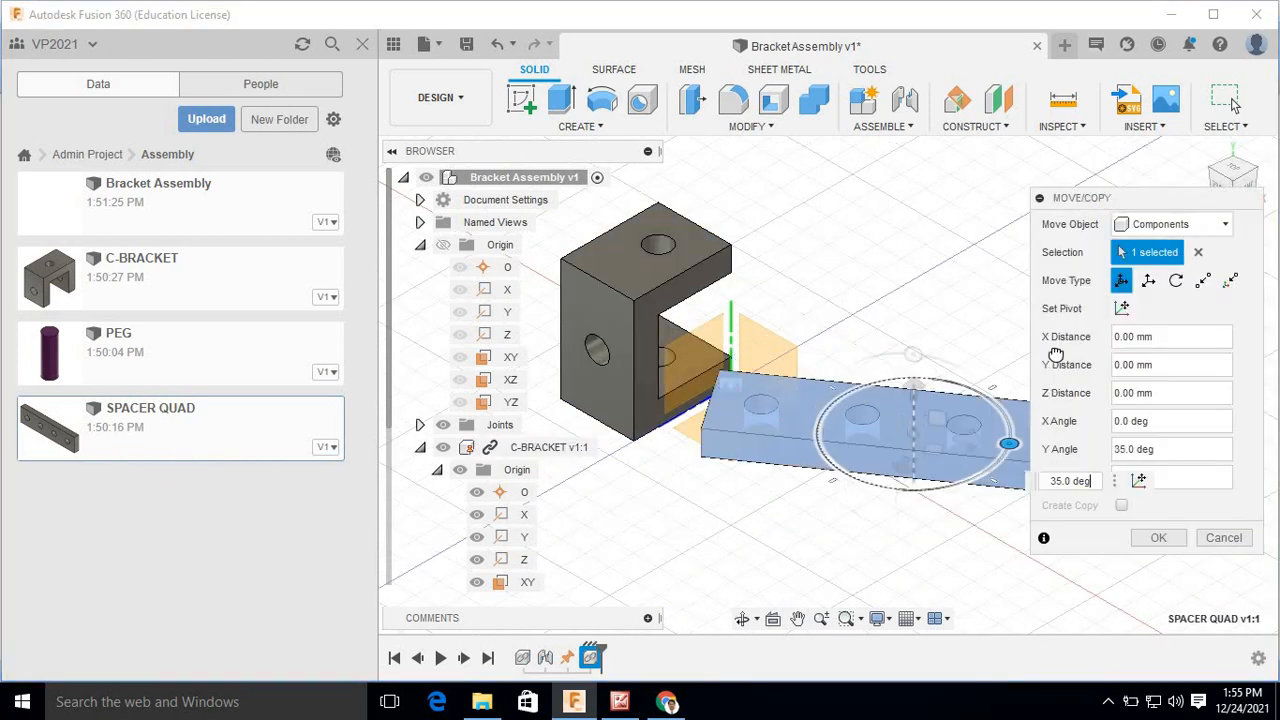
click(912, 388)
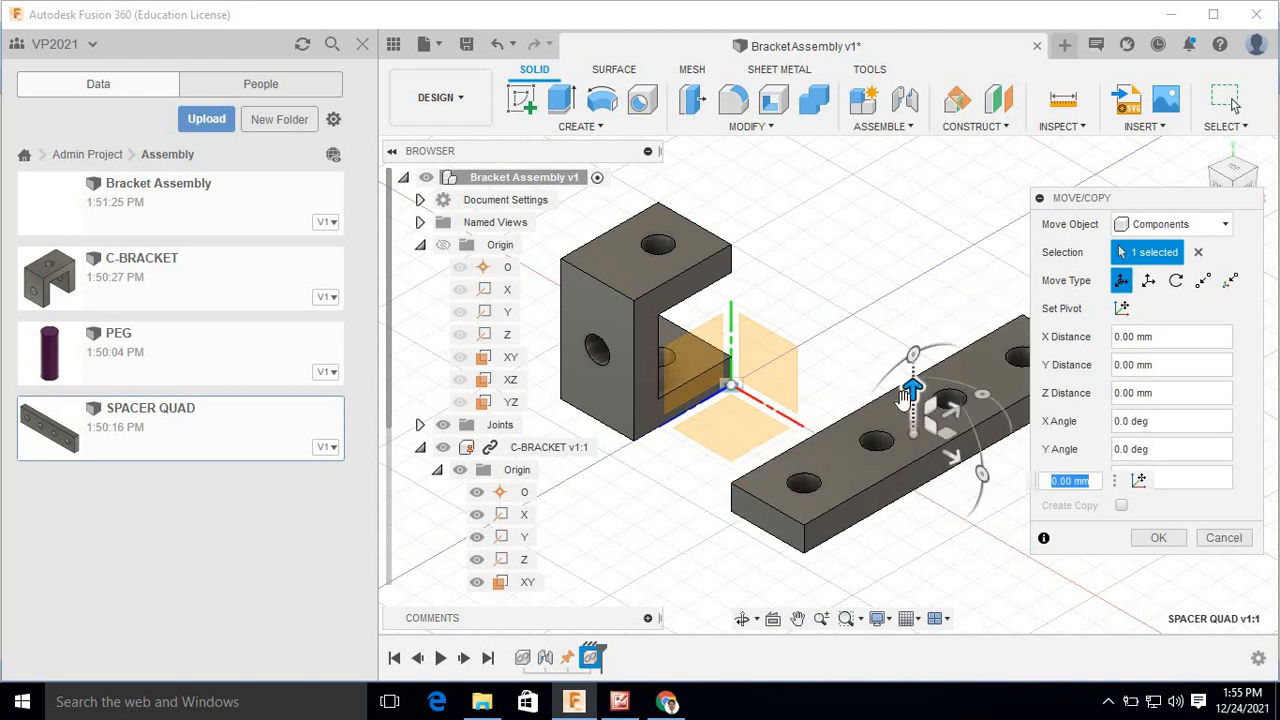
click(1158, 538)
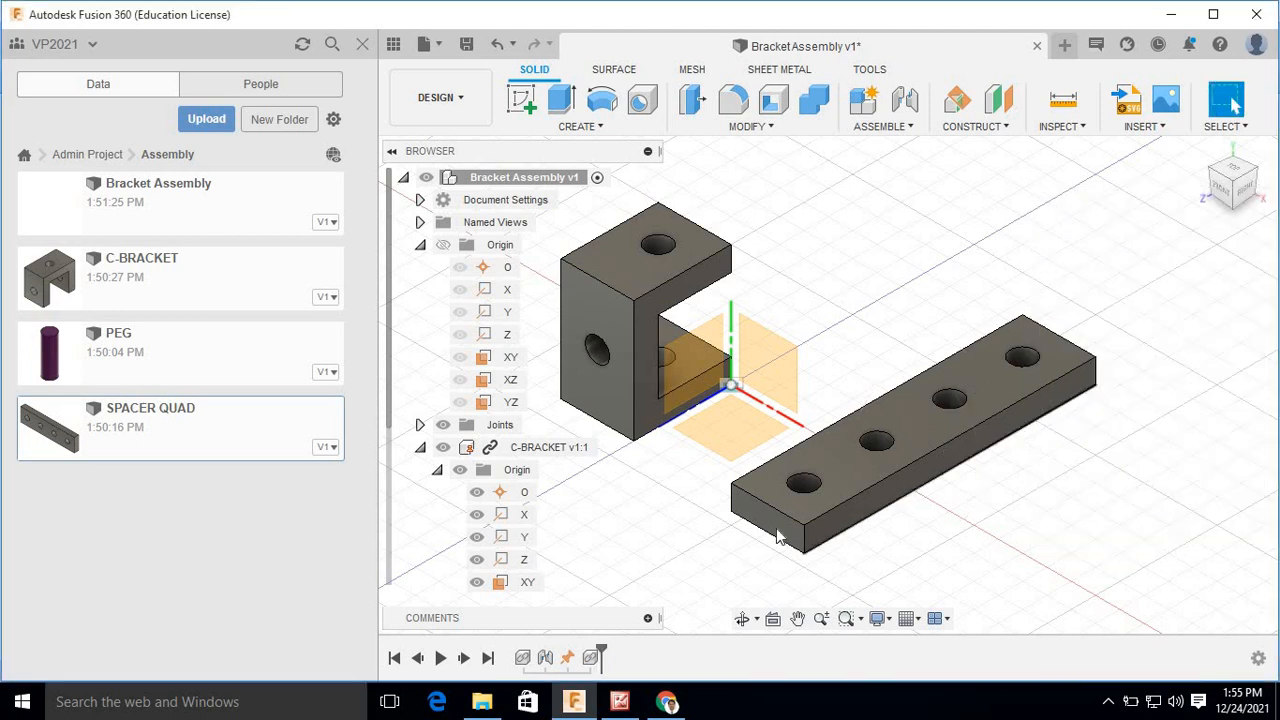
Consult the reference picture, and rigidly joint SPACER QUAD's top end hole to the underside of C-BRACKET's lower hole at a 90° angle.
key(alt+Tab)
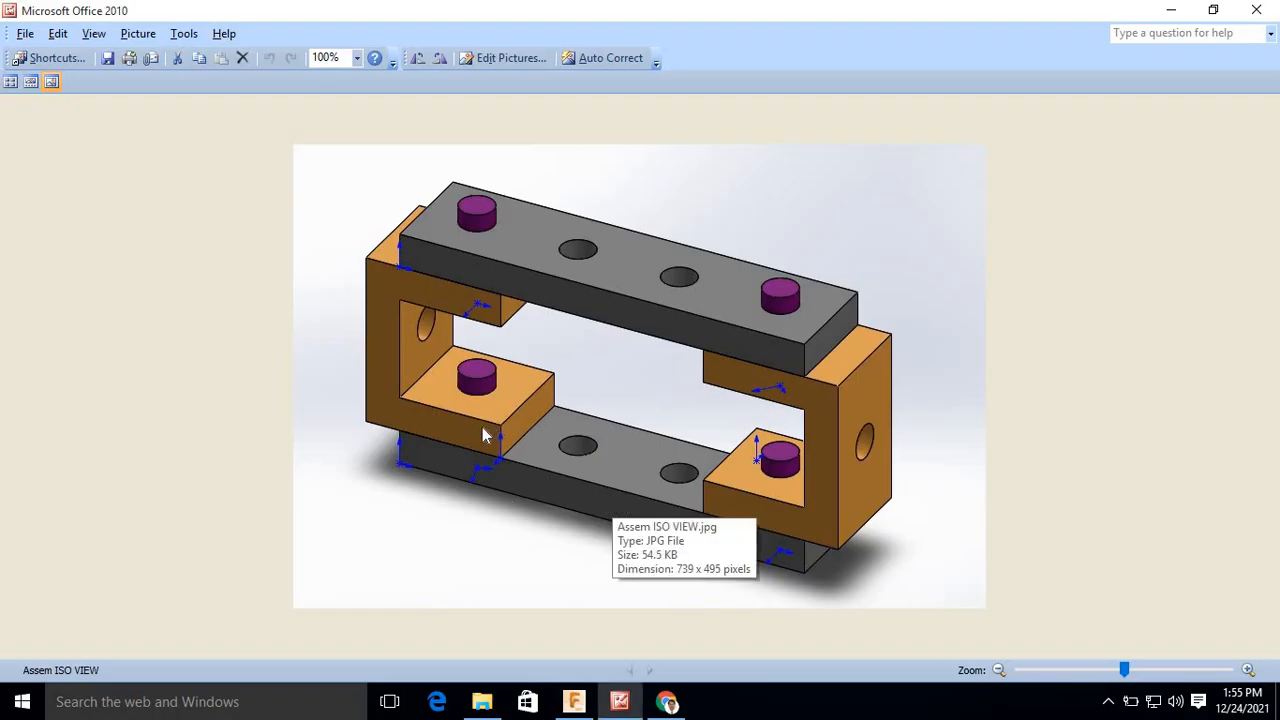
key(alt+Tab)
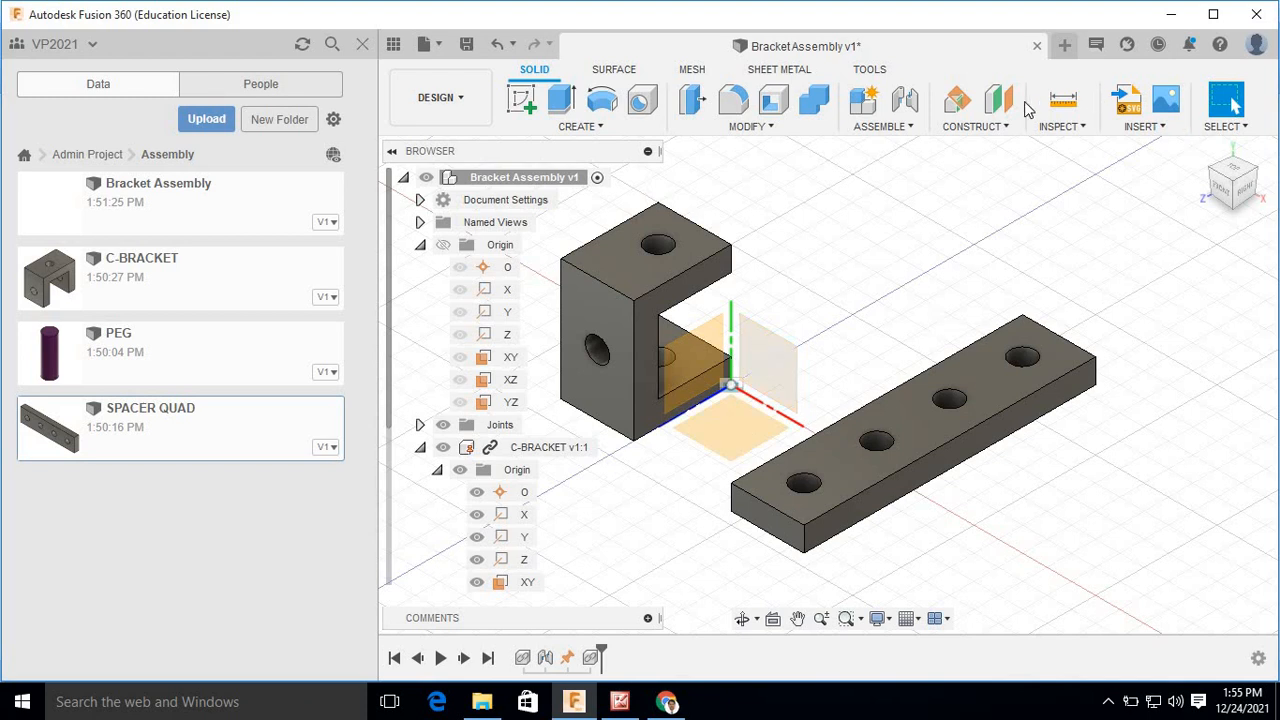
click(878, 128)
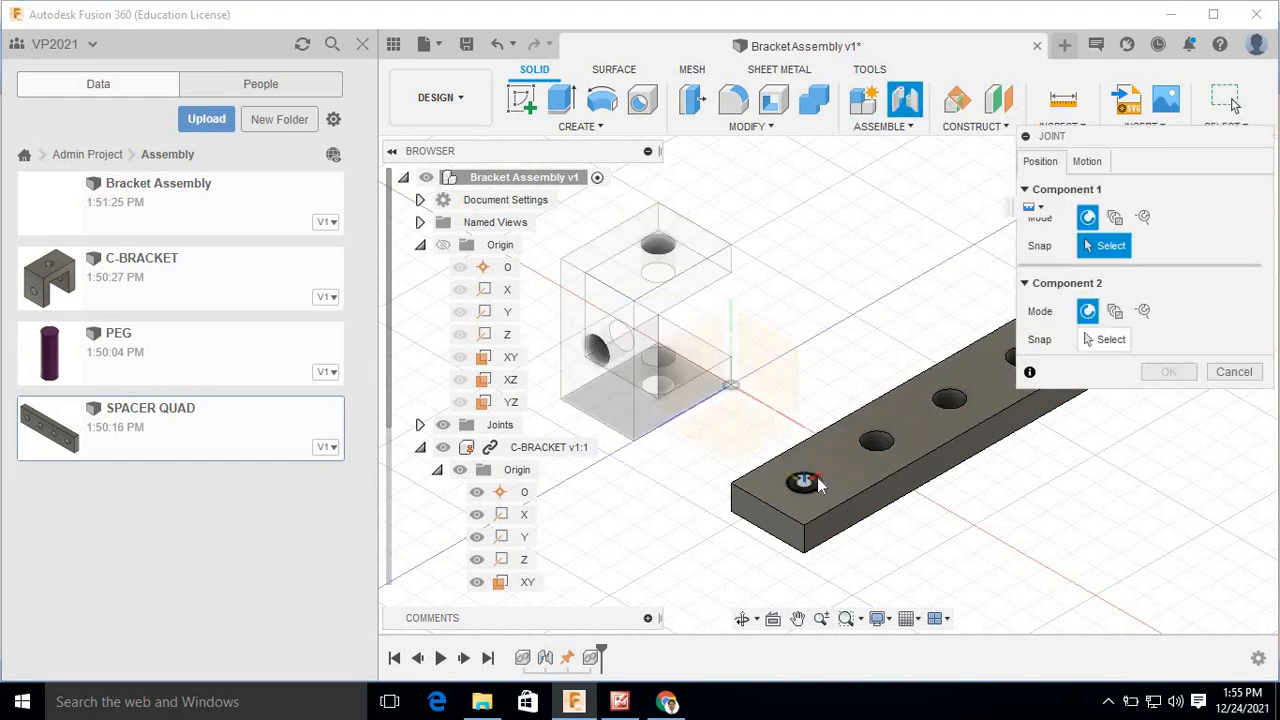
click(819, 479)
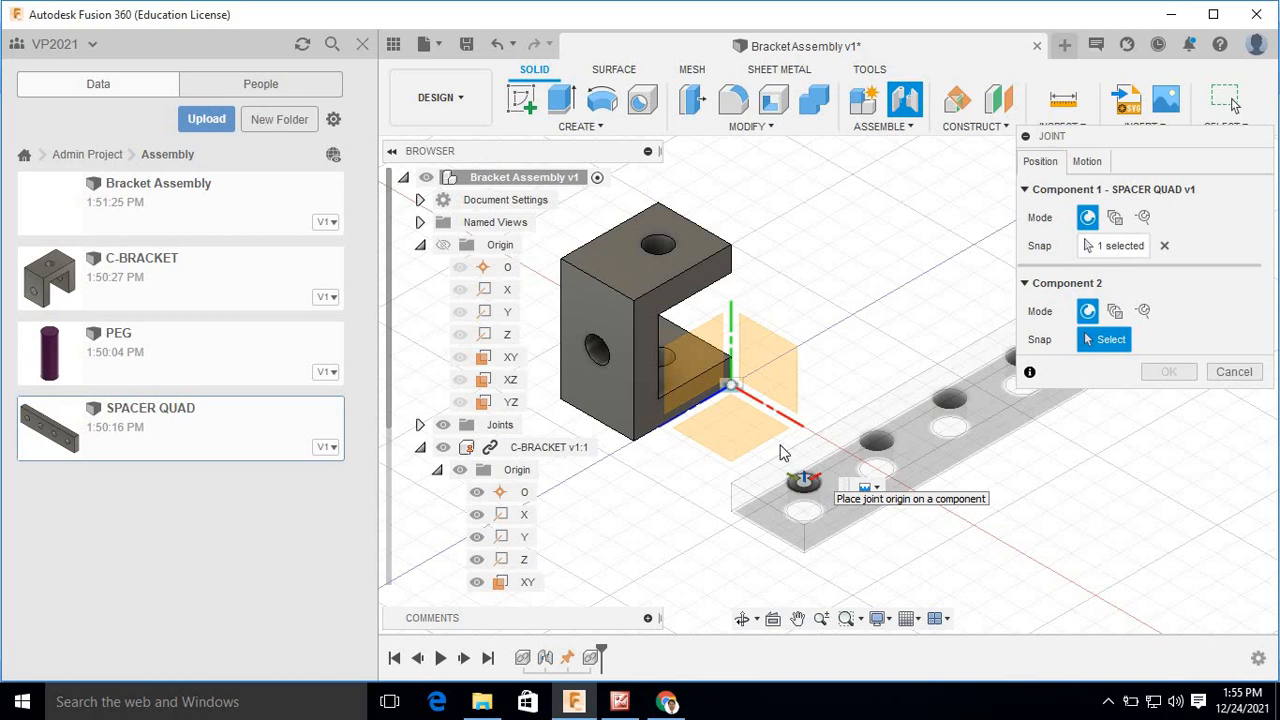
click(680, 405)
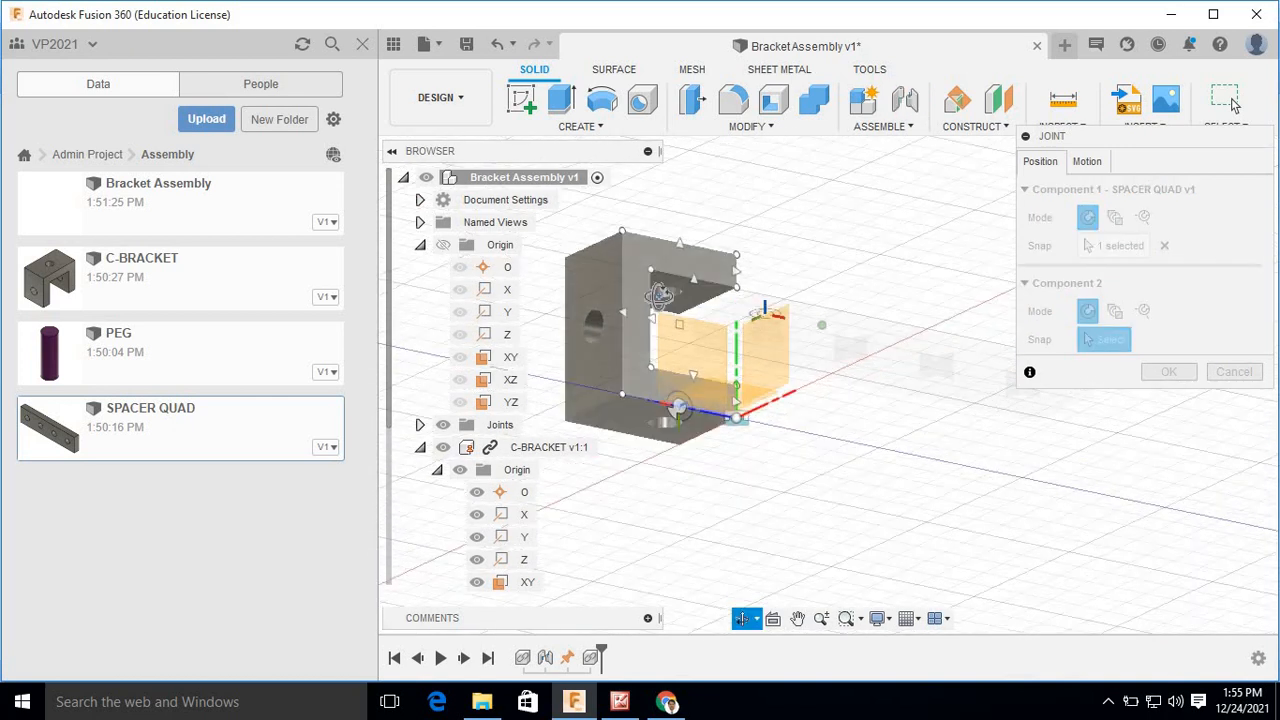
shift+middle_drag(659, 296, 662, 278)
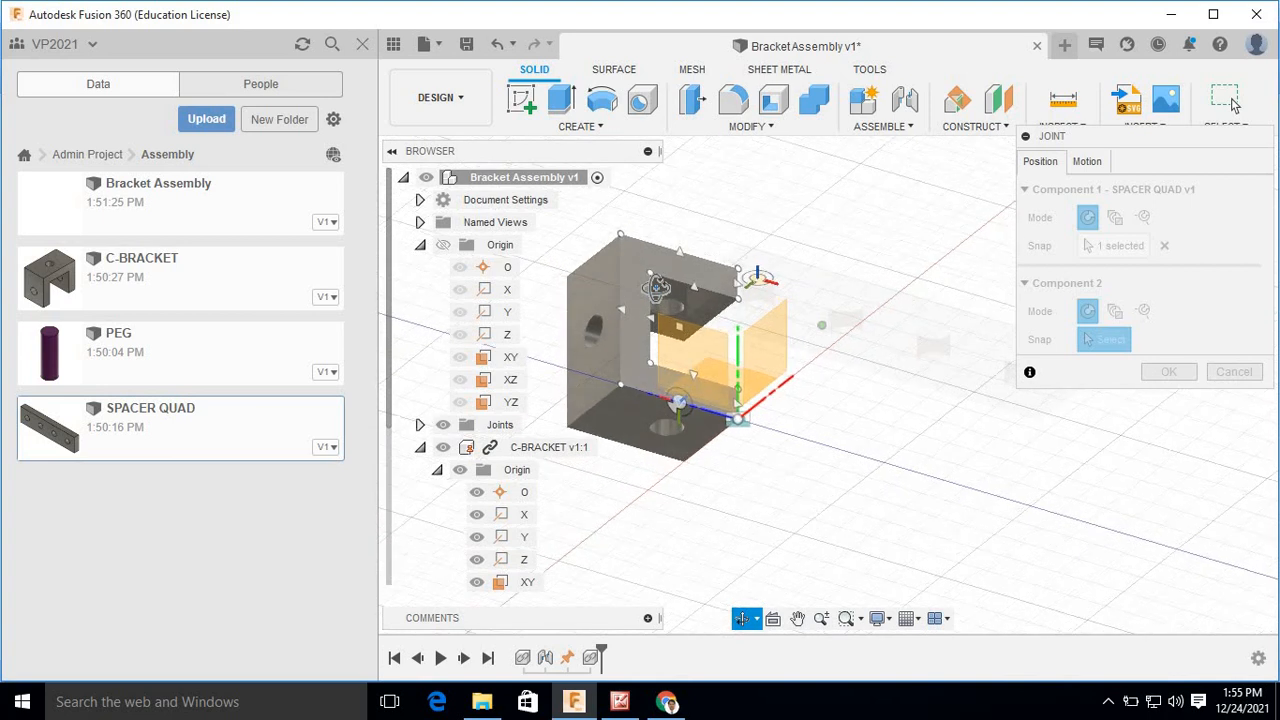
click(683, 426)
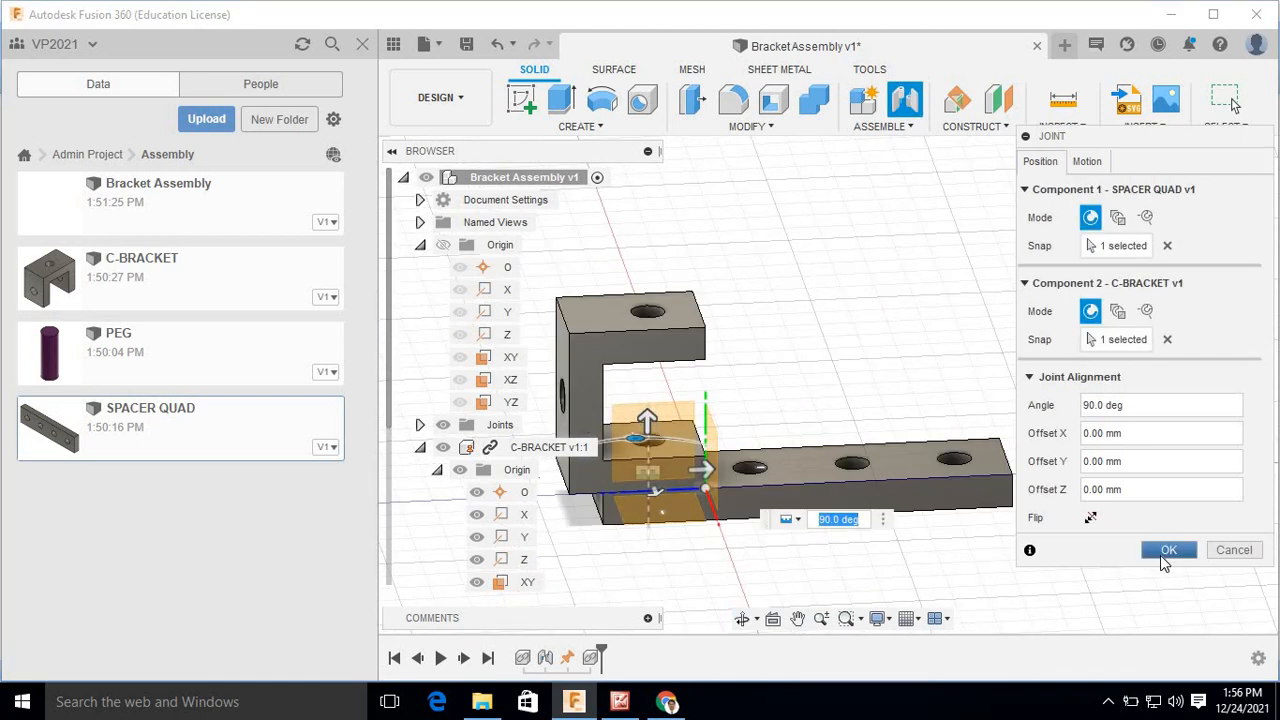
click(1098, 162)
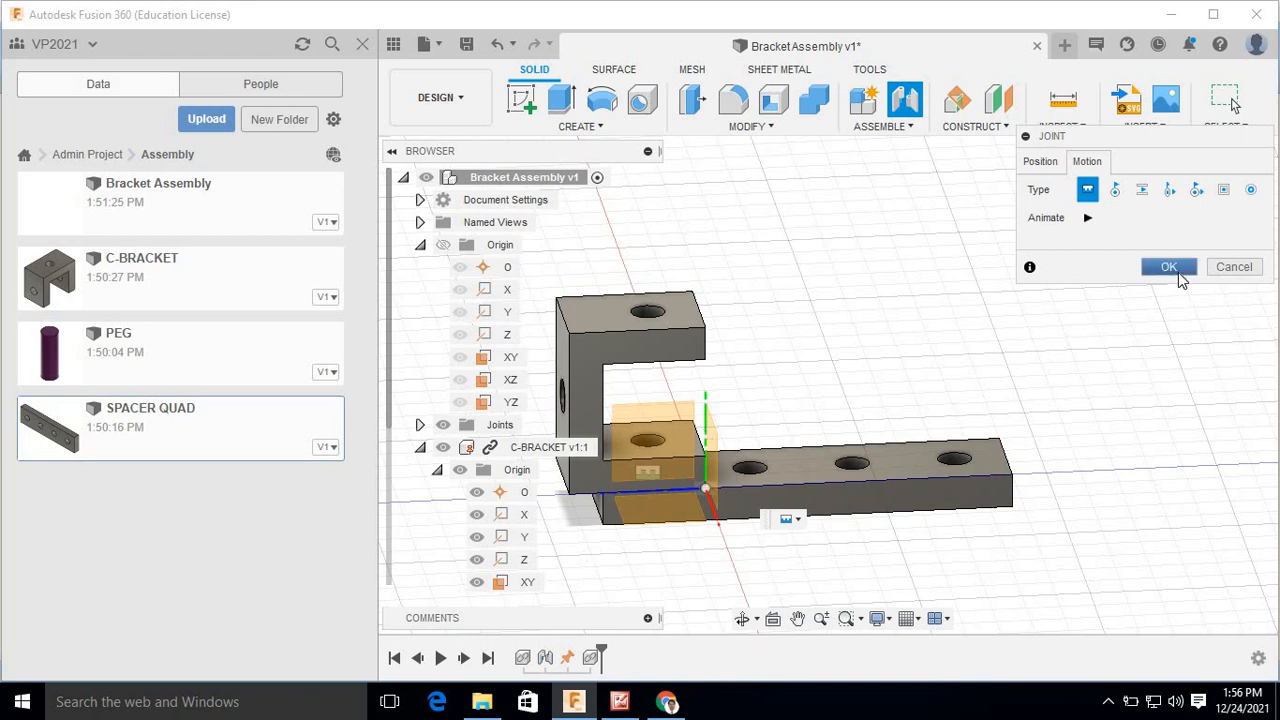
click(1169, 267)
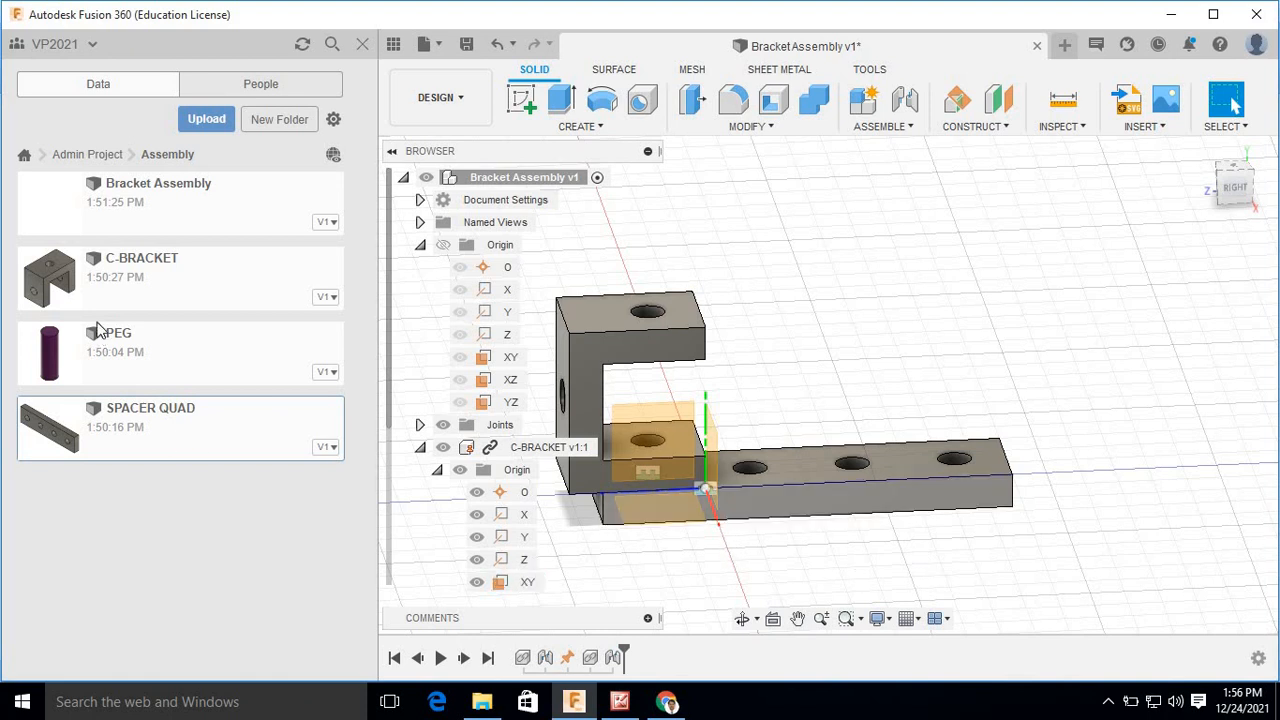
Check the reference picture, and insert a second C-BRACKET above the spacer's free end, raised 20 mm and rotated -180° about Y.
key(alt+Tab)
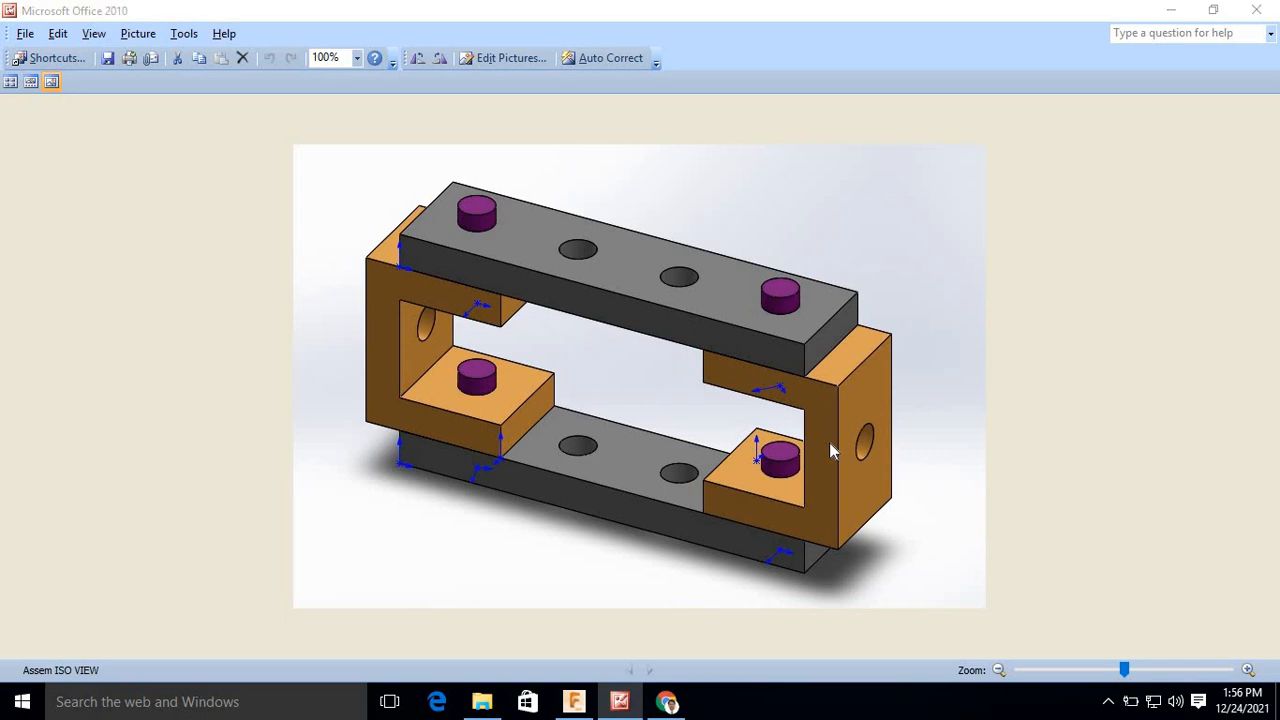
key(alt+Tab)
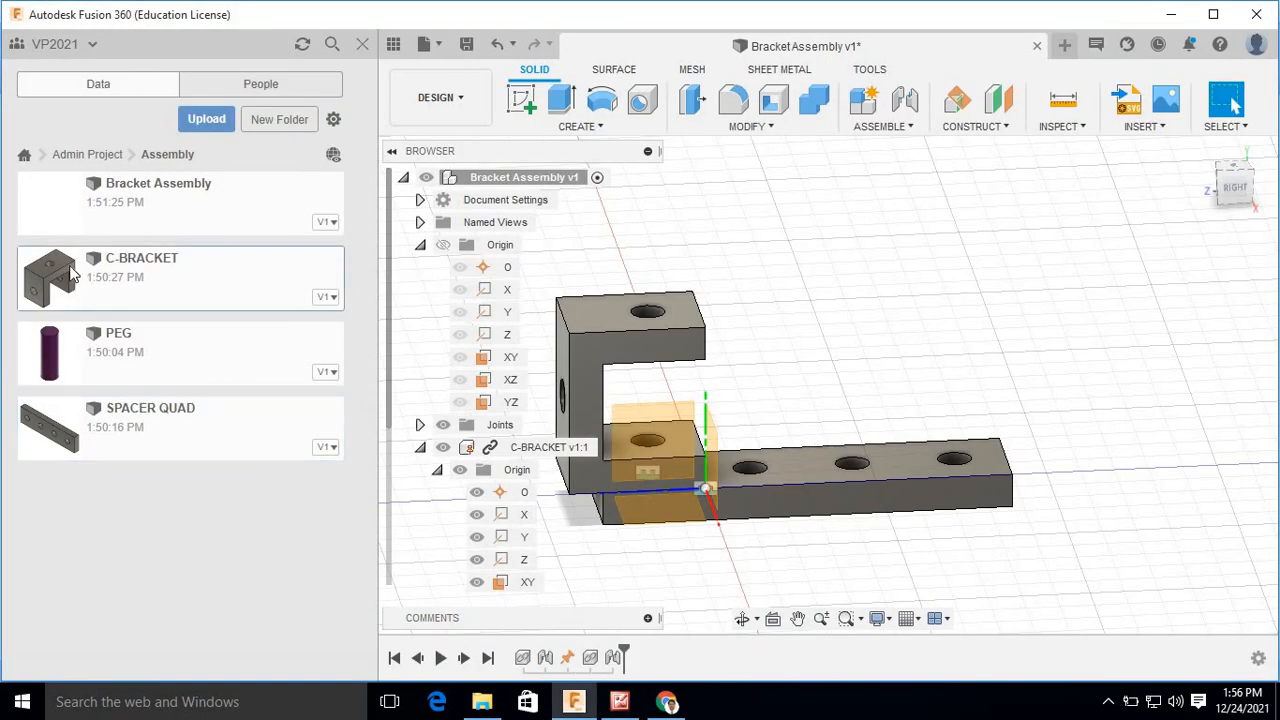
right_click(70, 276)
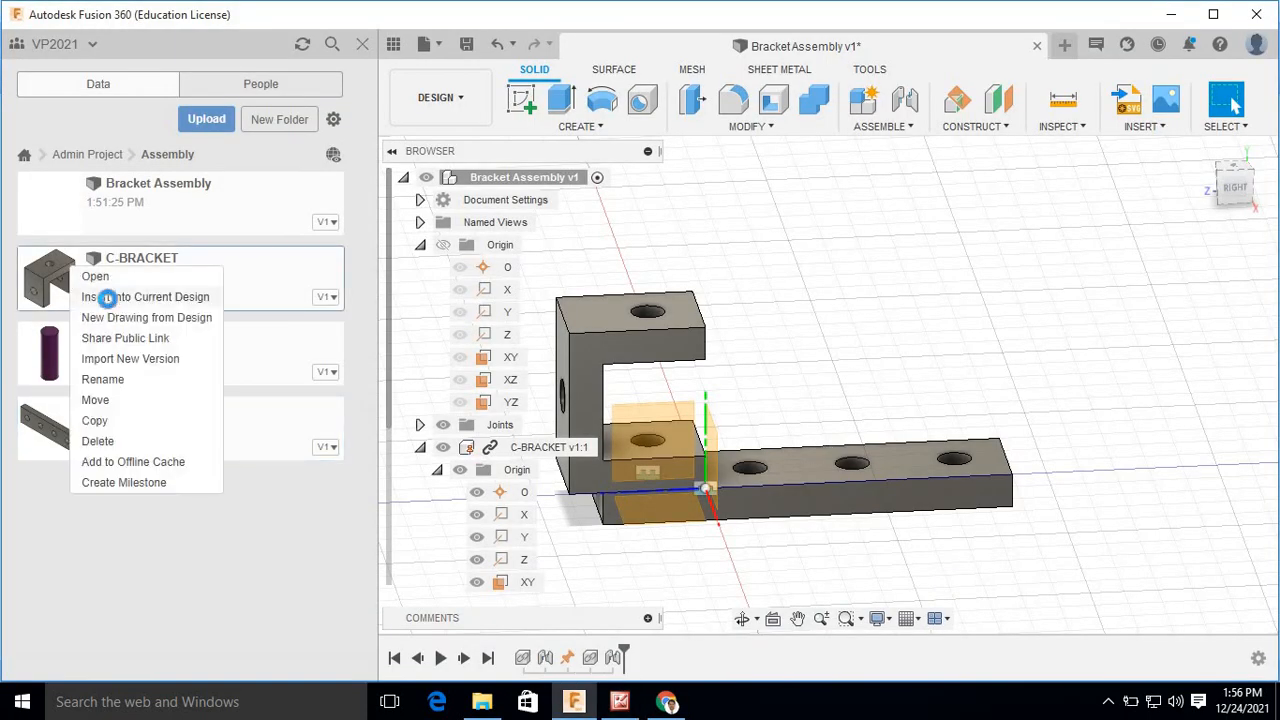
click(108, 295)
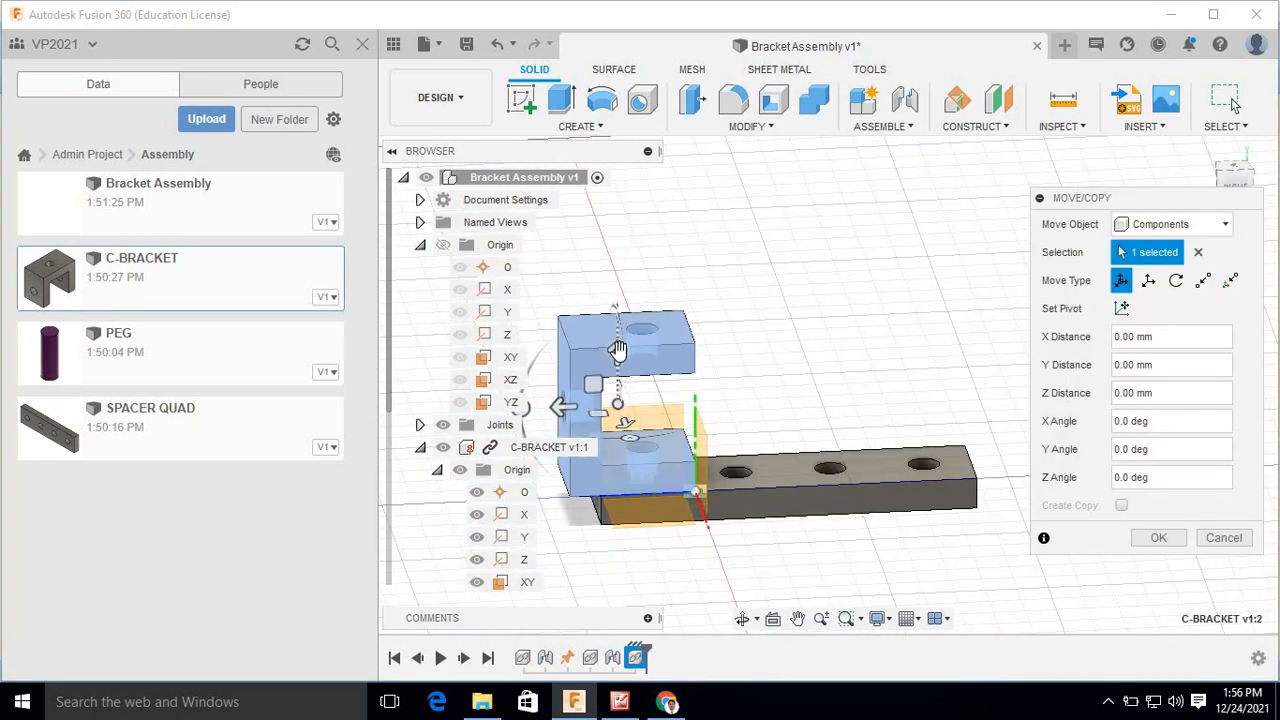
drag(565, 407, 905, 355)
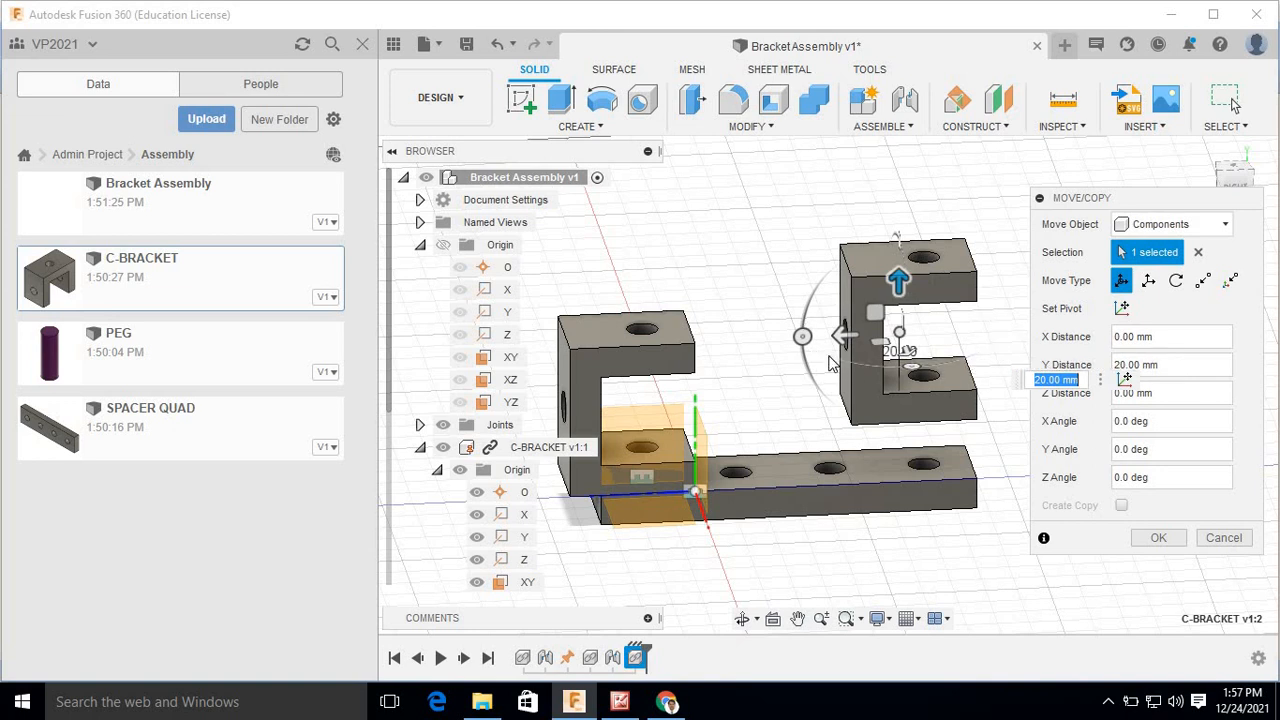
scroll(850, 351, down, 1)
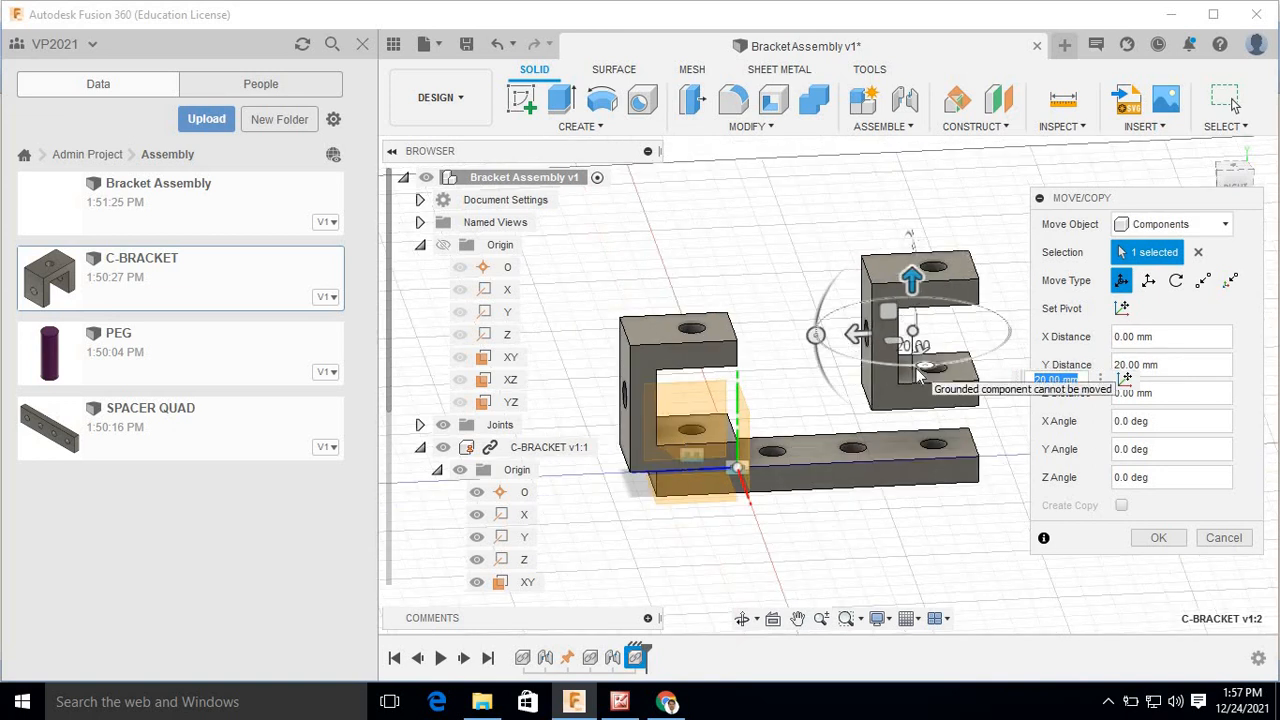
drag(922, 368, 910, 305)
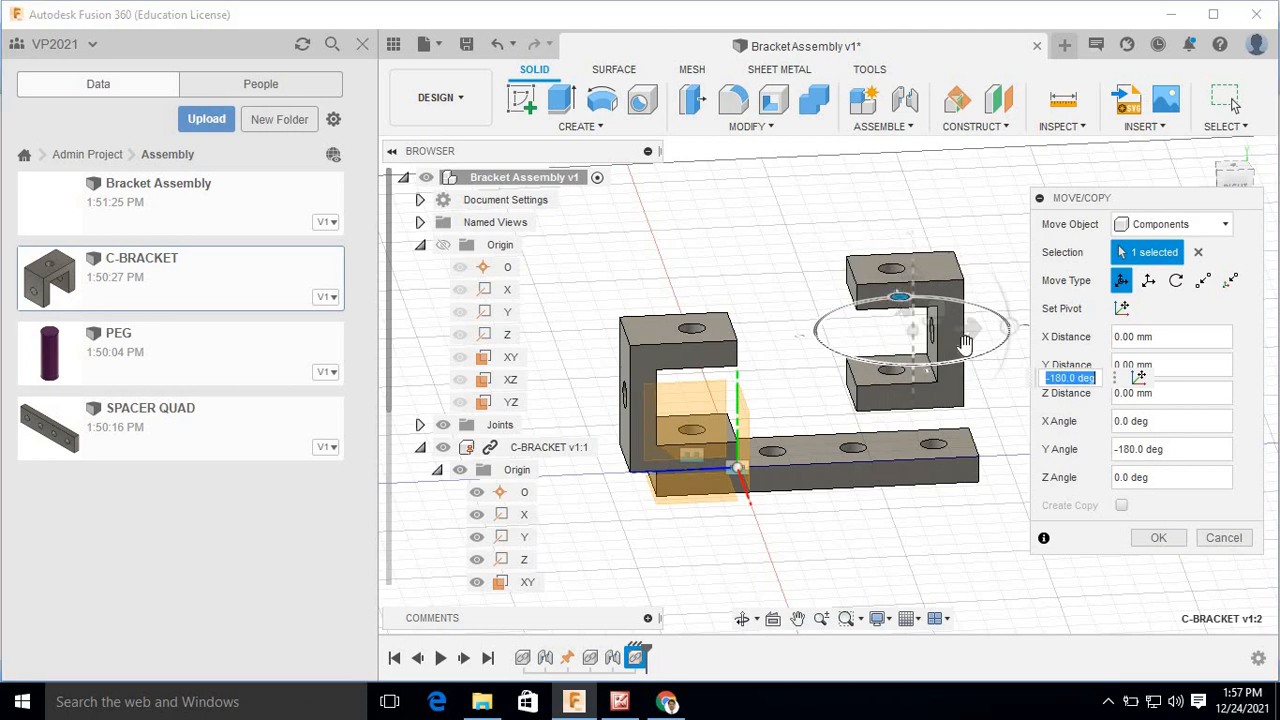
click(1160, 537)
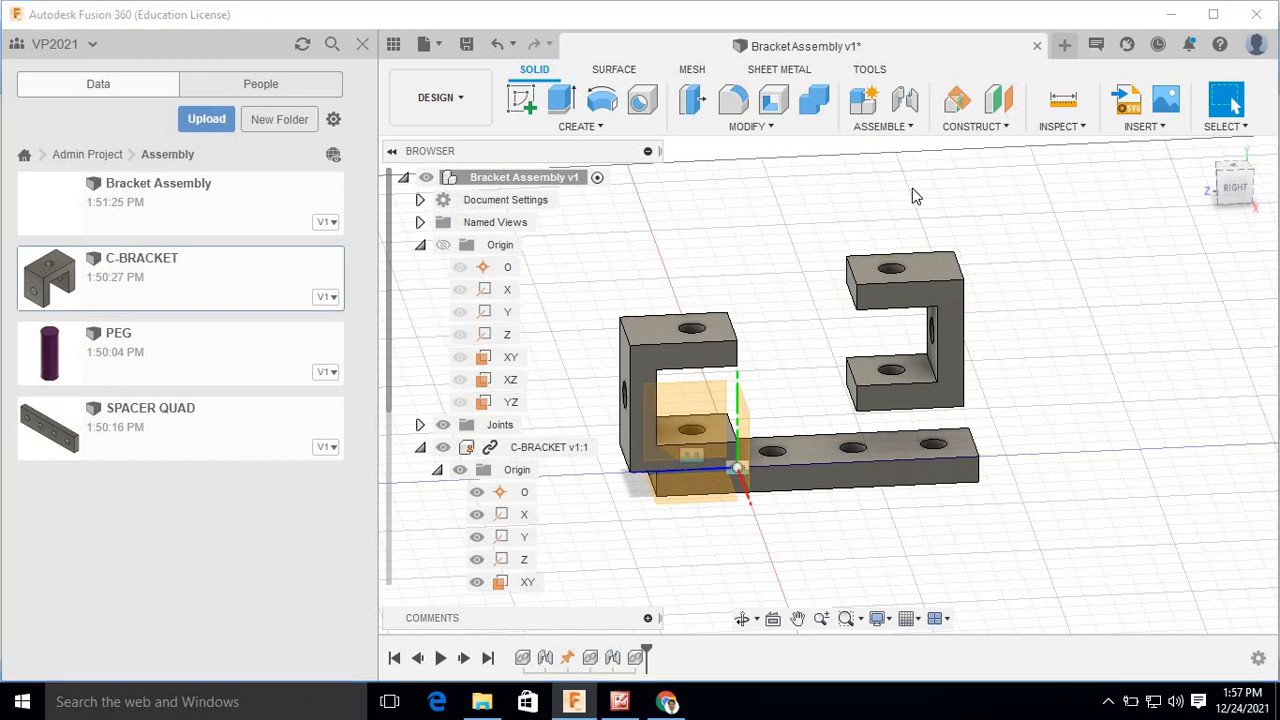
Joint the underside of the second C-BRACKET's lower hole to the top of SPACER QUAD's free end hole at a 90° angle.
key(j)
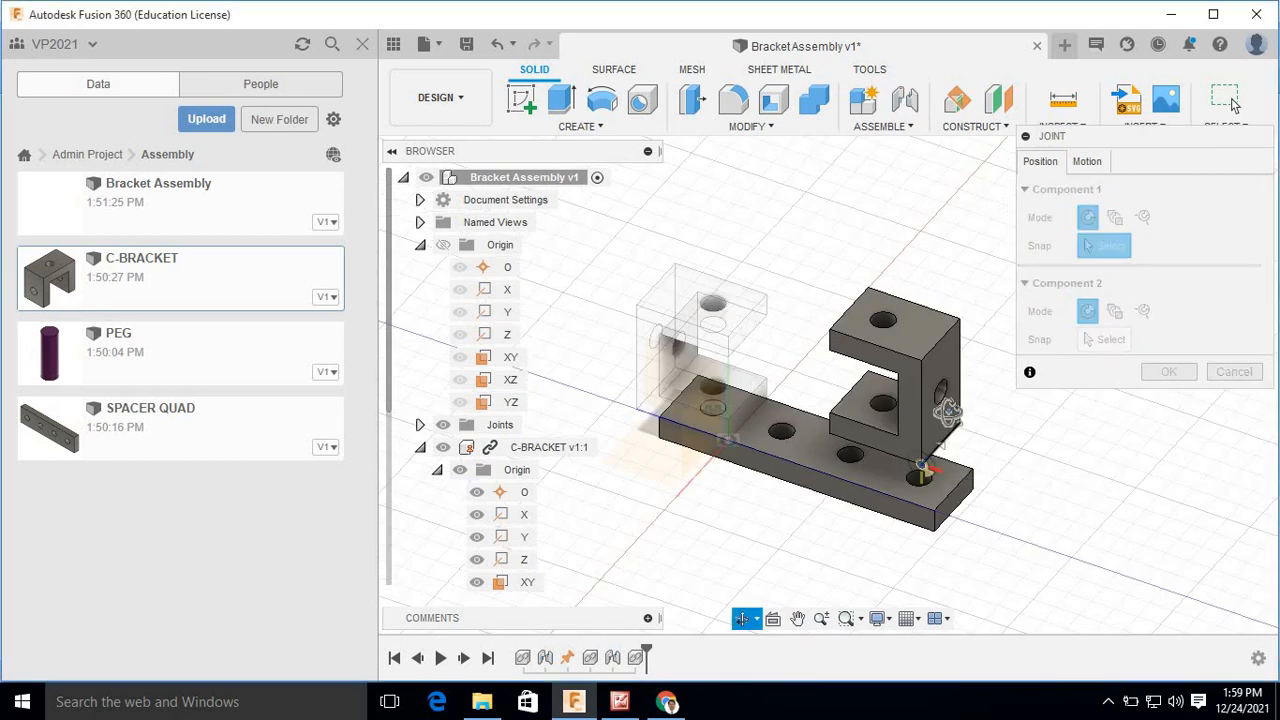
shift+middle_drag(948, 411, 976, 311)
scroll(902, 385, up, 8)
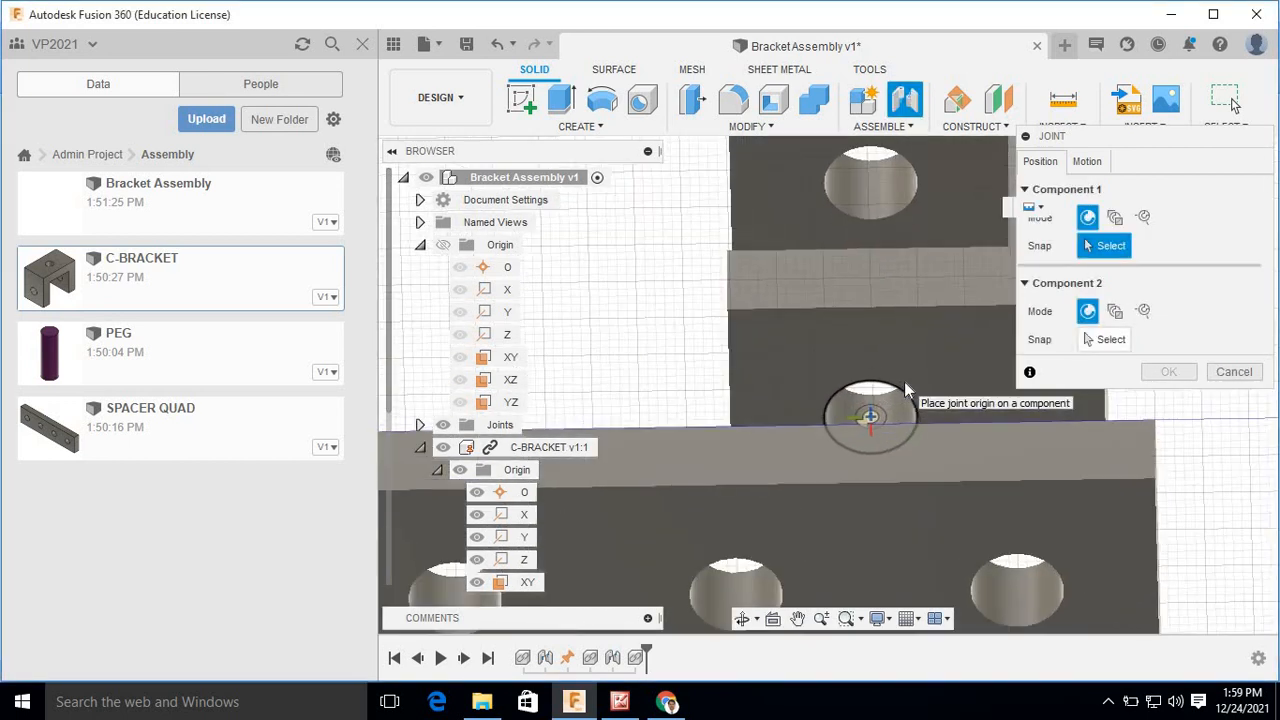
click(898, 400)
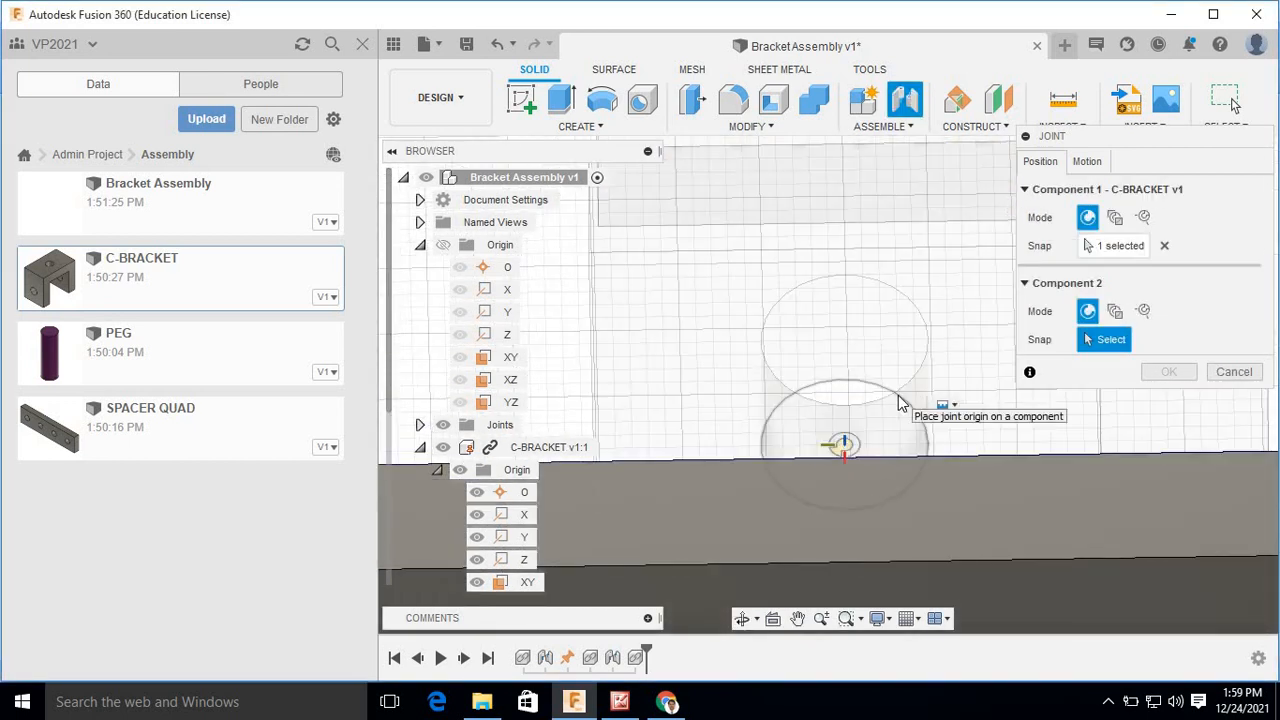
scroll(898, 400, down, 8)
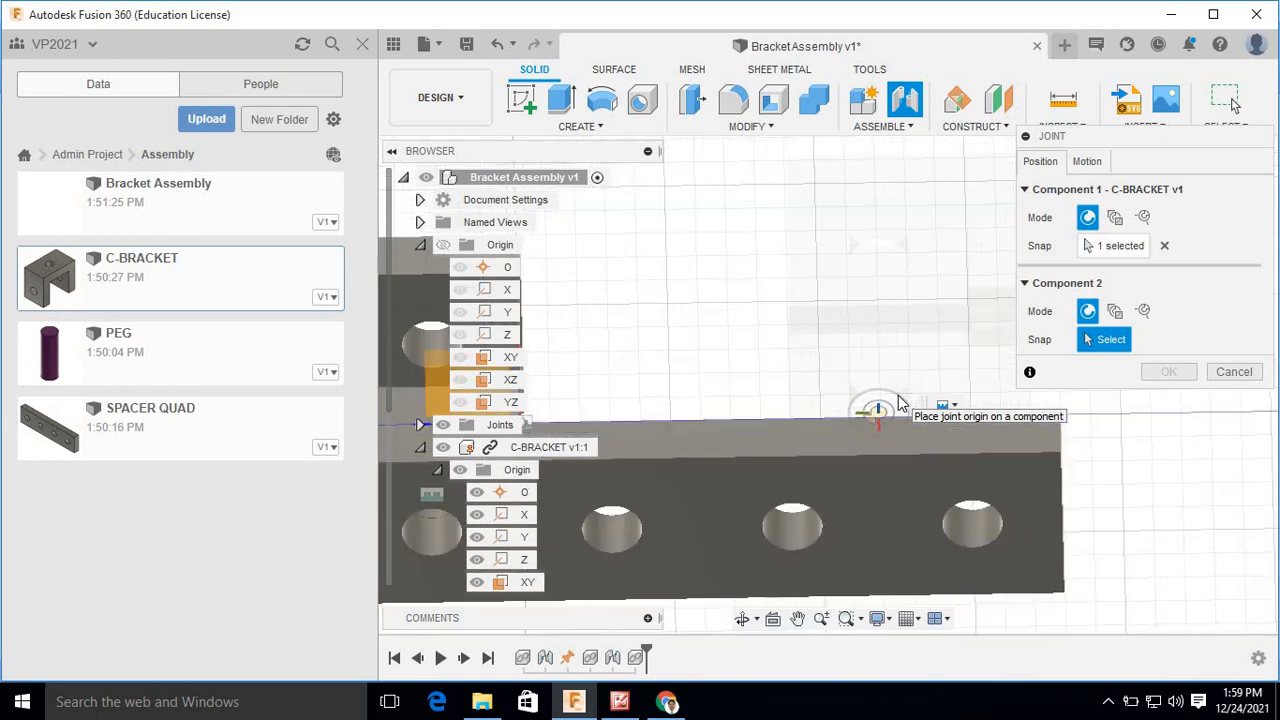
shift+middle_drag(894, 386, 875, 538)
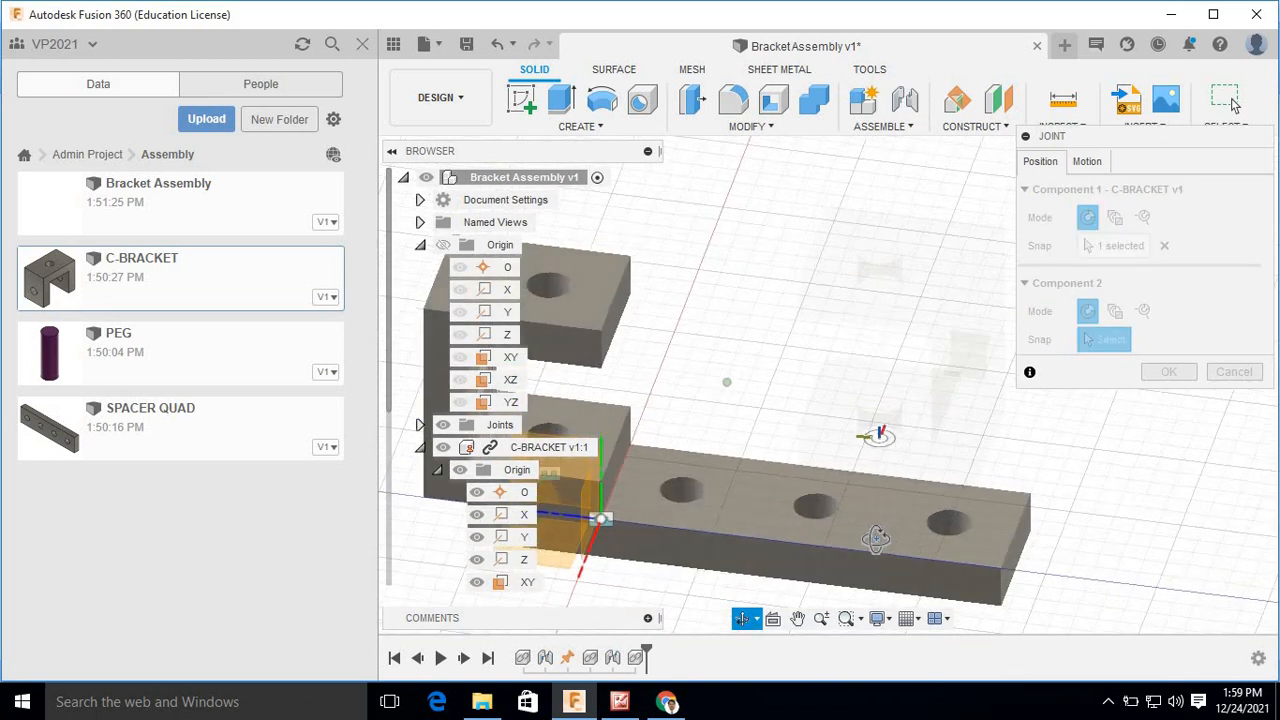
click(948, 517)
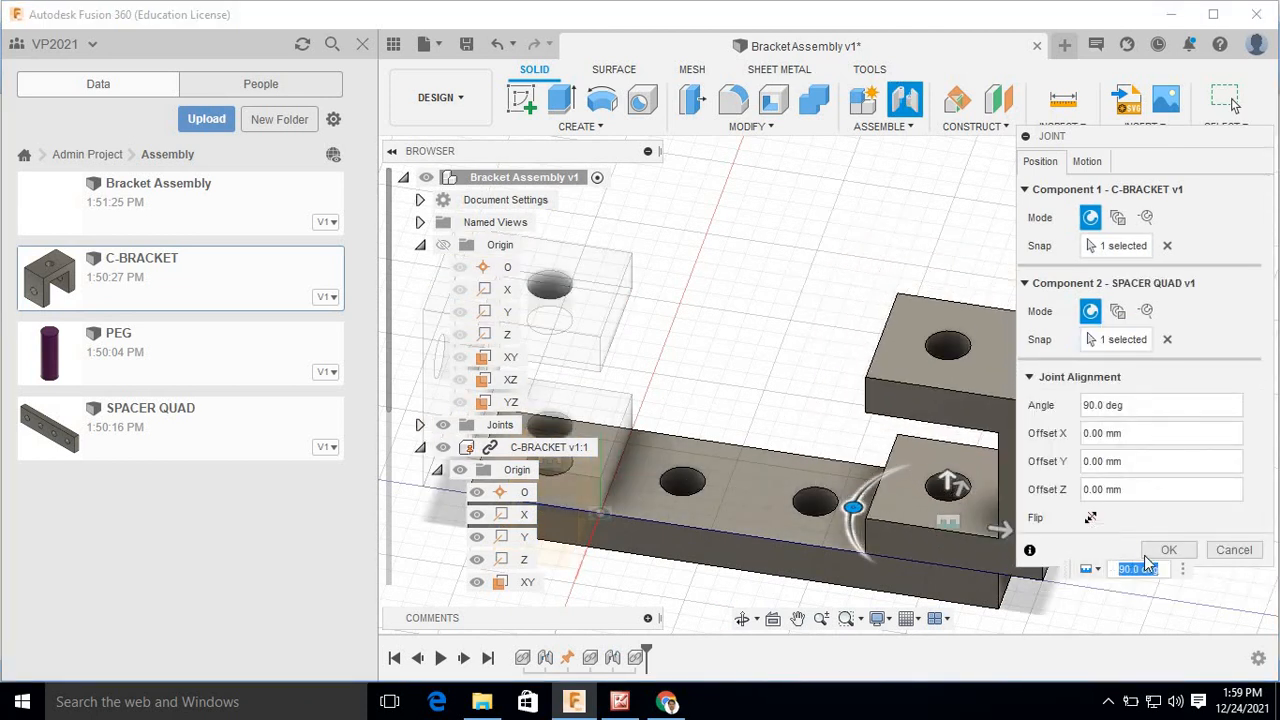
click(1168, 550)
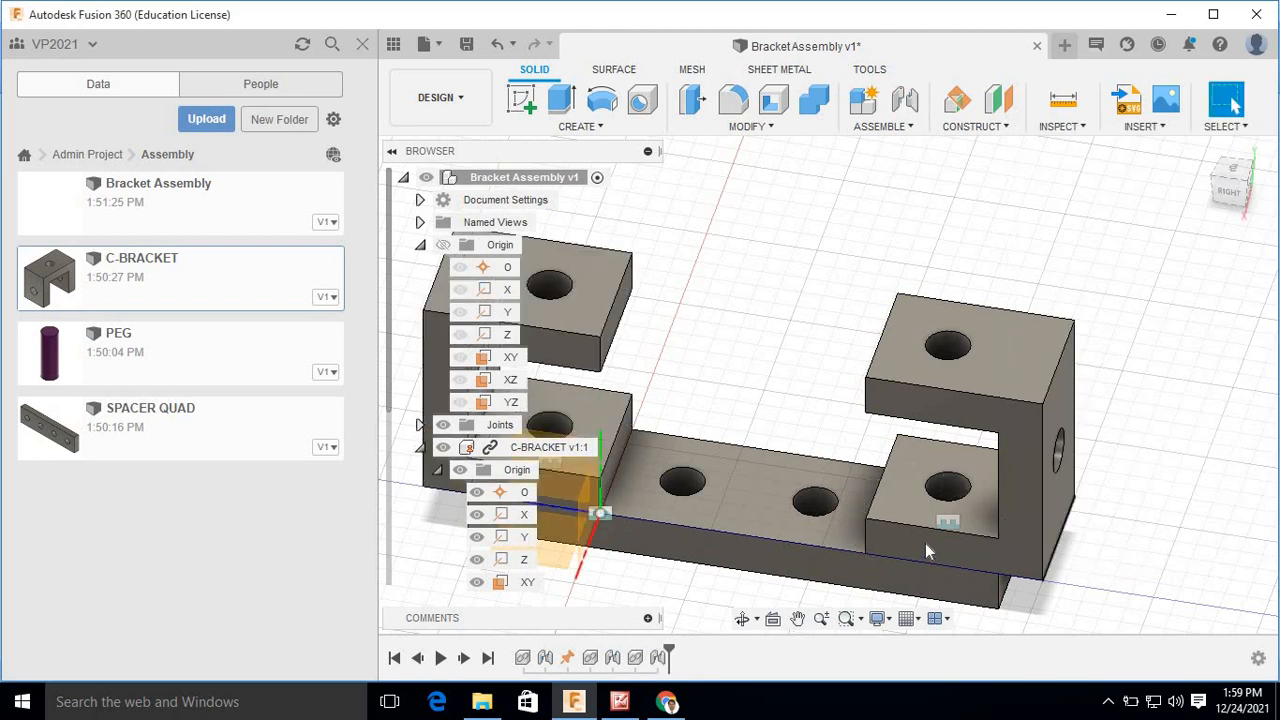
Insert a PEG and joint its midpoint to the grounded C-BRACKET's lower hole with a 0° angle and a Z offset of -10 mm.
right_click(119, 359)
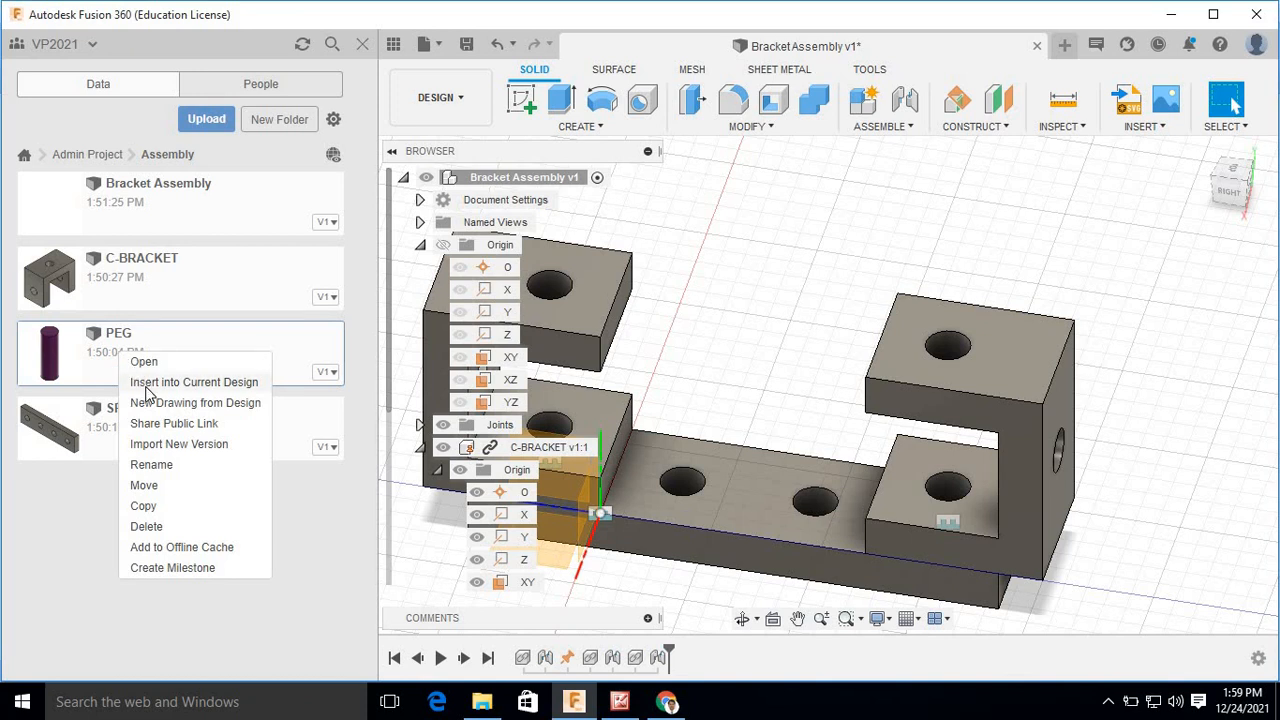
click(146, 385)
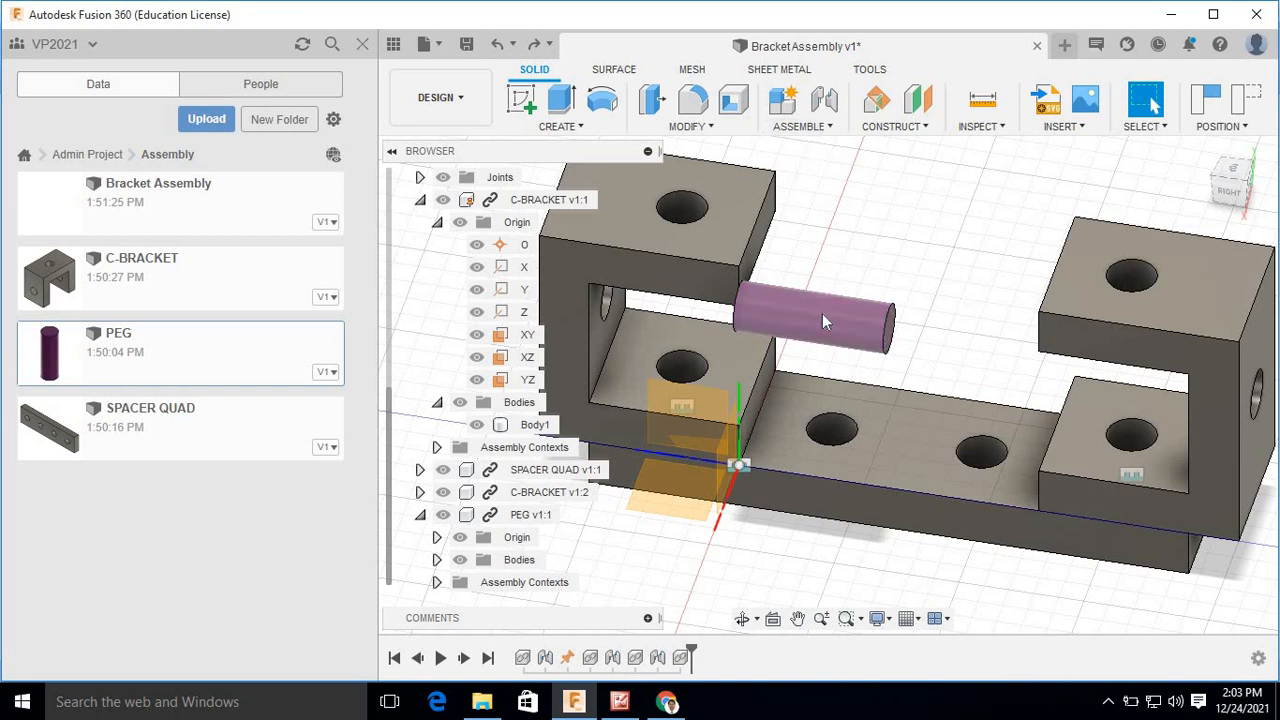
click(817, 129)
click(822, 167)
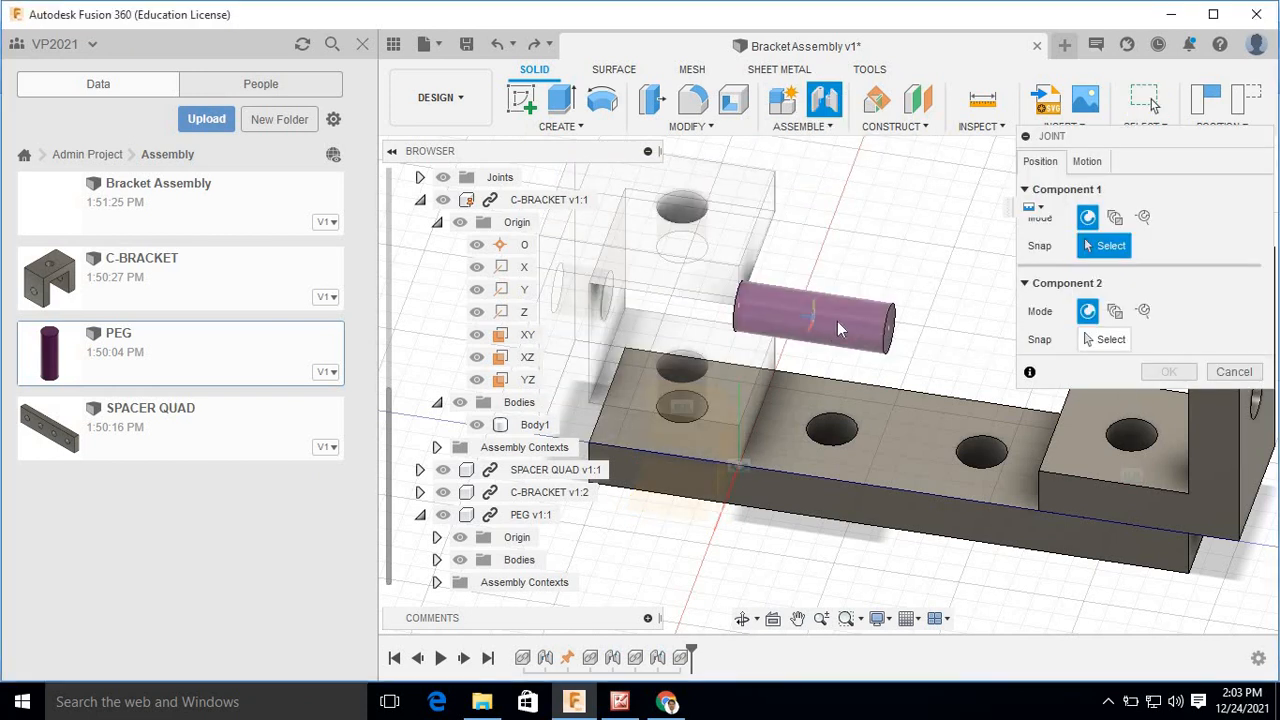
click(837, 321)
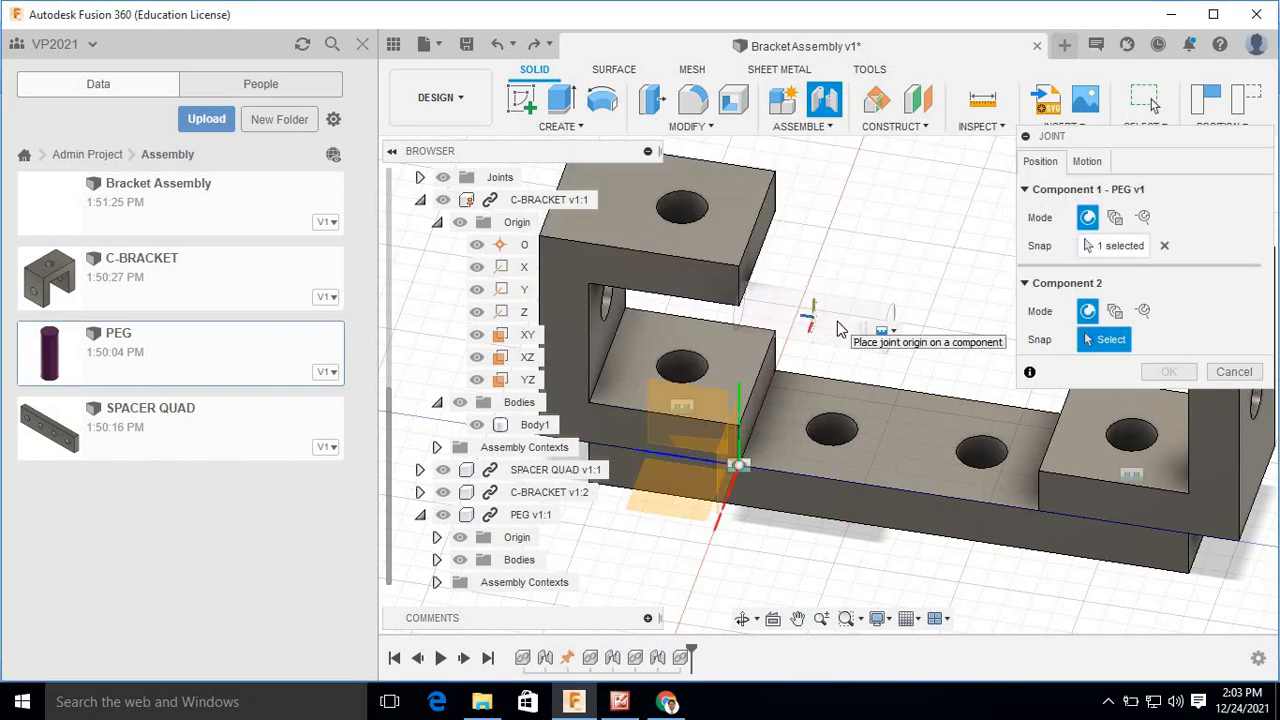
click(685, 357)
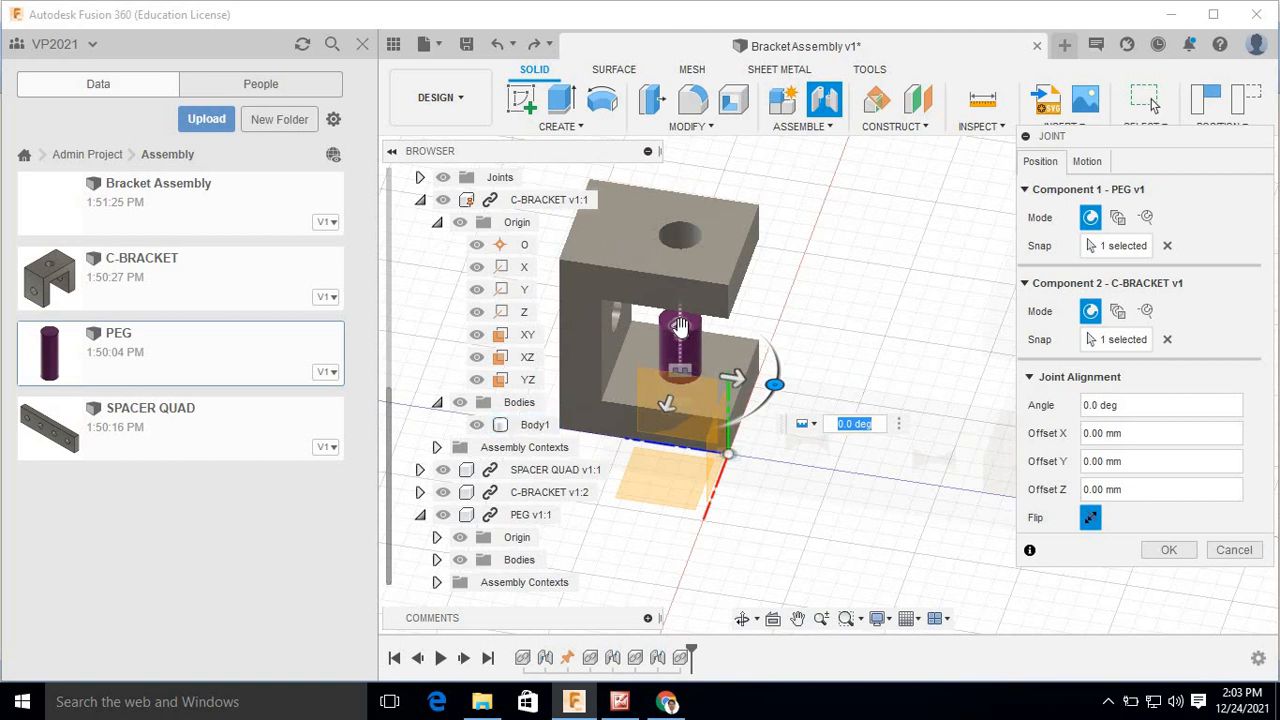
scroll(679, 325, up, 3)
drag(674, 352, 676, 405)
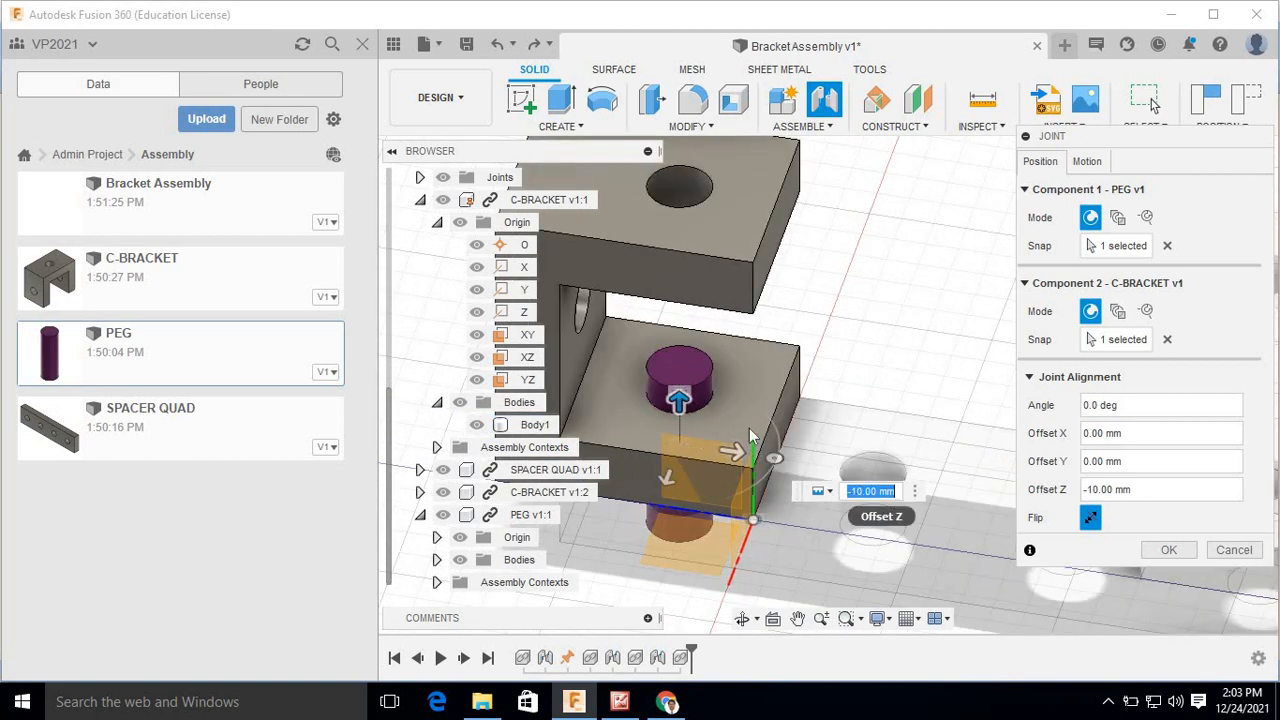
click(1169, 551)
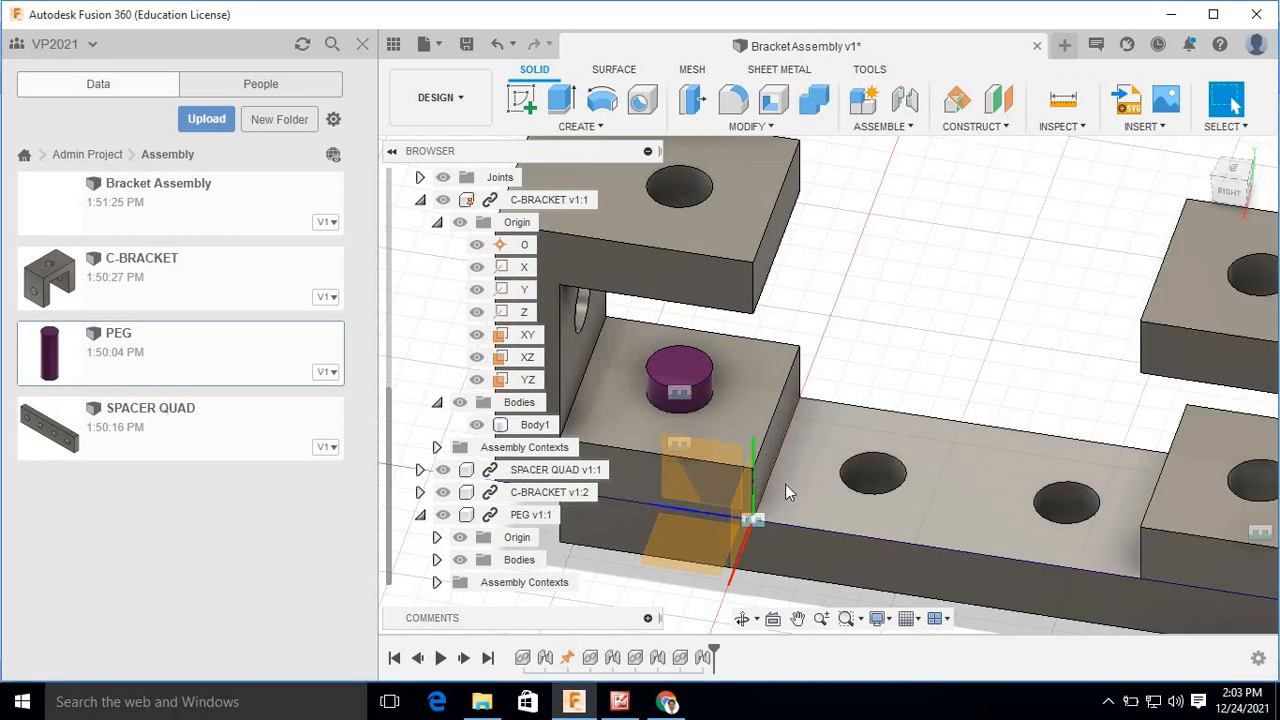
Insert a second PEG into the current design, moved 45 mm along Y.
mouse_move(785, 484)
shift+middle_down()
mouse_move(808, 403)
mouse_move(770, 435)
mouse_move(780, 500)
shift+middle_up()
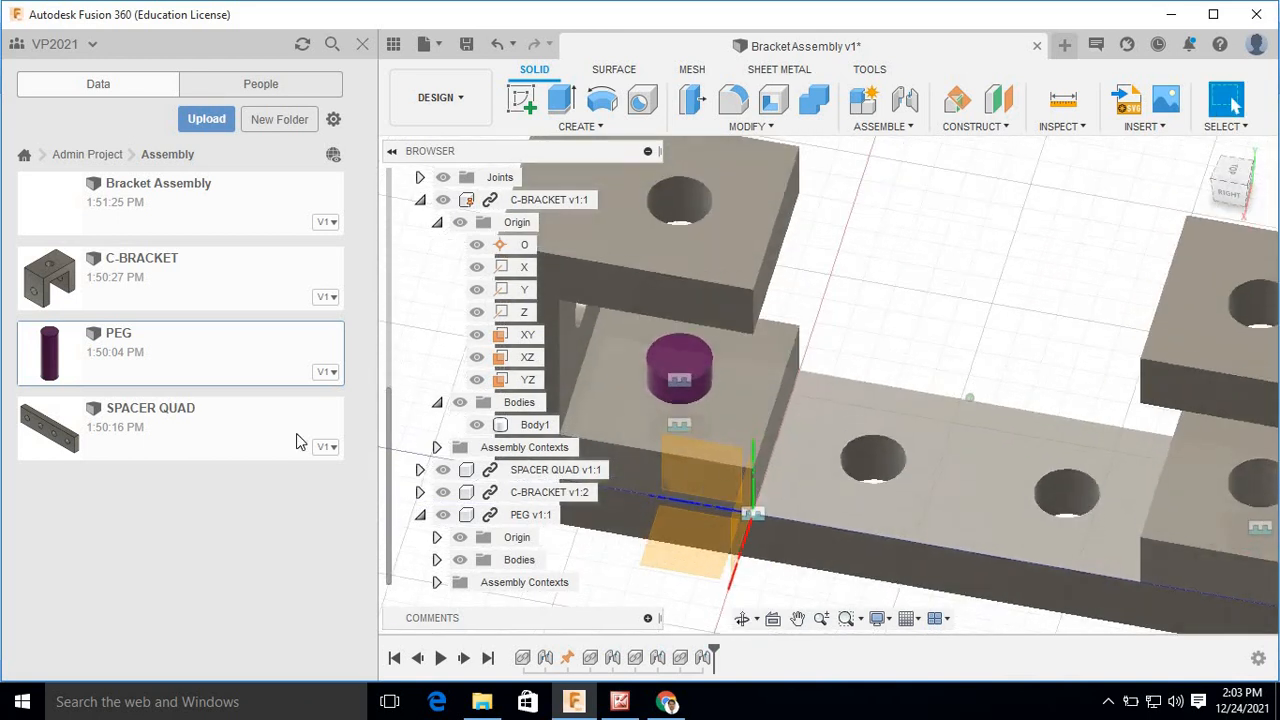
right_click(116, 361)
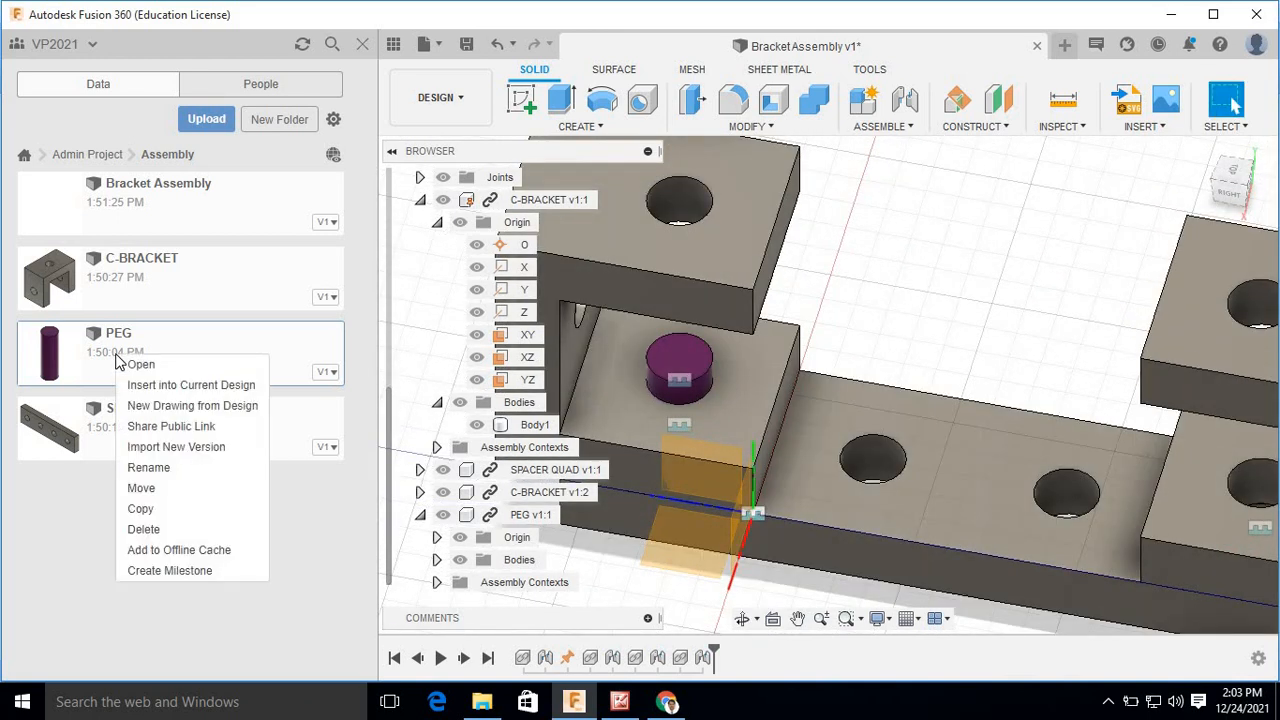
click(170, 385)
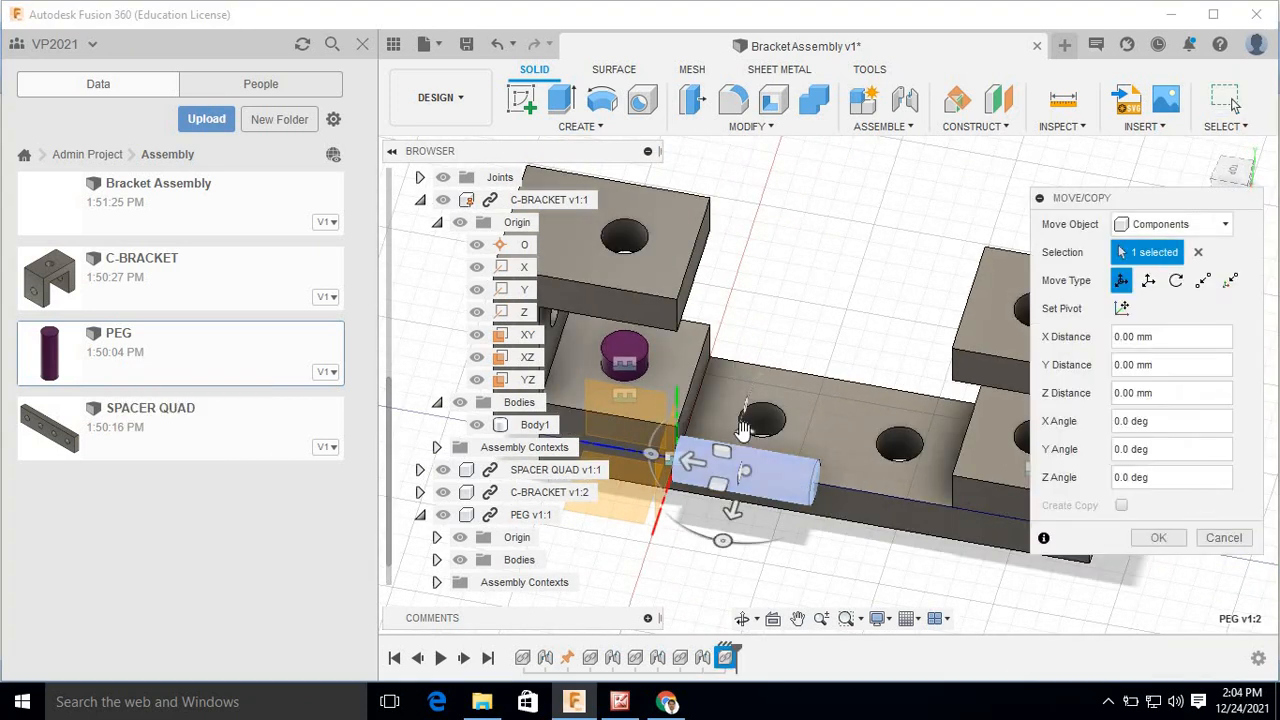
drag(745, 430, 870, 165)
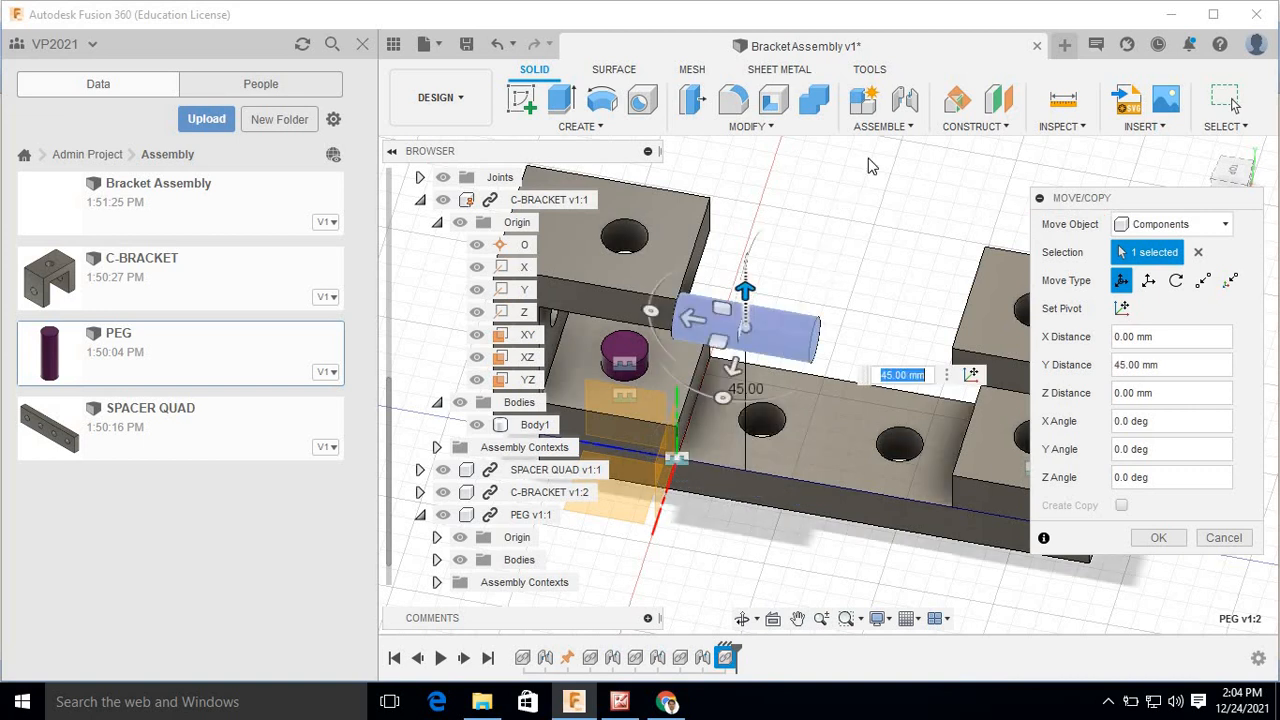
Joint the second PEG's midpoint to the second C-BRACKET's lower hole with a 180° angle and a Z offset of -10 mm.
click(882, 126)
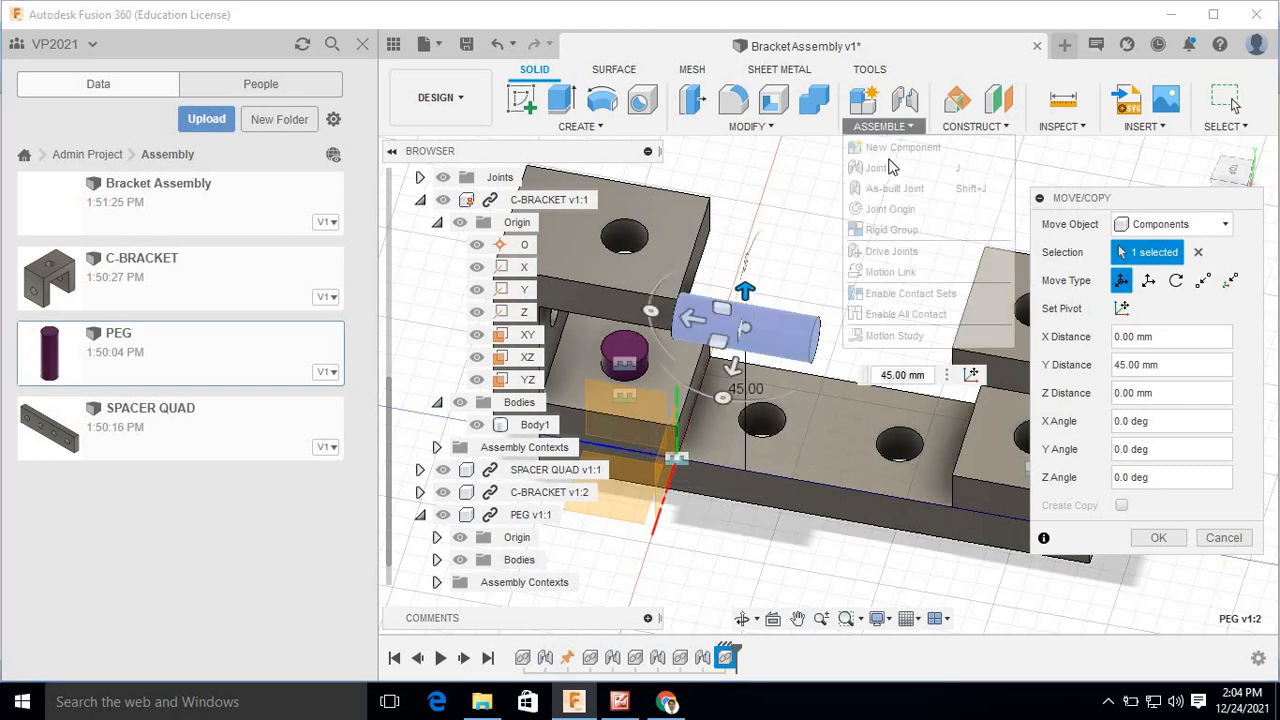
click(889, 170)
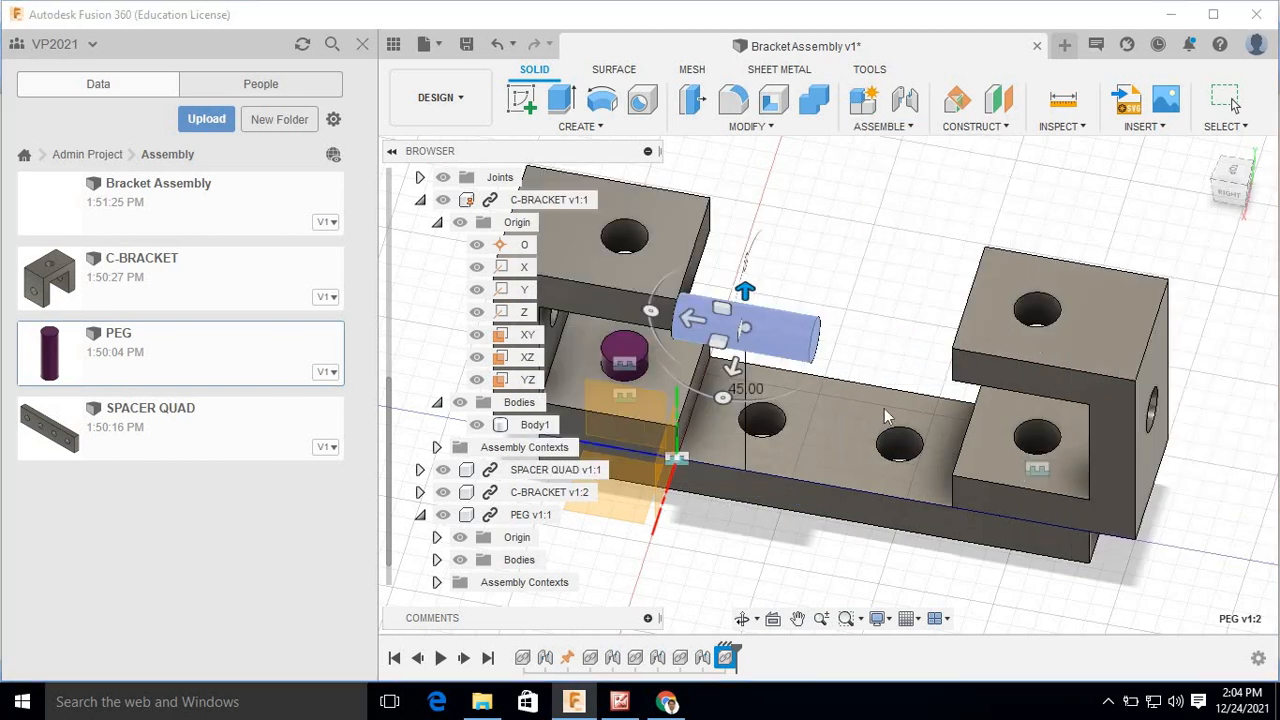
click(769, 336)
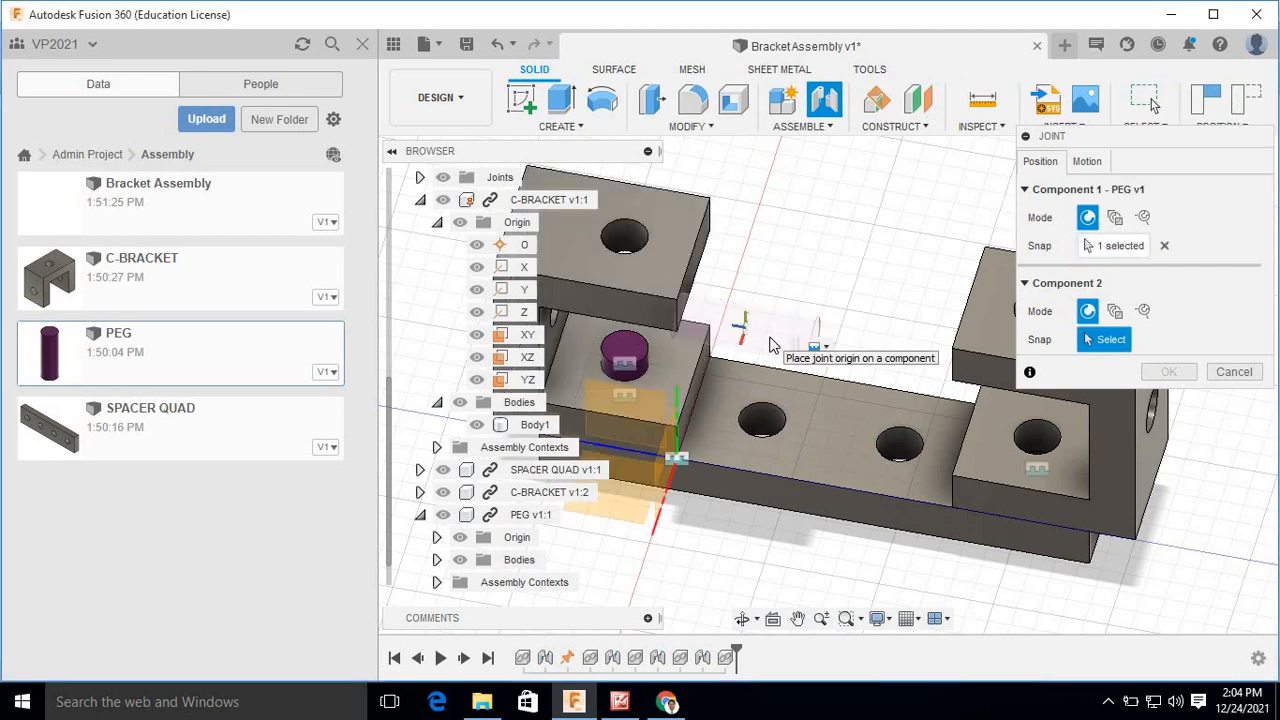
click(1035, 437)
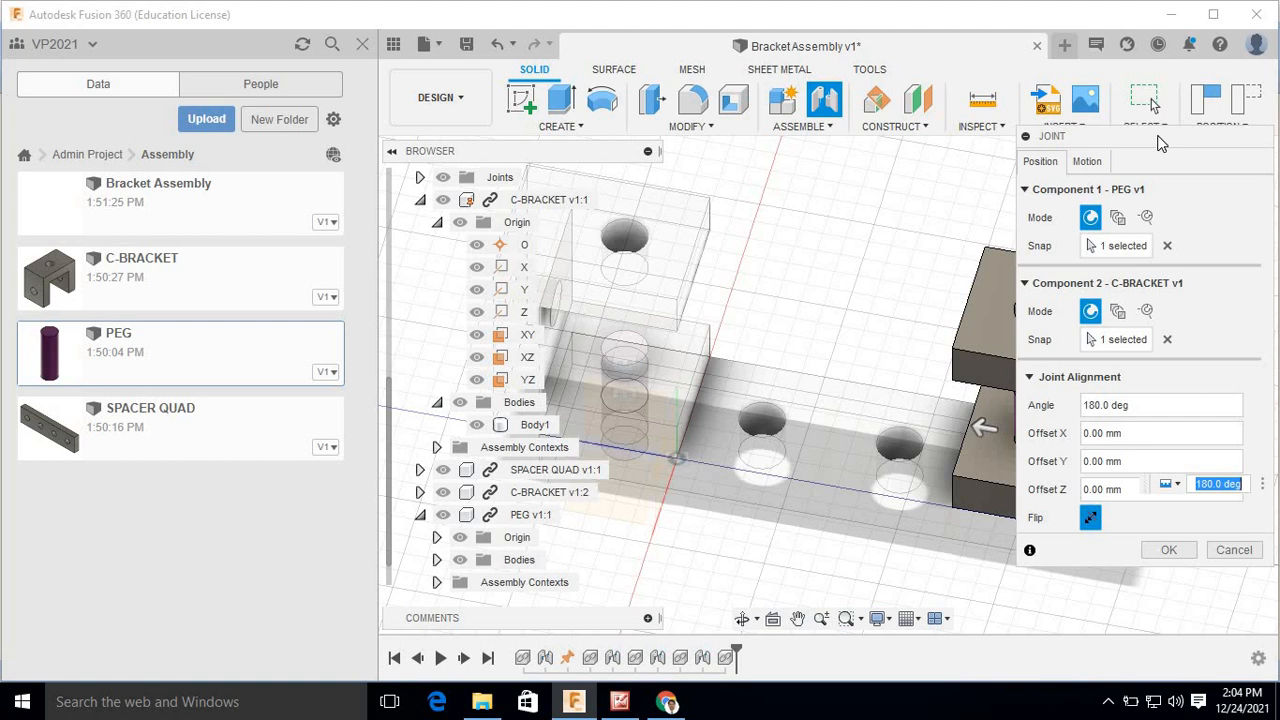
drag(1156, 136, 674, 155)
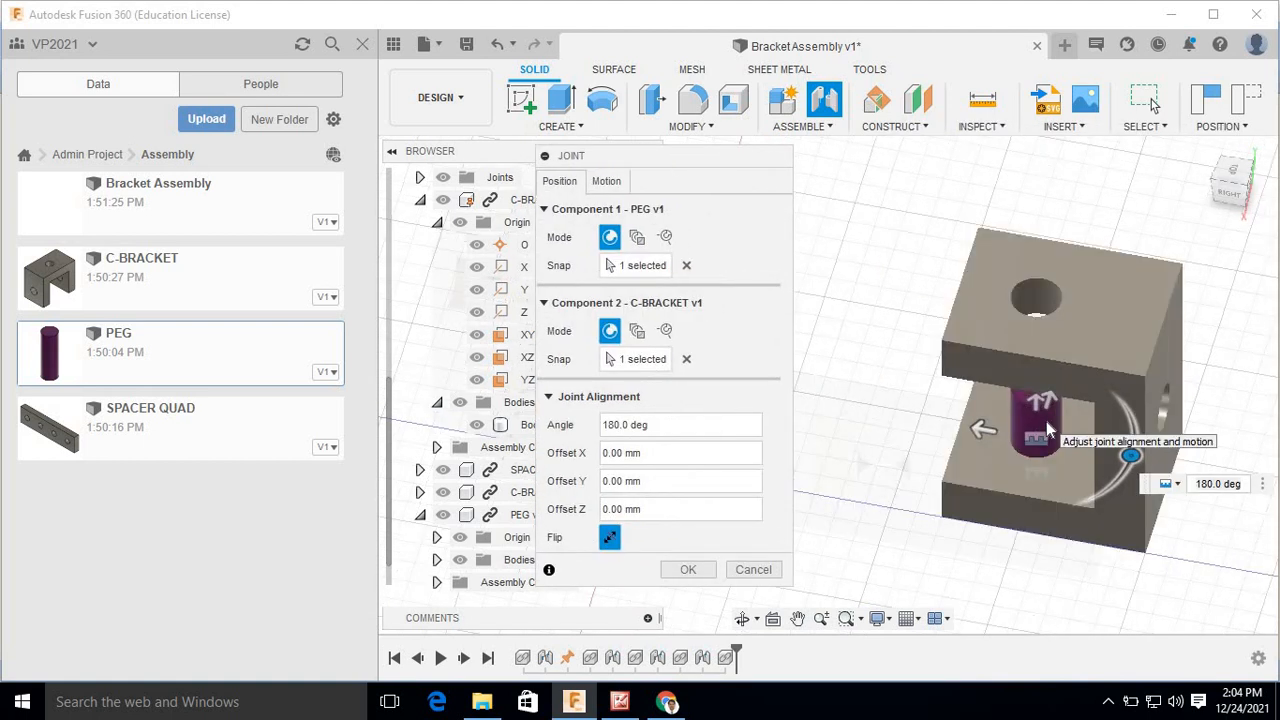
middle_drag(1055, 458, 1025, 293)
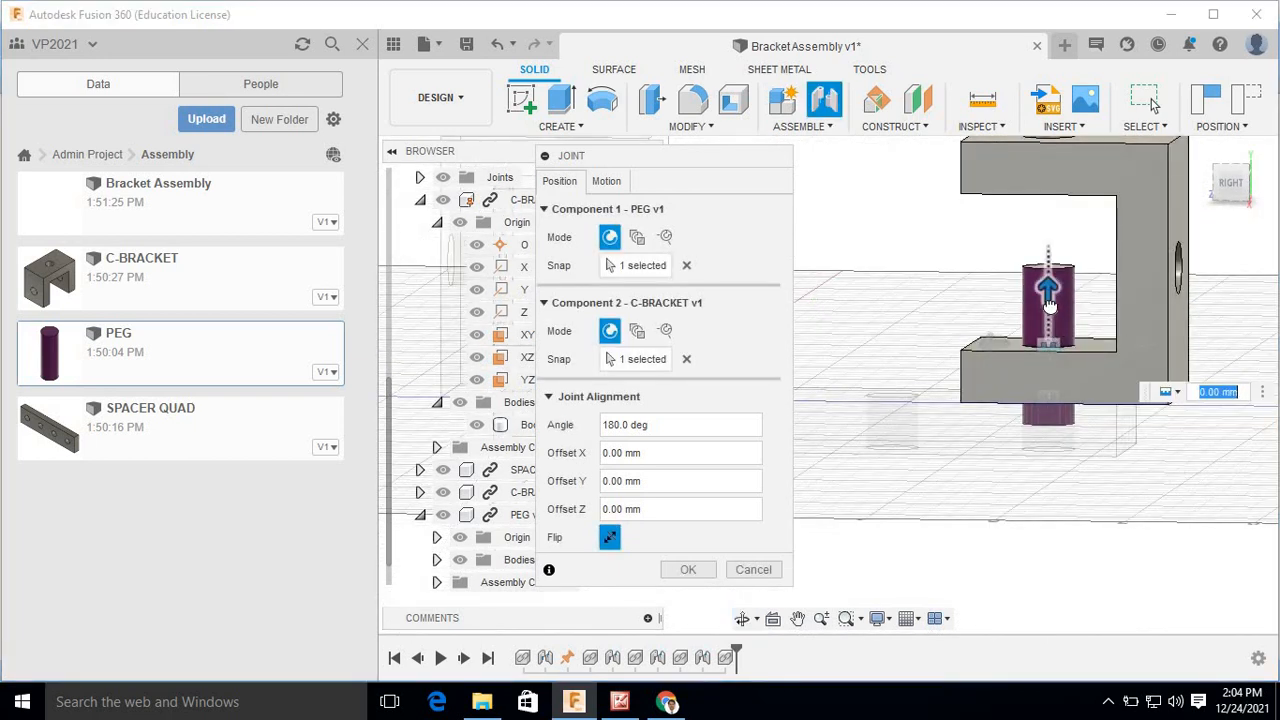
drag(1048, 292, 1052, 337)
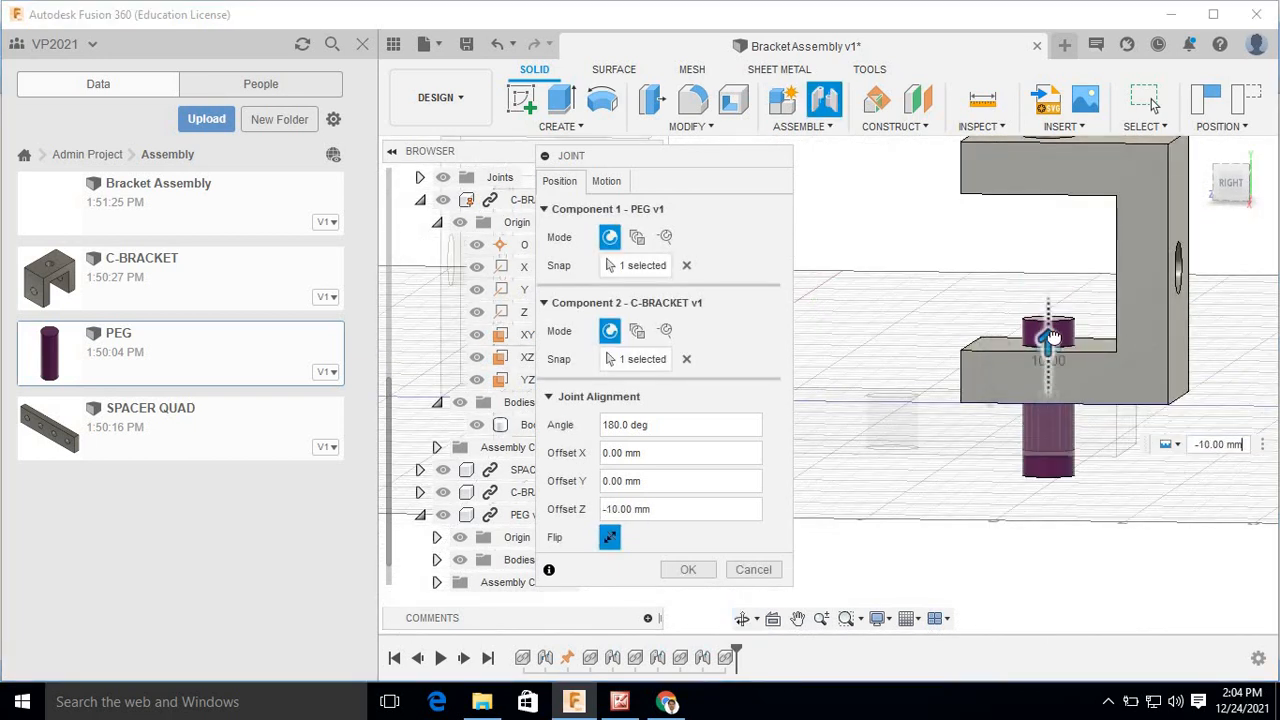
click(1221, 447)
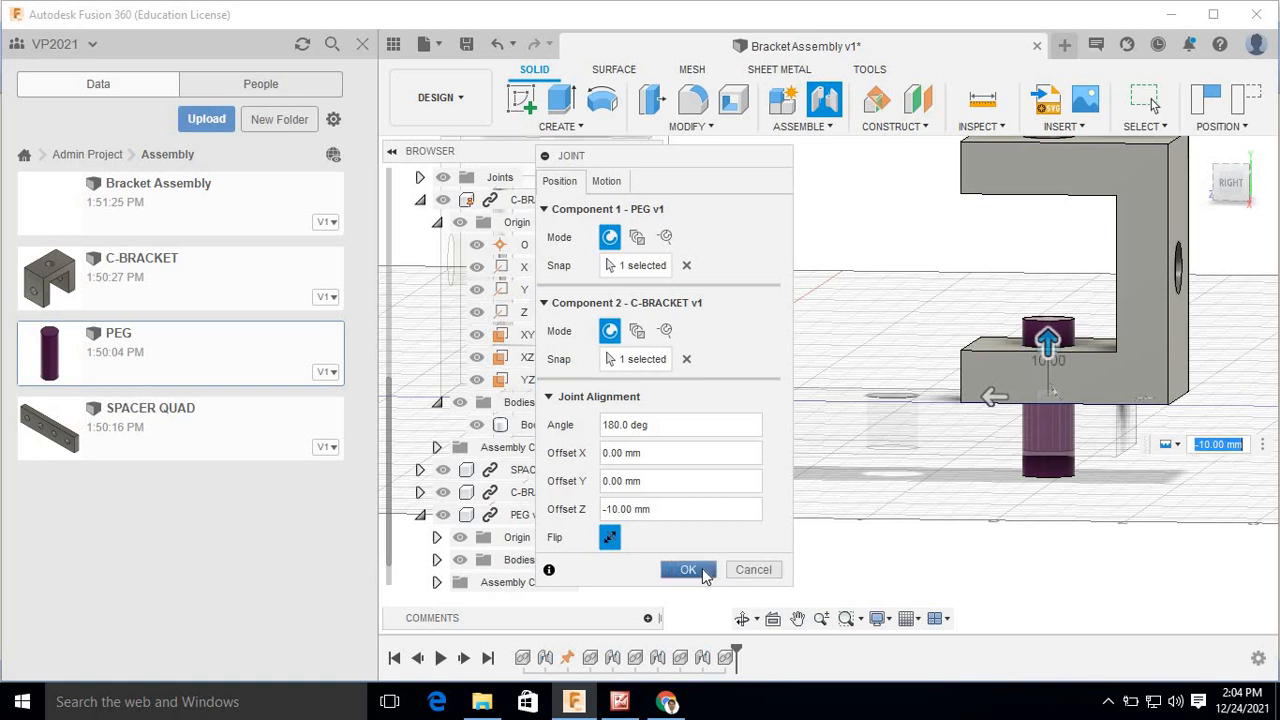
click(690, 570)
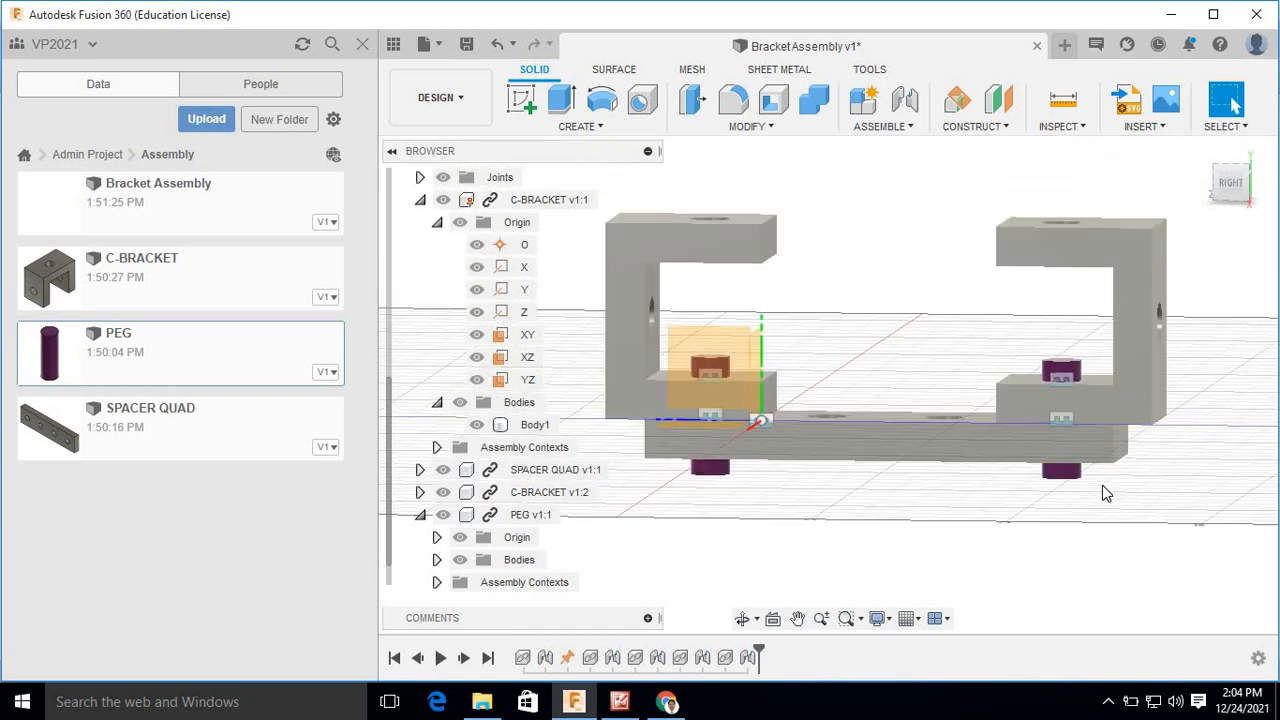
Insert a second SPACER QUAD into the current design, moved 60 mm along Y and rotated 90° about Y.
scroll(1102, 485, down, 2)
scroll(1102, 485, down, 1)
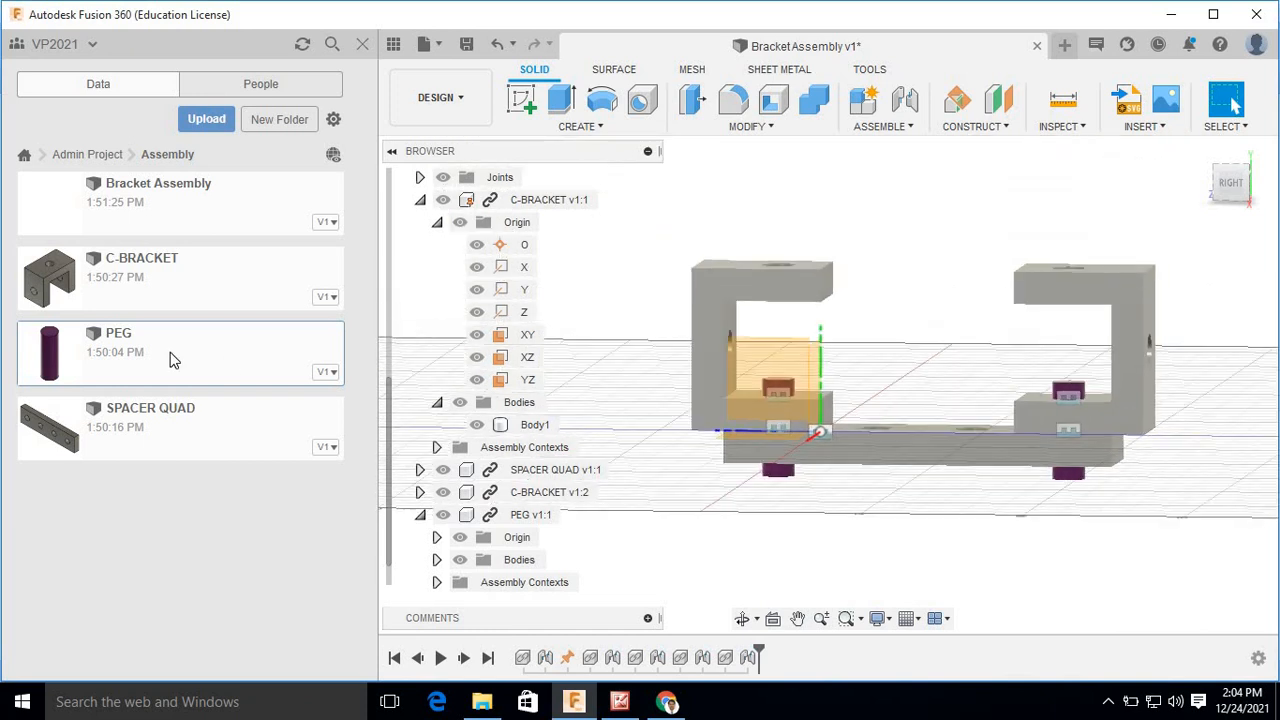
right_click(106, 433)
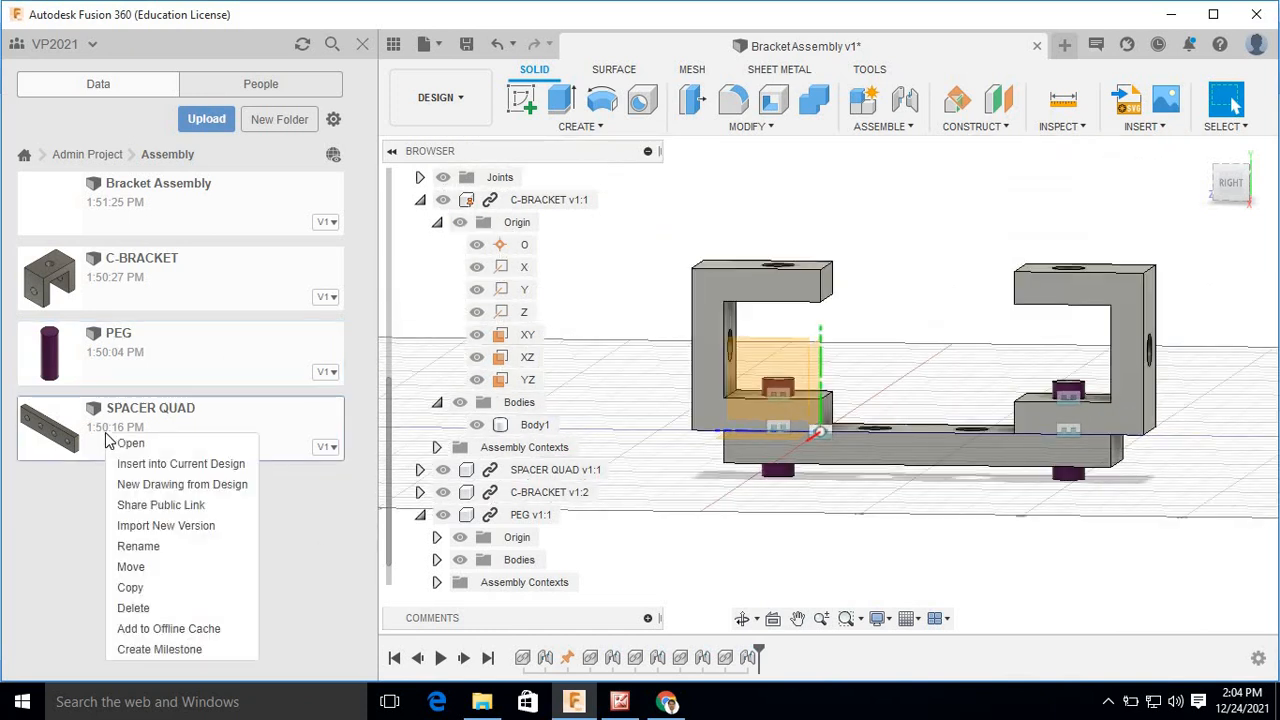
click(167, 464)
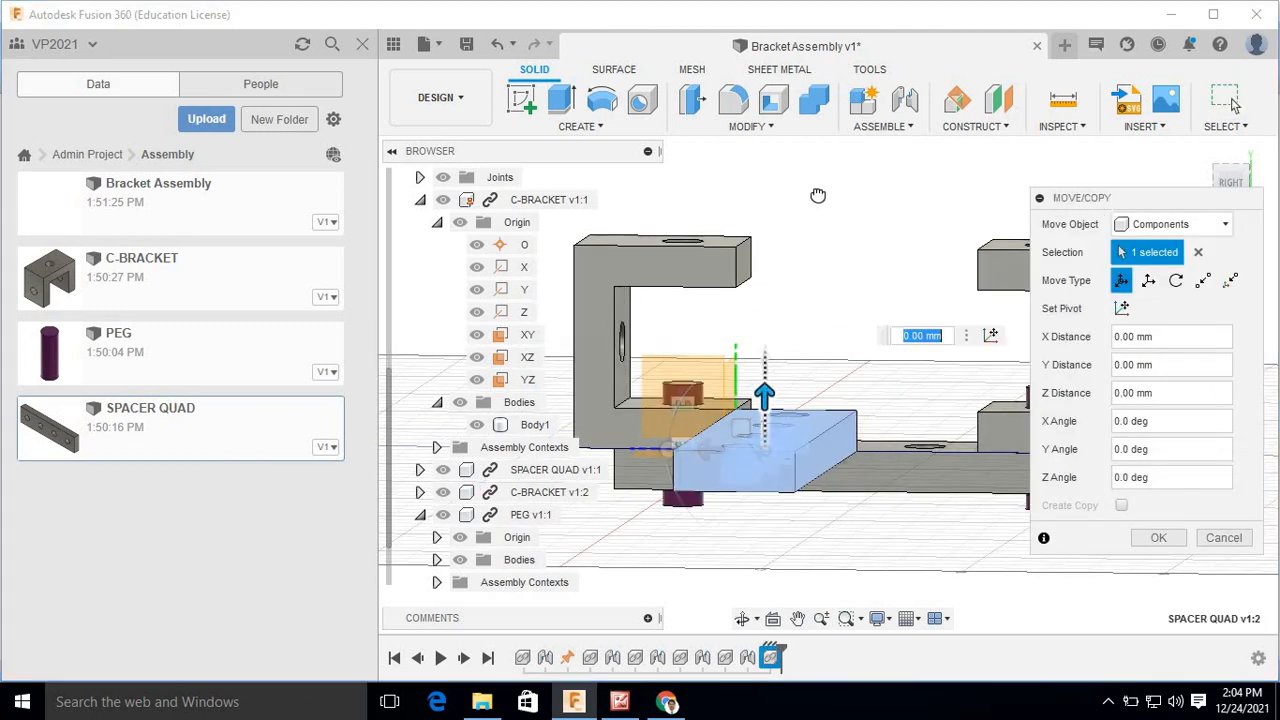
drag(818, 395, 820, 163)
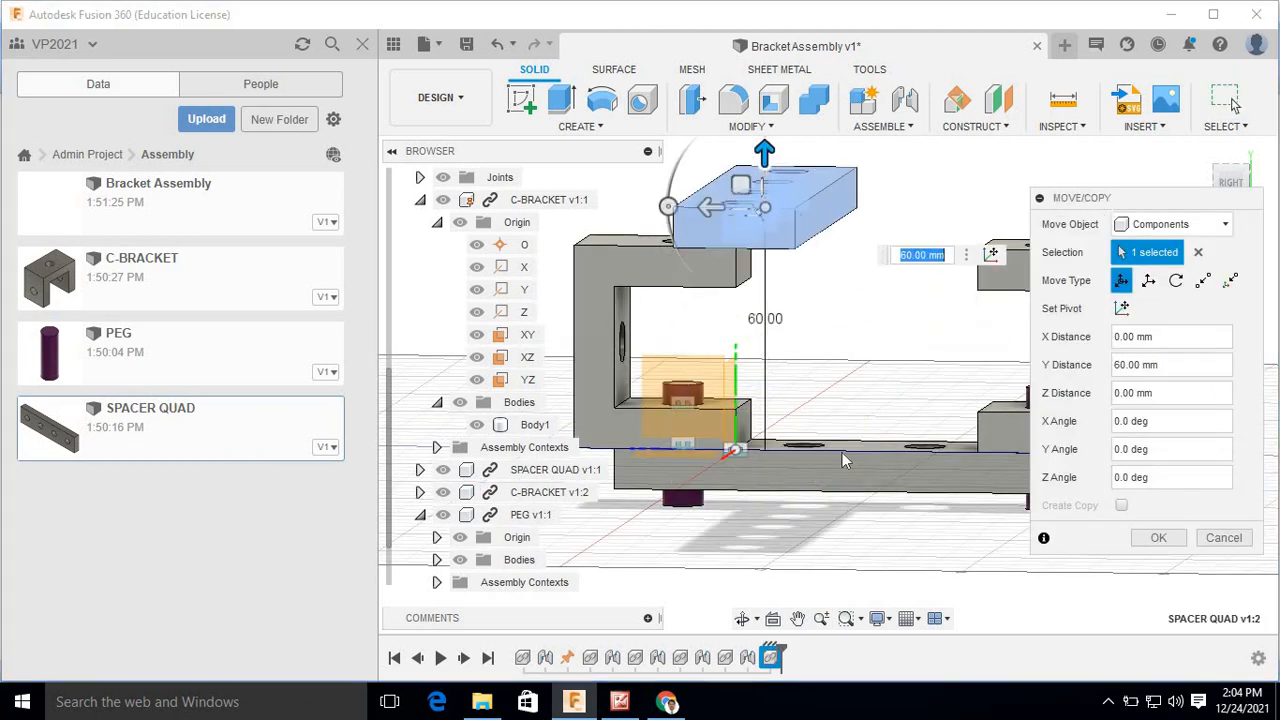
key(F6)
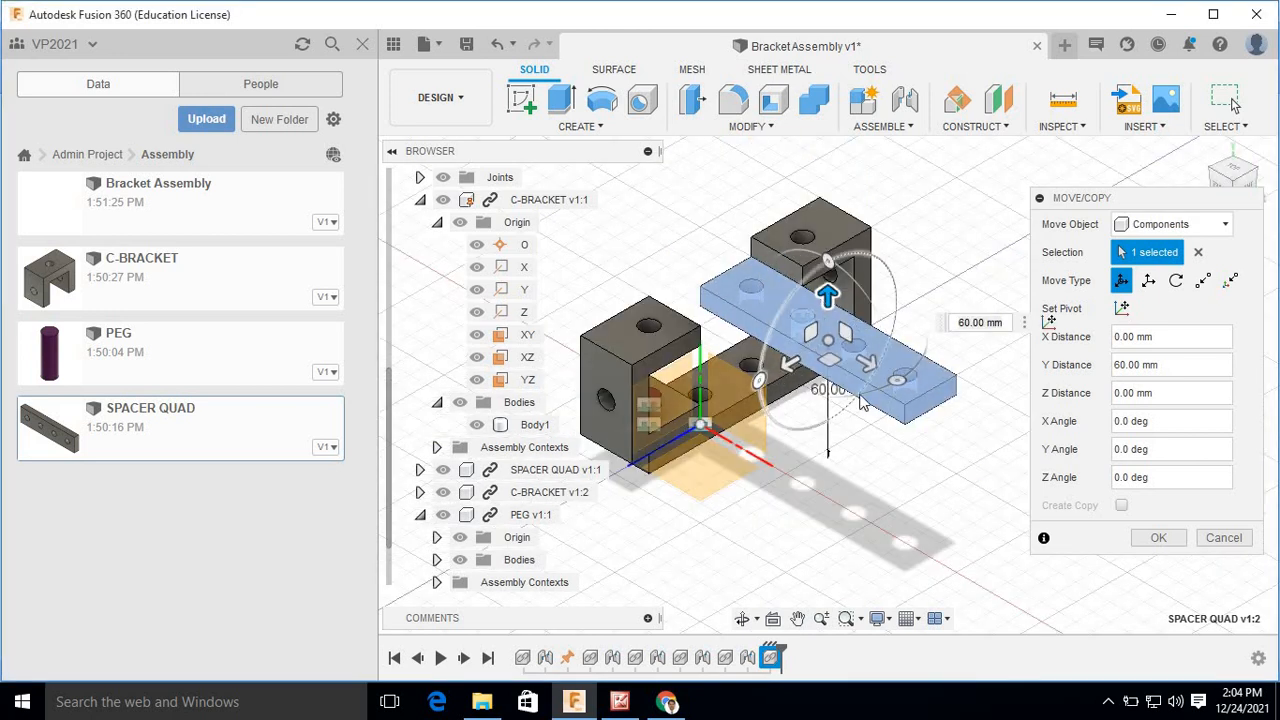
drag(897, 381, 957, 220)
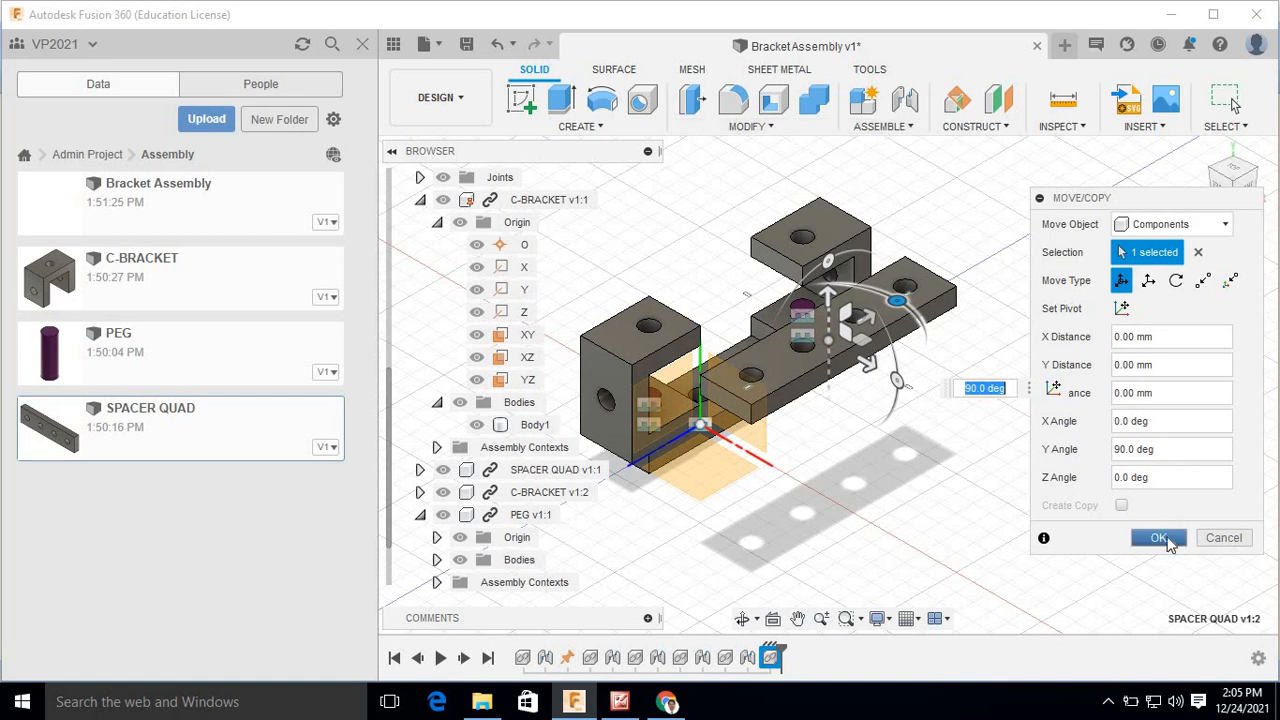
click(1160, 538)
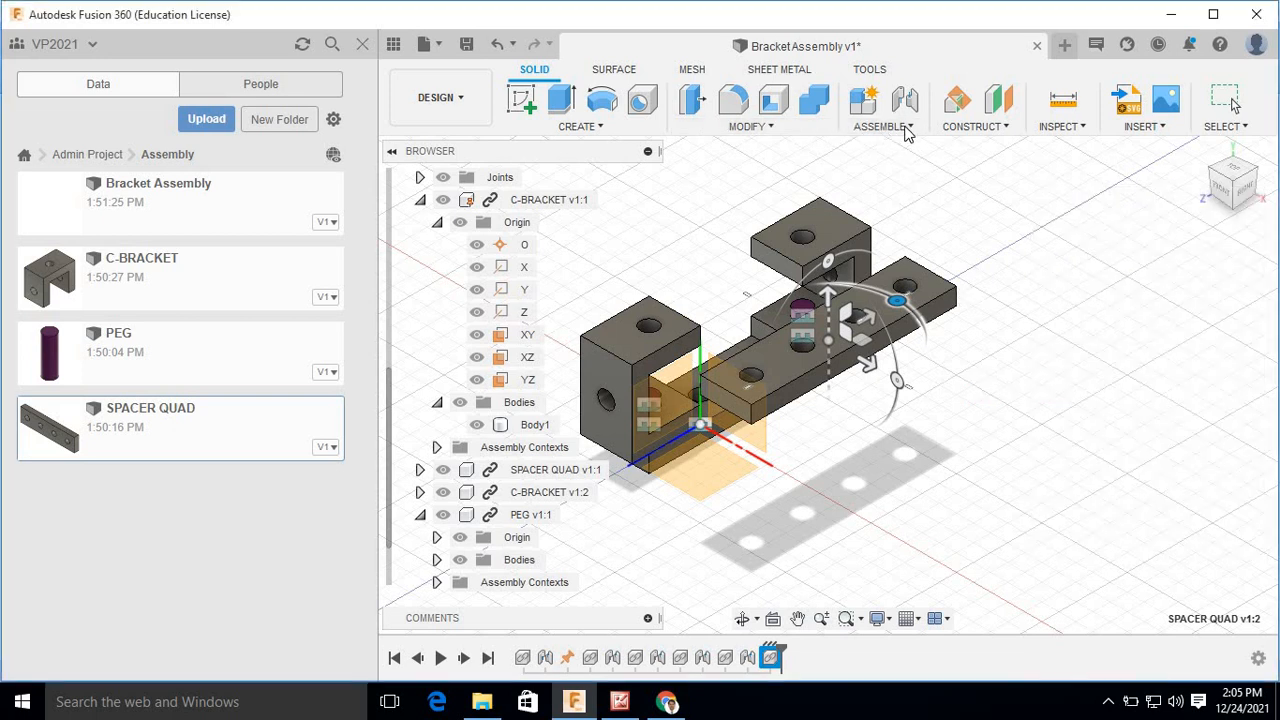
Joint the underside of the second SPACER QUAD's end hole to the grounded C-BRACKET's upper hole at a 90° angle.
click(908, 128)
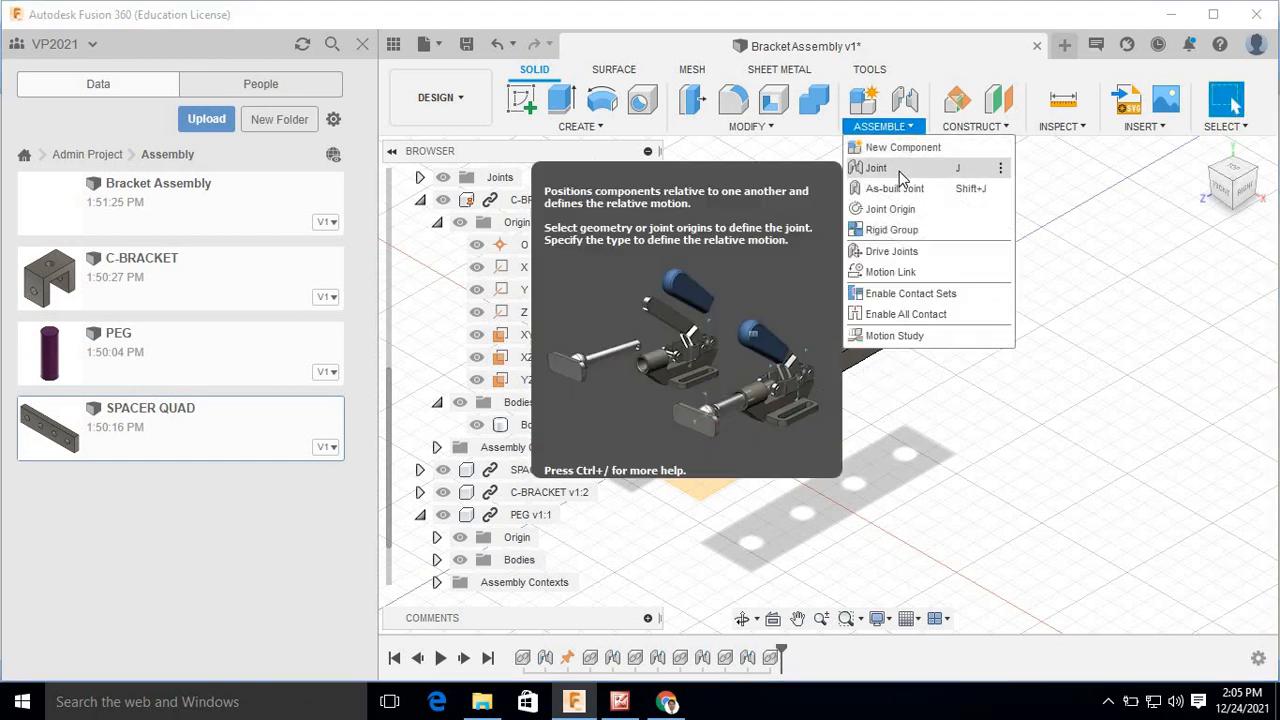
click(870, 167)
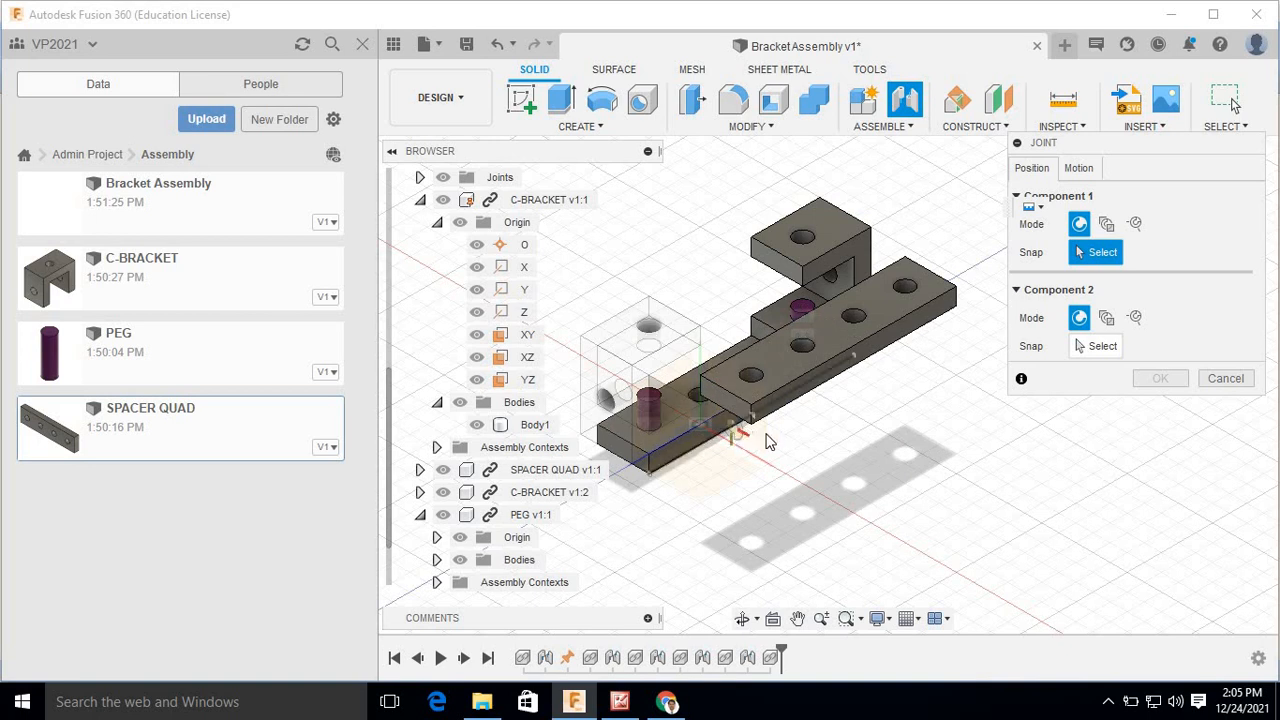
shift+middle_drag(766, 429, 757, 300)
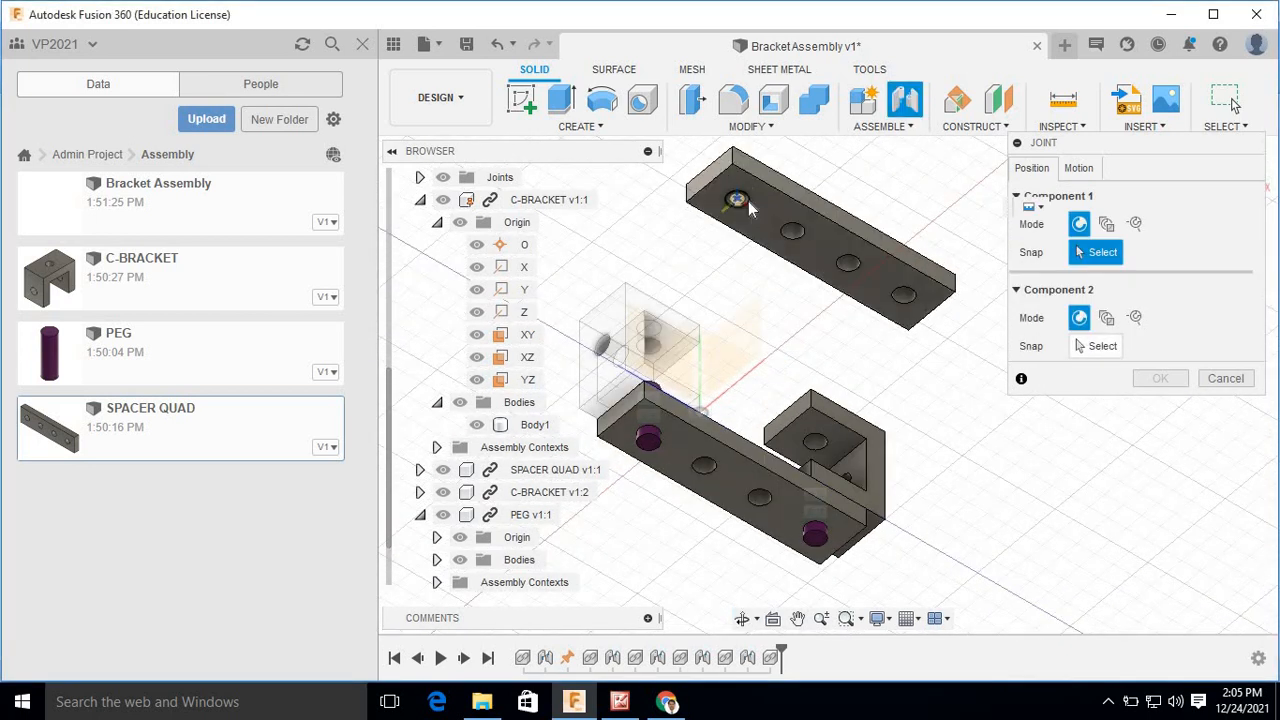
scroll(751, 200, up, 6)
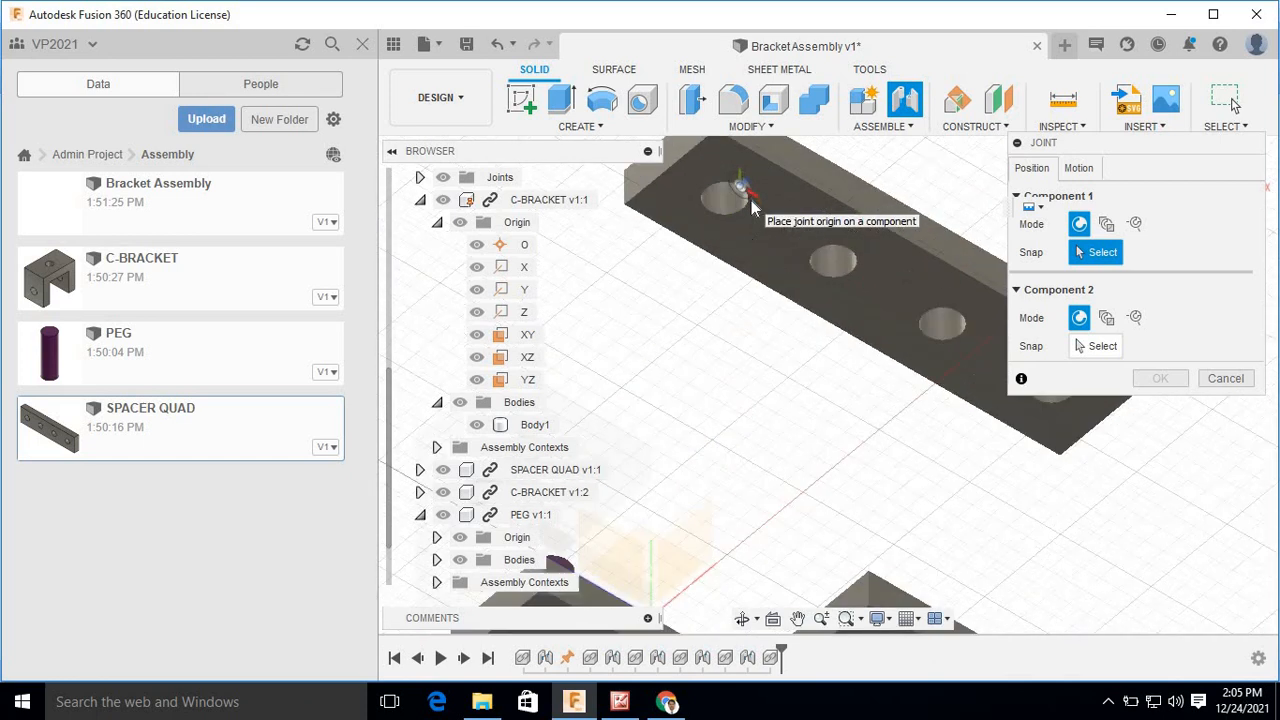
click(743, 211)
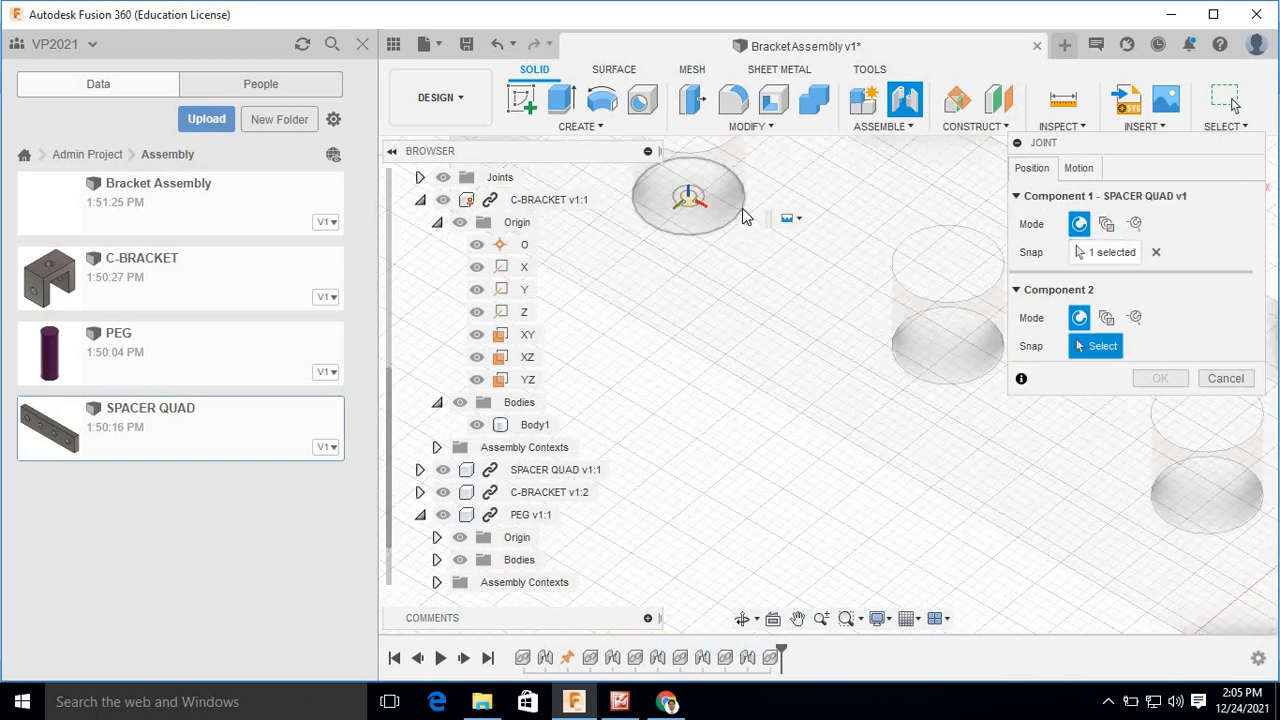
scroll(765, 320, down, 6)
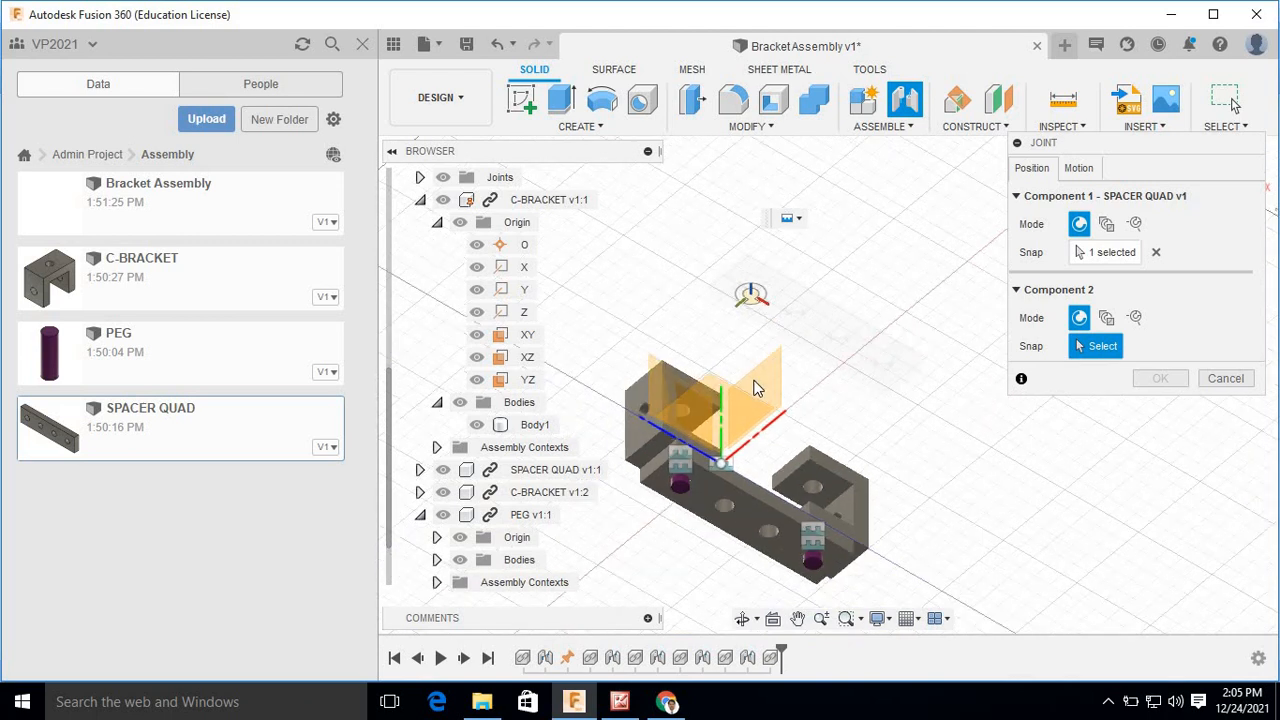
click(743, 392)
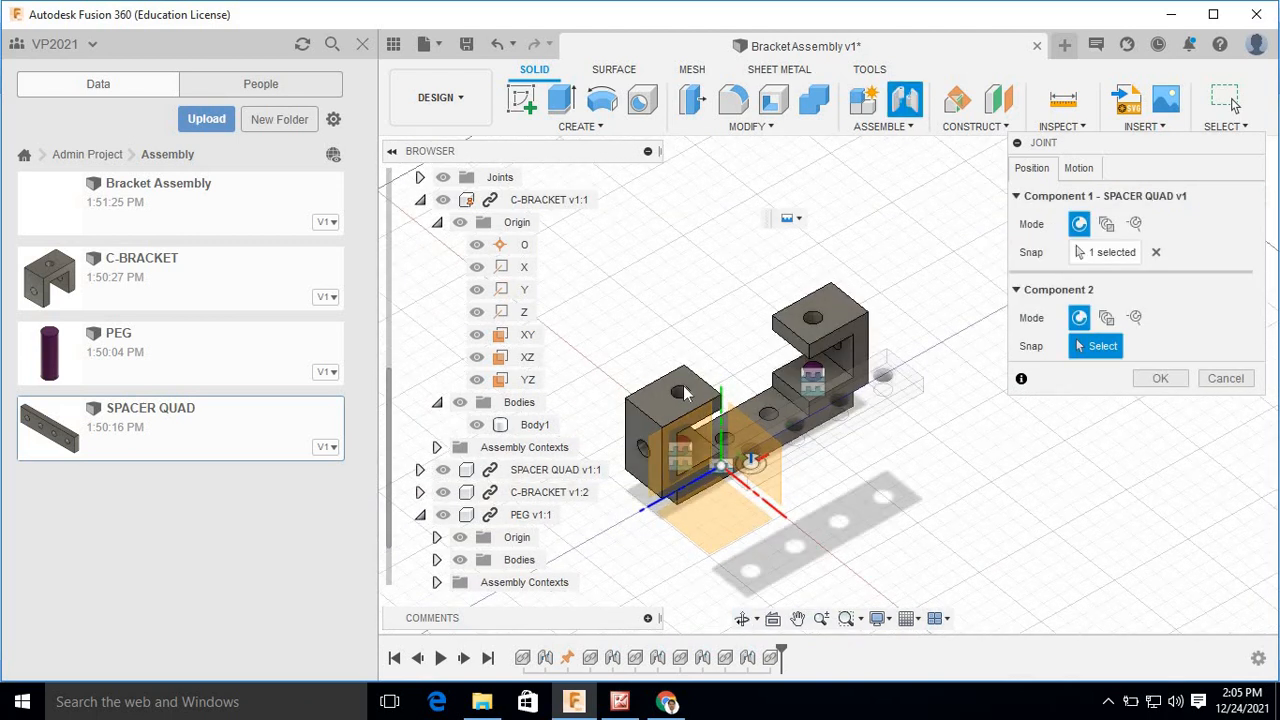
scroll(682, 386, up, 8)
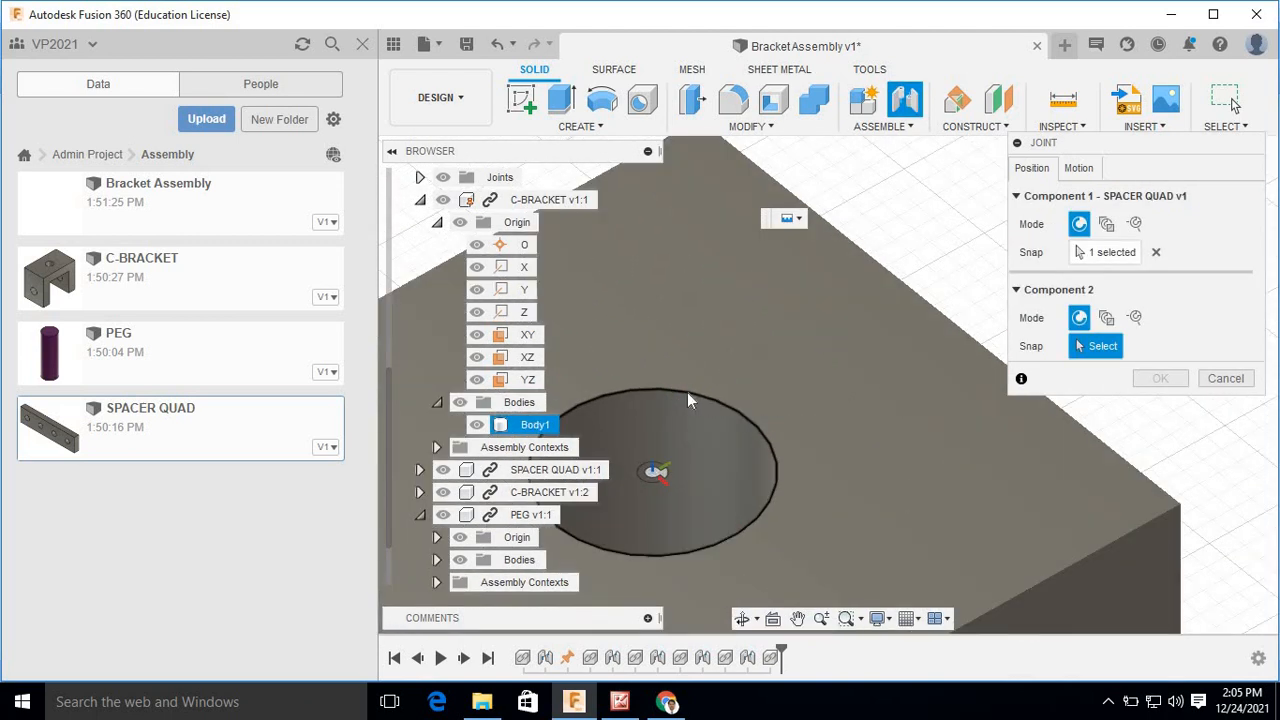
click(689, 392)
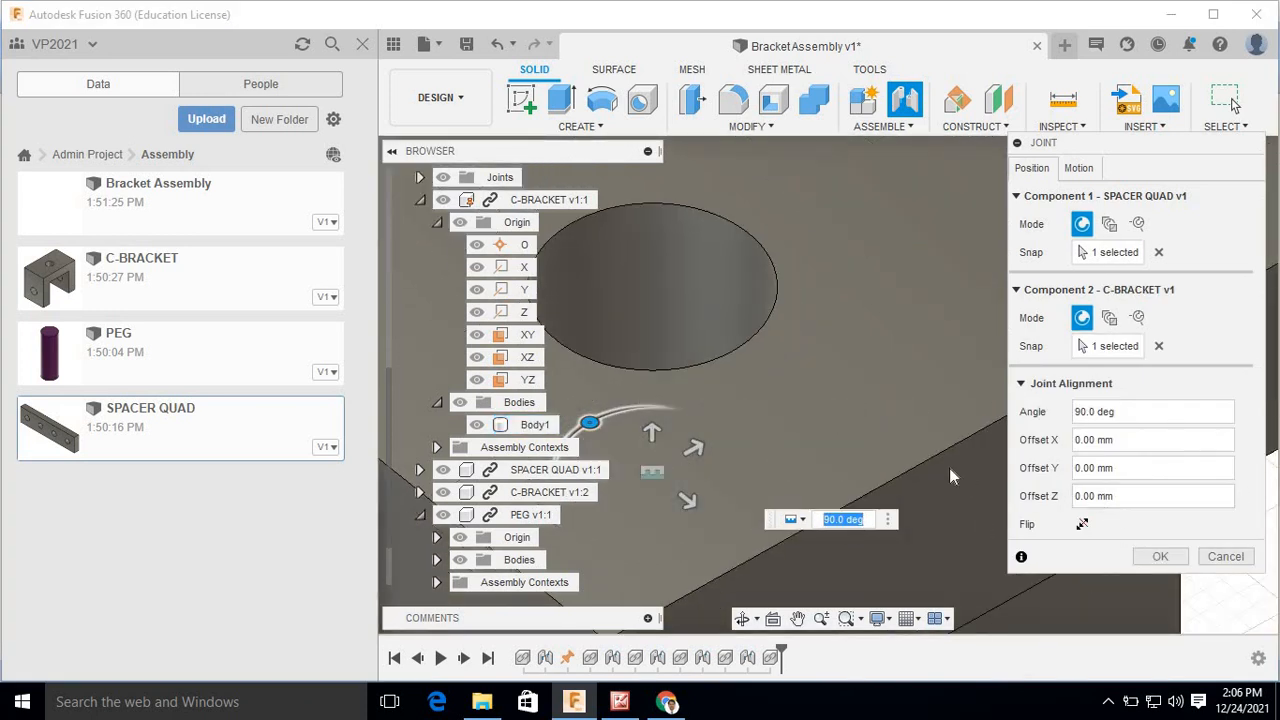
scroll(949, 468, down, 5)
click(1160, 557)
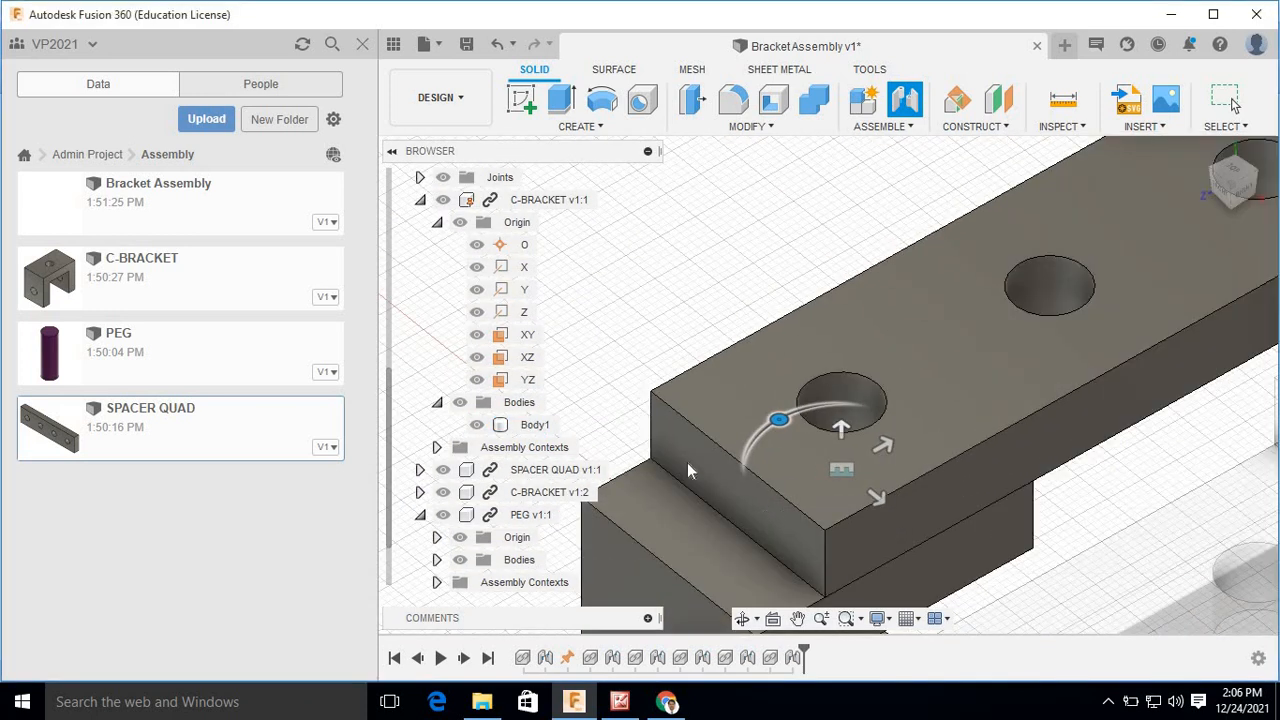
Insert two more PEGs into the current design, moving the second of them -140 mm along Z.
scroll(636, 454, up, 3)
scroll(636, 454, down, 5)
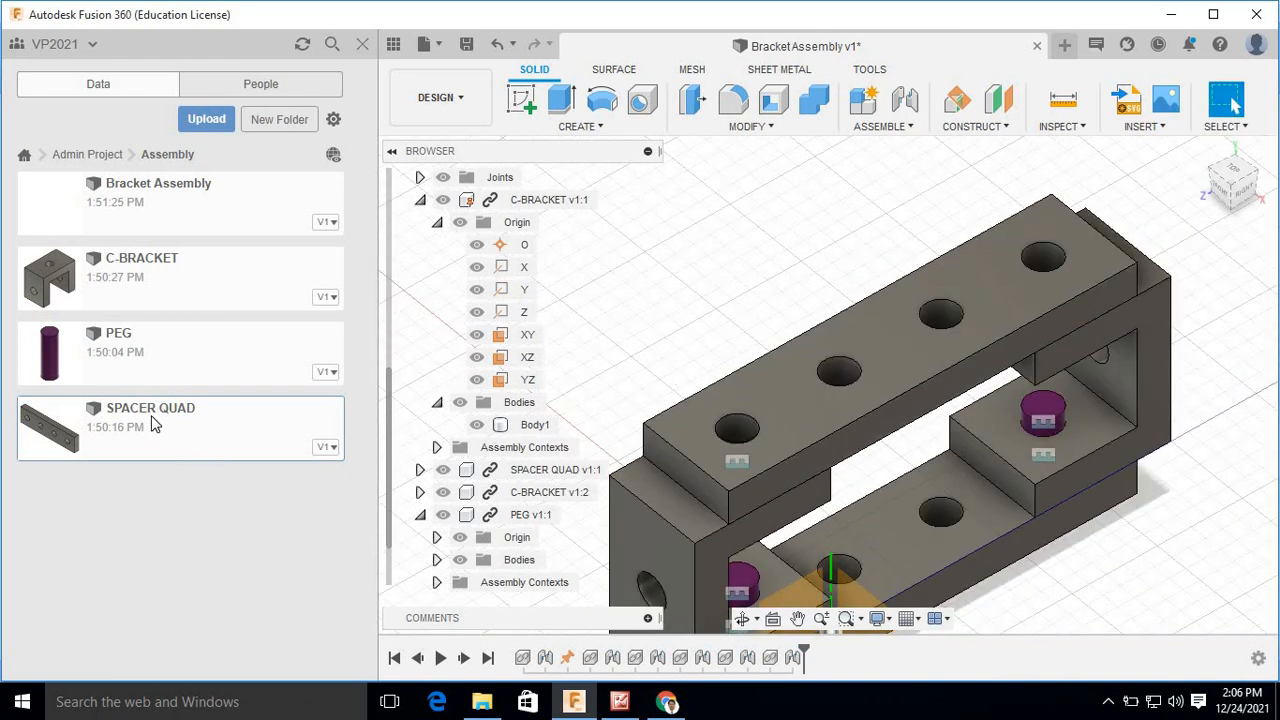
right_click(150, 352)
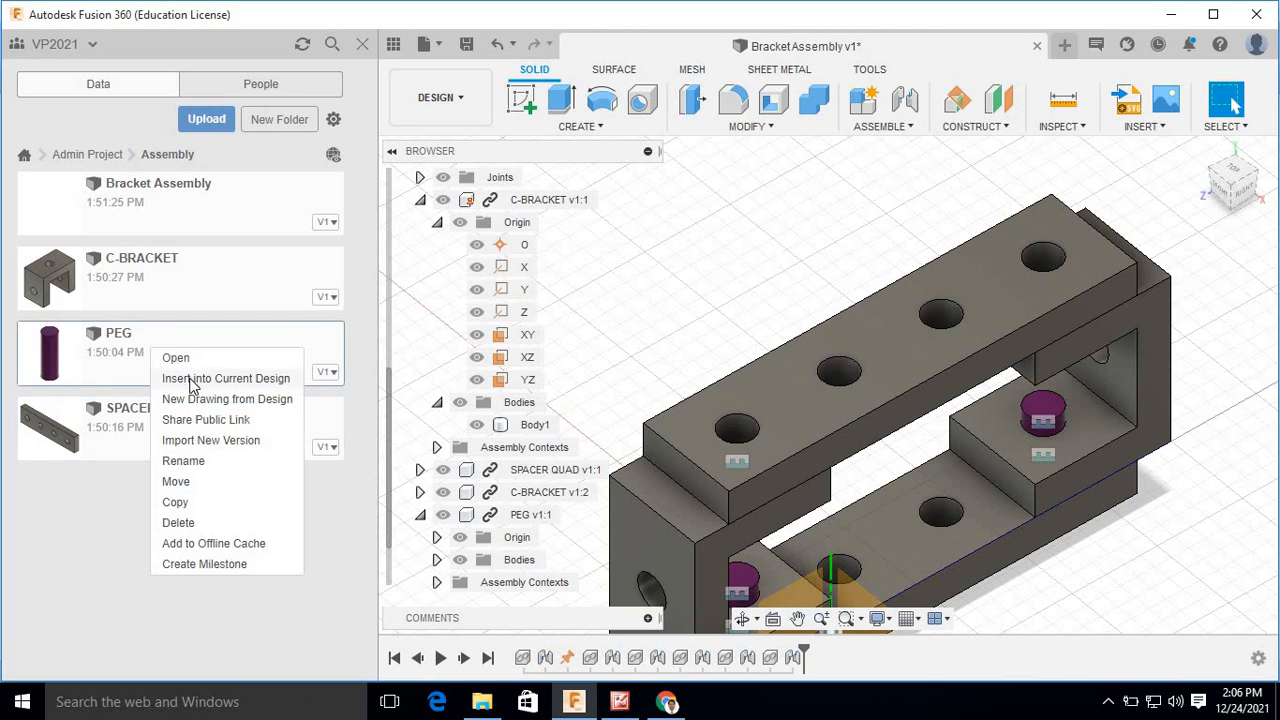
click(190, 380)
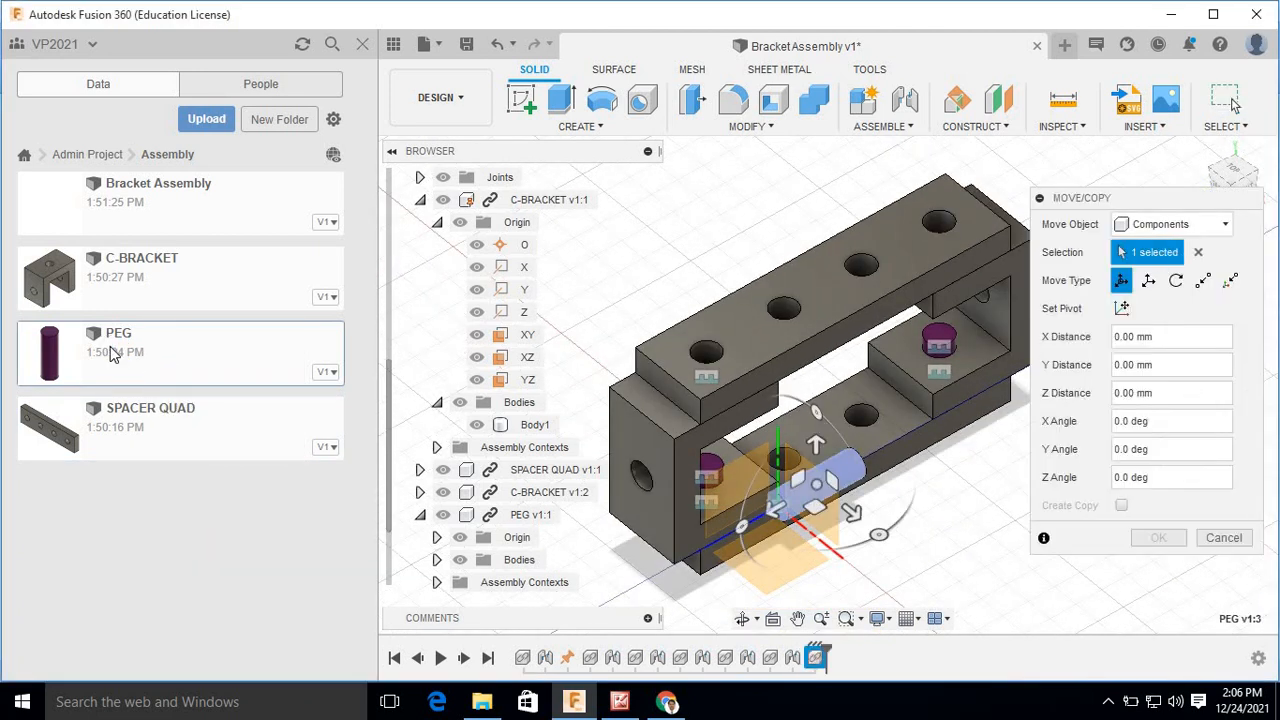
right_click(112, 352)
click(140, 379)
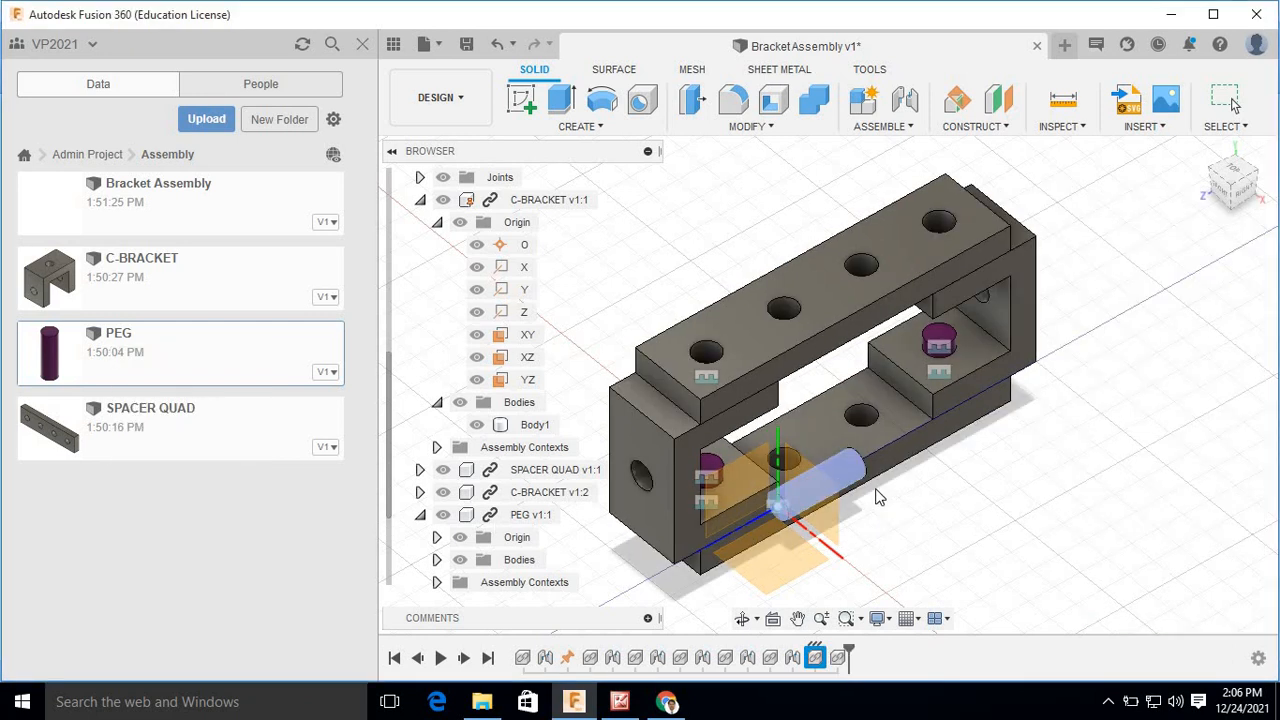
key(m)
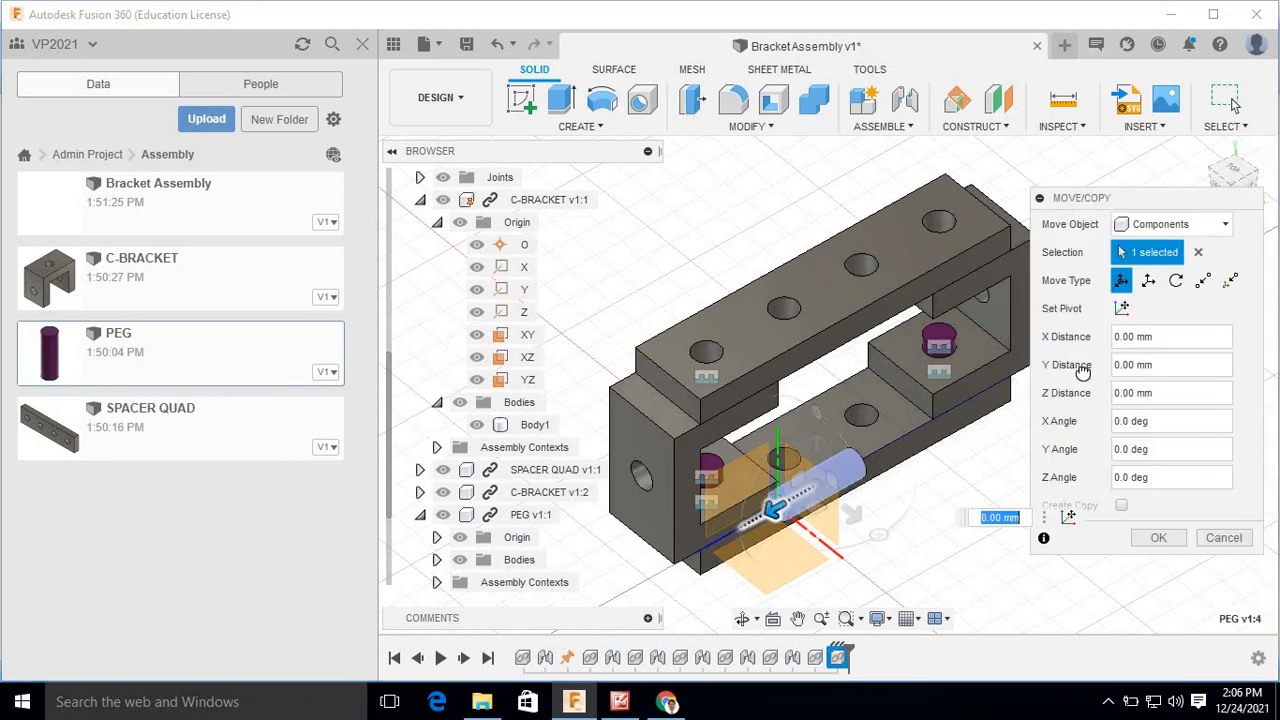
text(-120)
drag(1097, 364, 1156, 360)
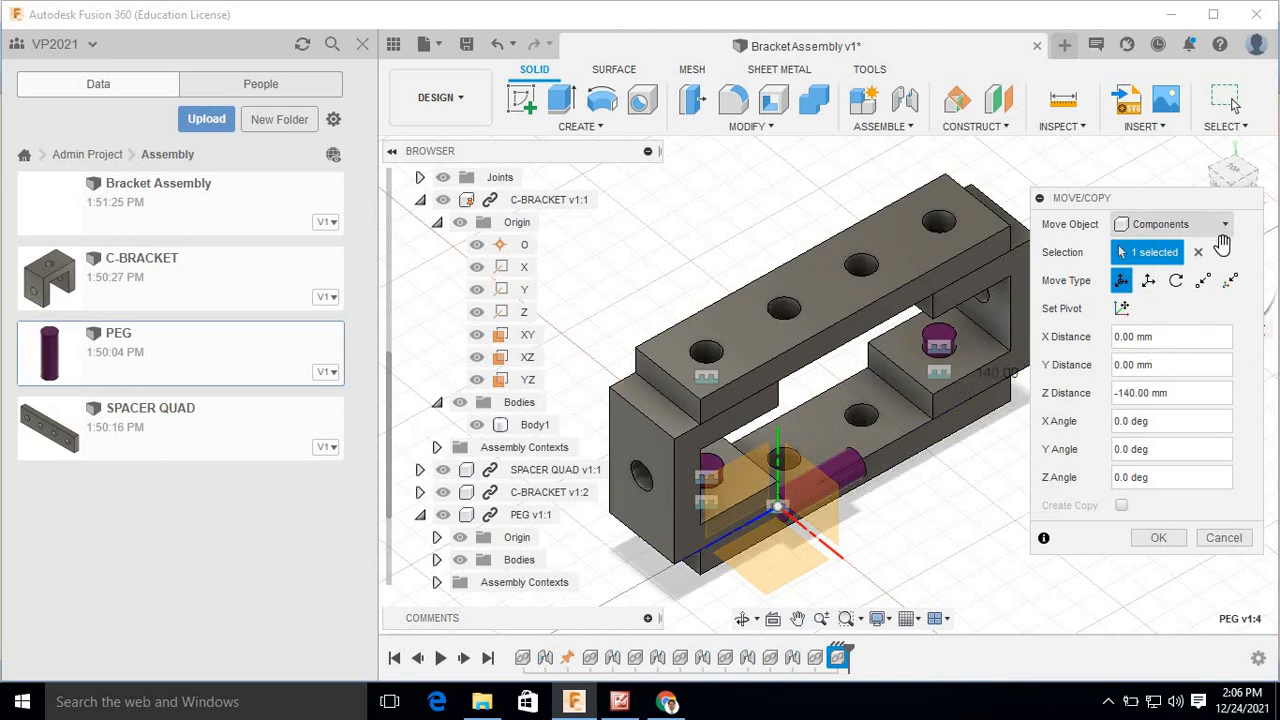
click(1163, 540)
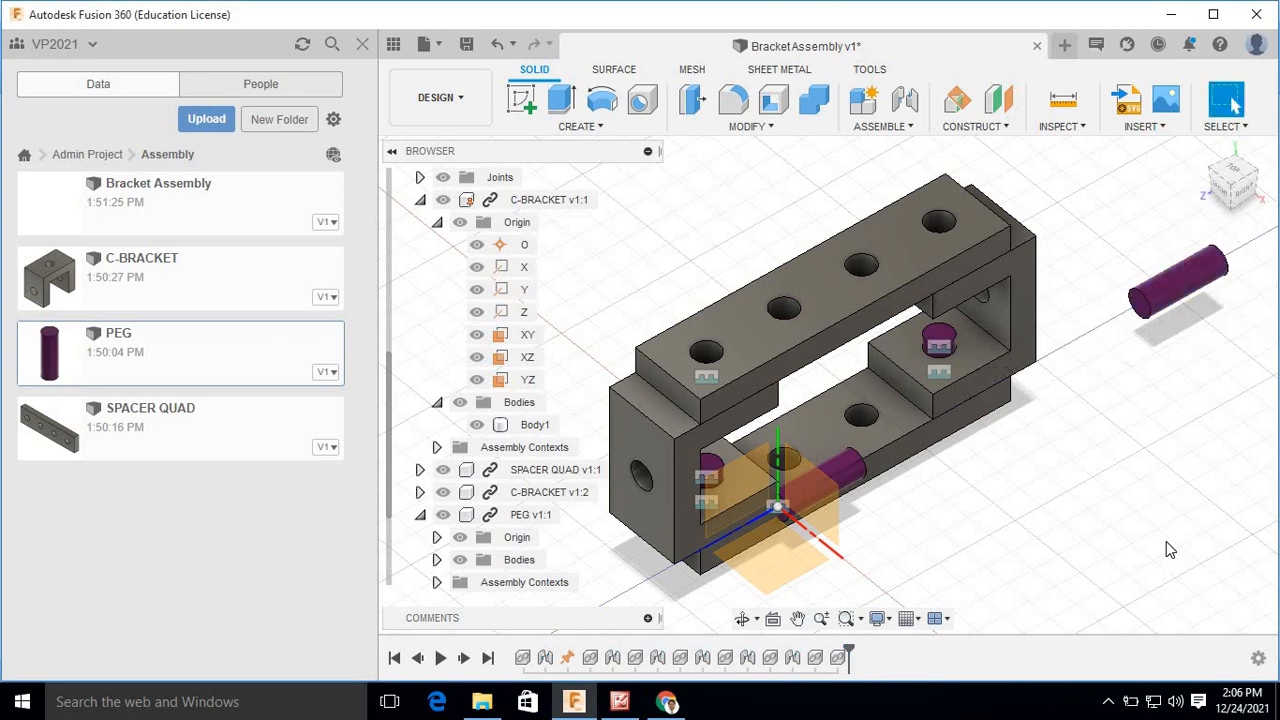
Joint the end of the PEG at the origin to the upper SPACER QUAD's end hole above the grounded C-BRACKET, angle -90°, Z offset 5 mm.
click(886, 128)
click(862, 168)
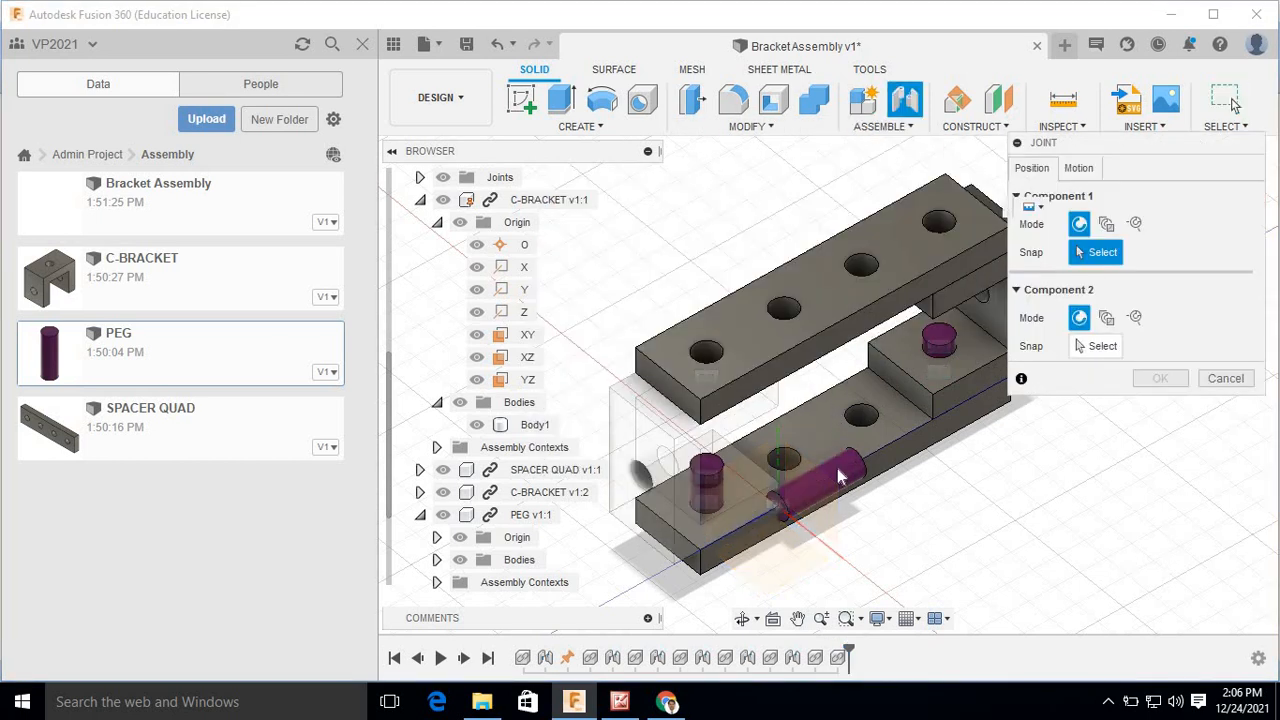
click(790, 498)
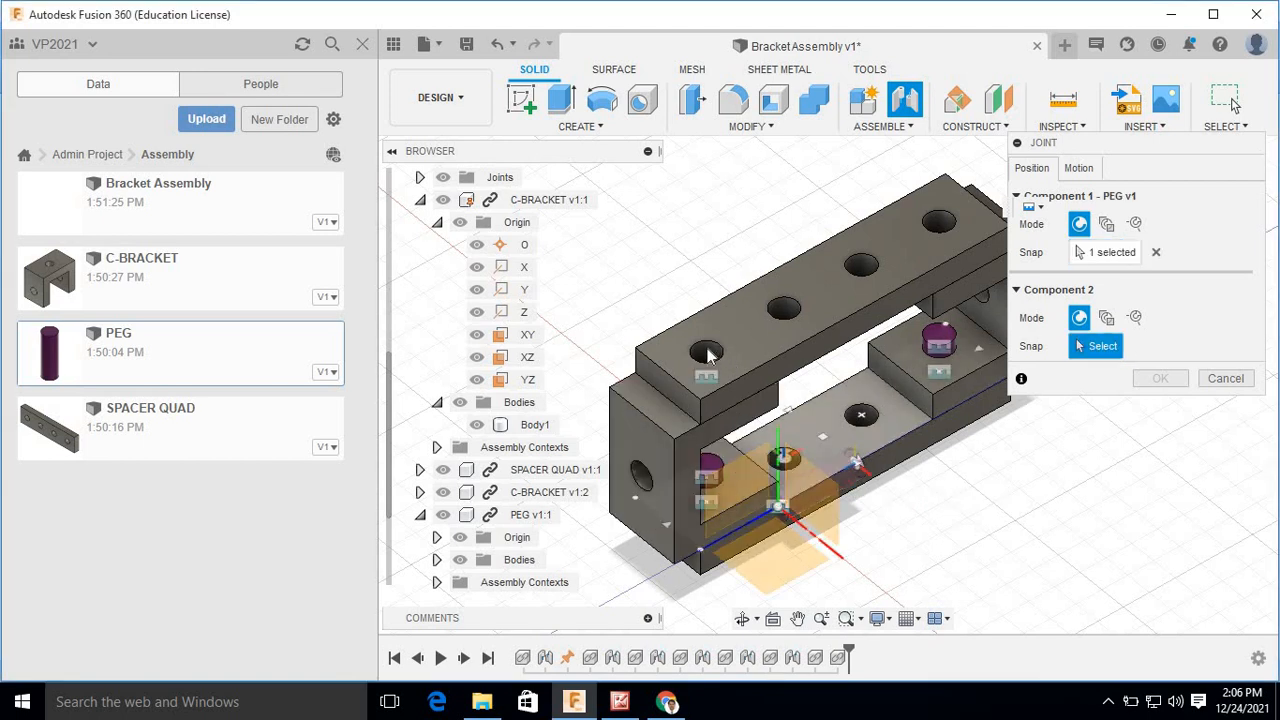
click(707, 352)
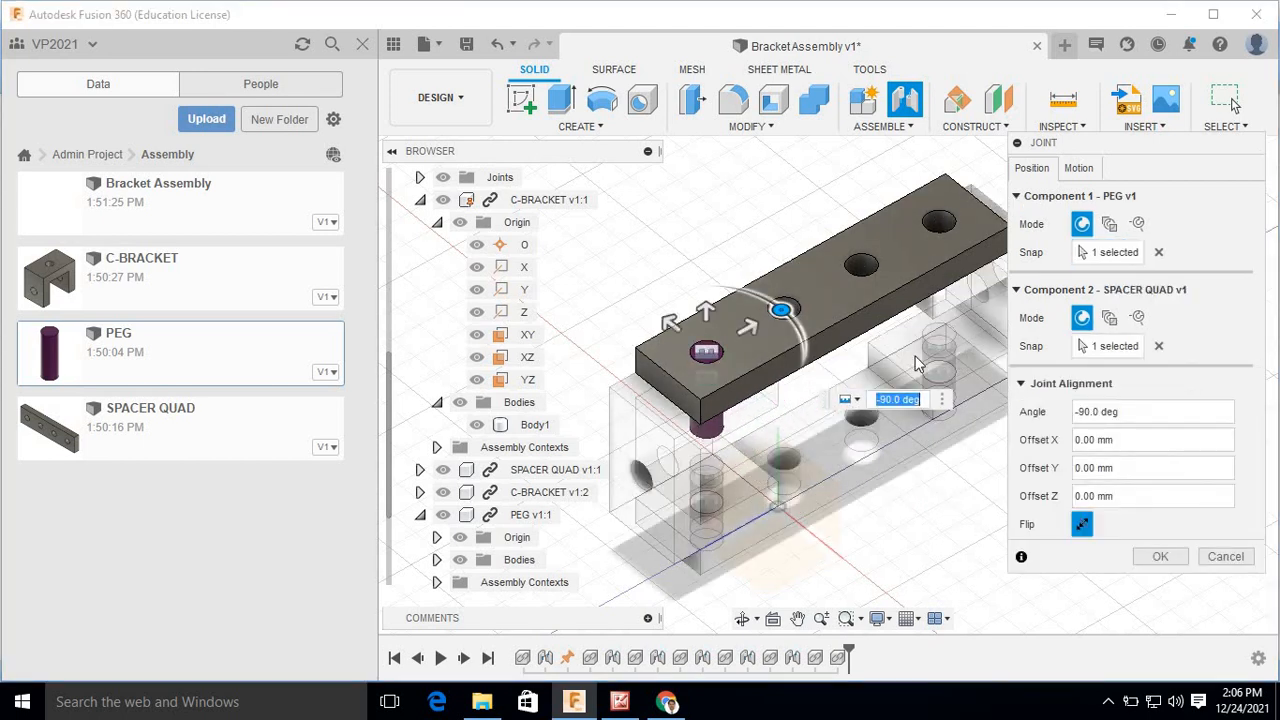
scroll(751, 357, up, 4)
middle_drag(803, 429, 708, 412)
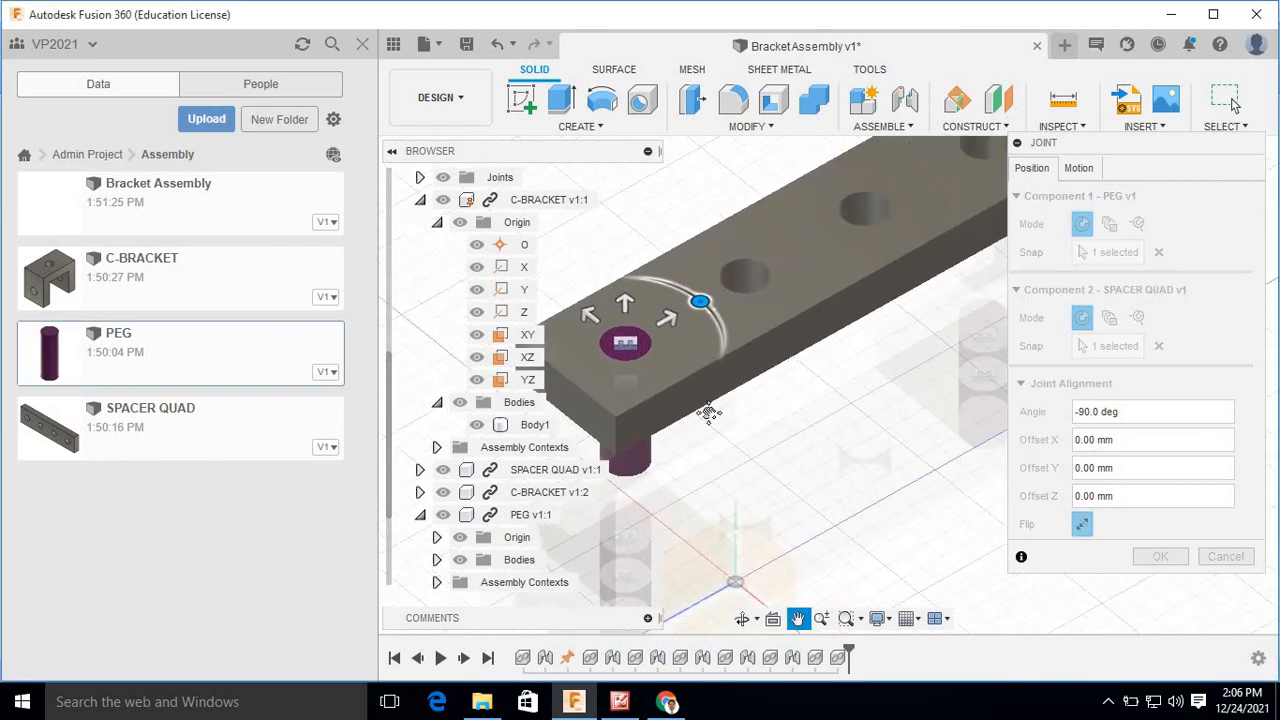
shift+middle_drag(905, 411, 662, 288)
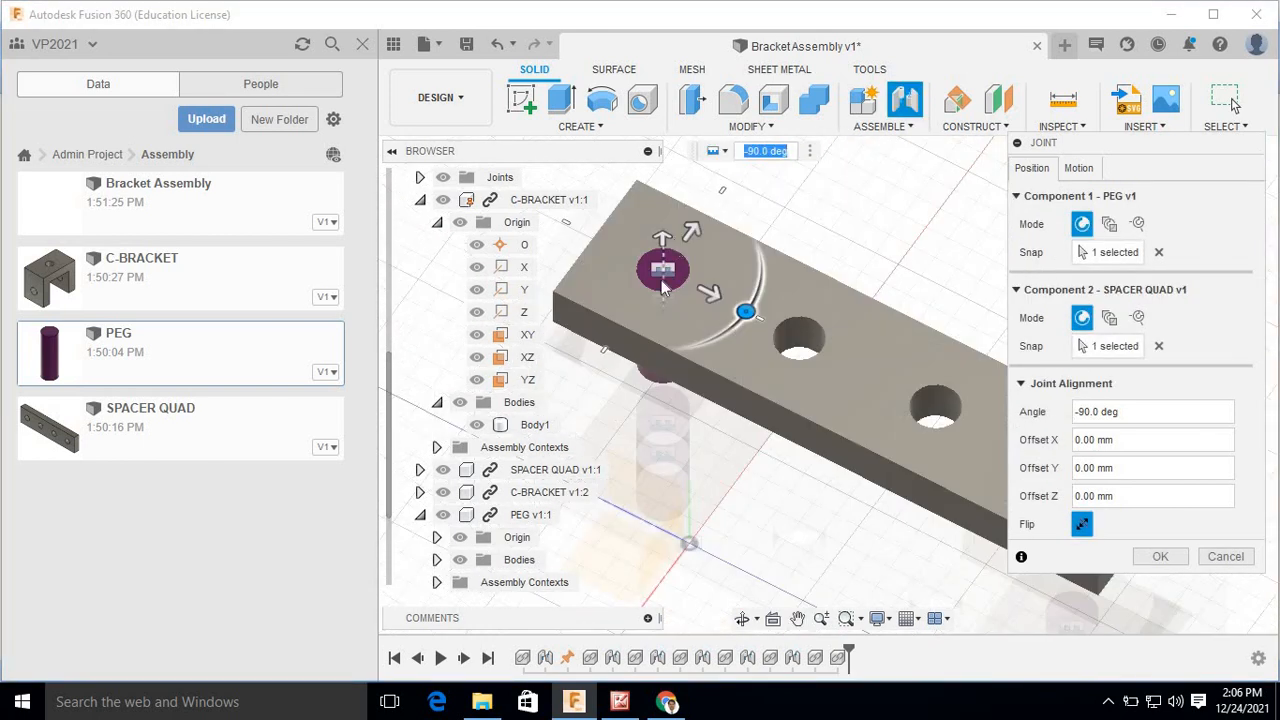
drag(662, 238, 730, 330)
shift+middle_drag(732, 353, 792, 301)
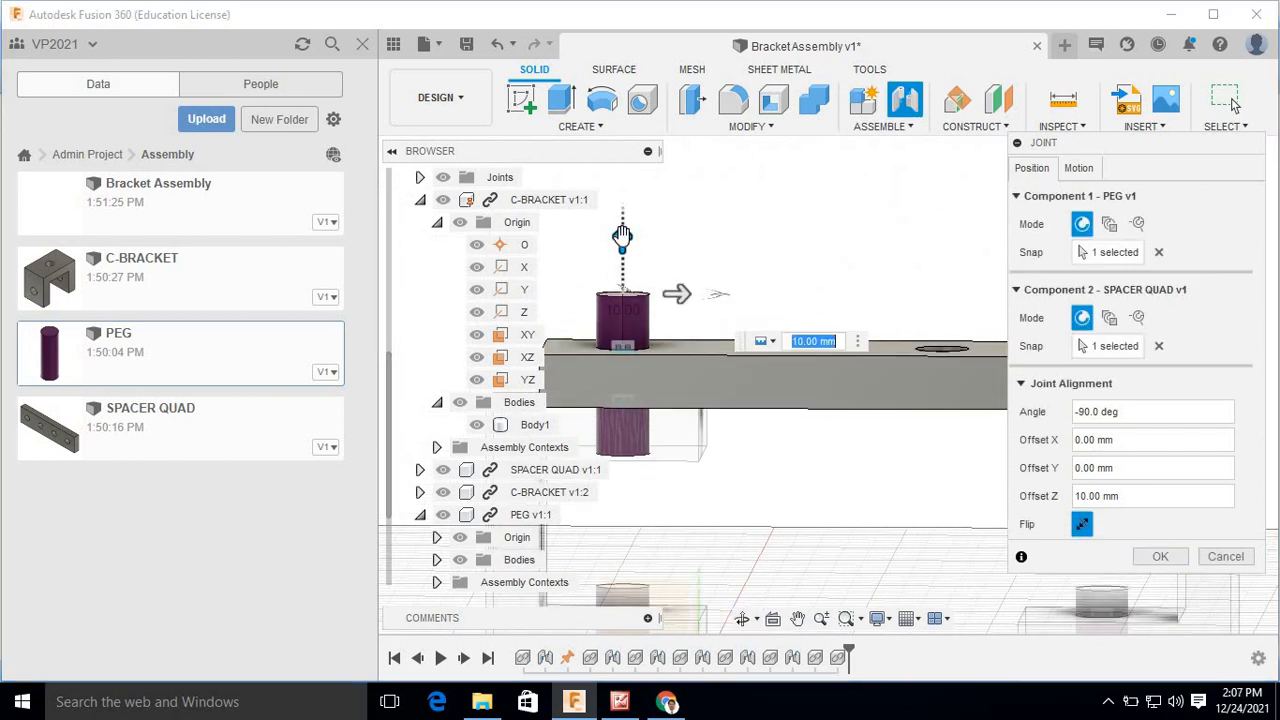
drag(622, 236, 624, 276)
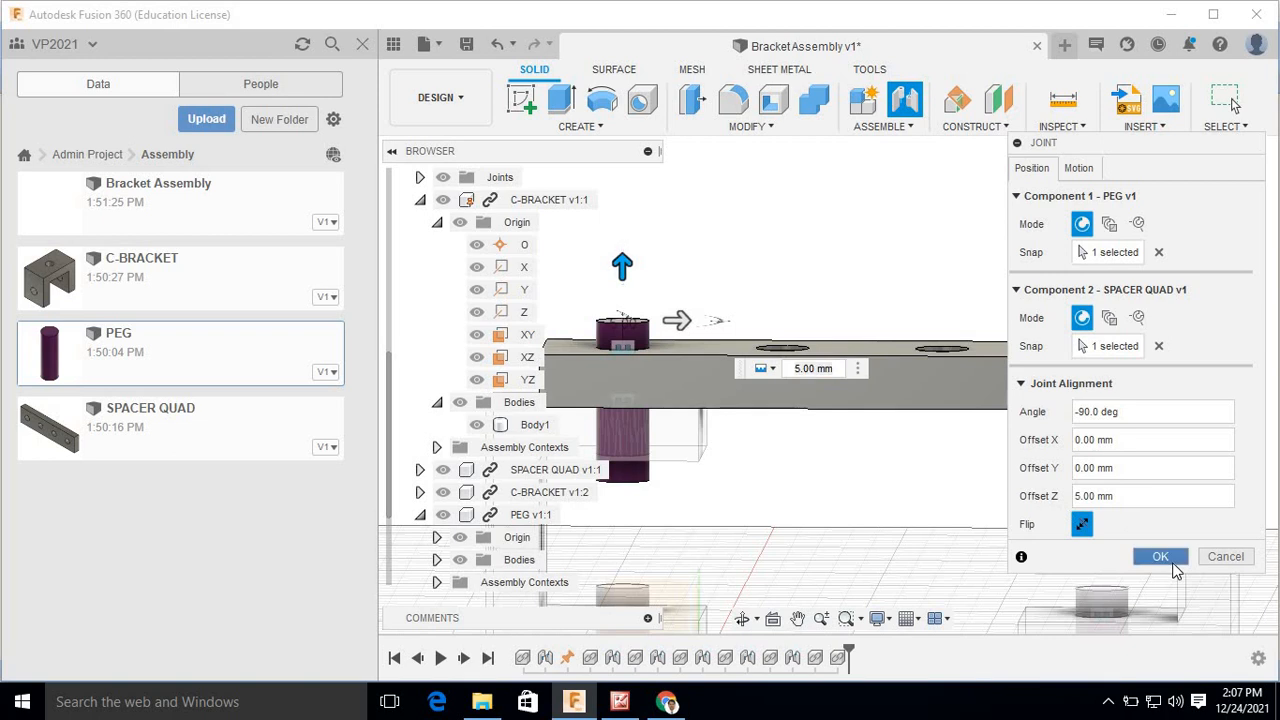
click(1175, 563)
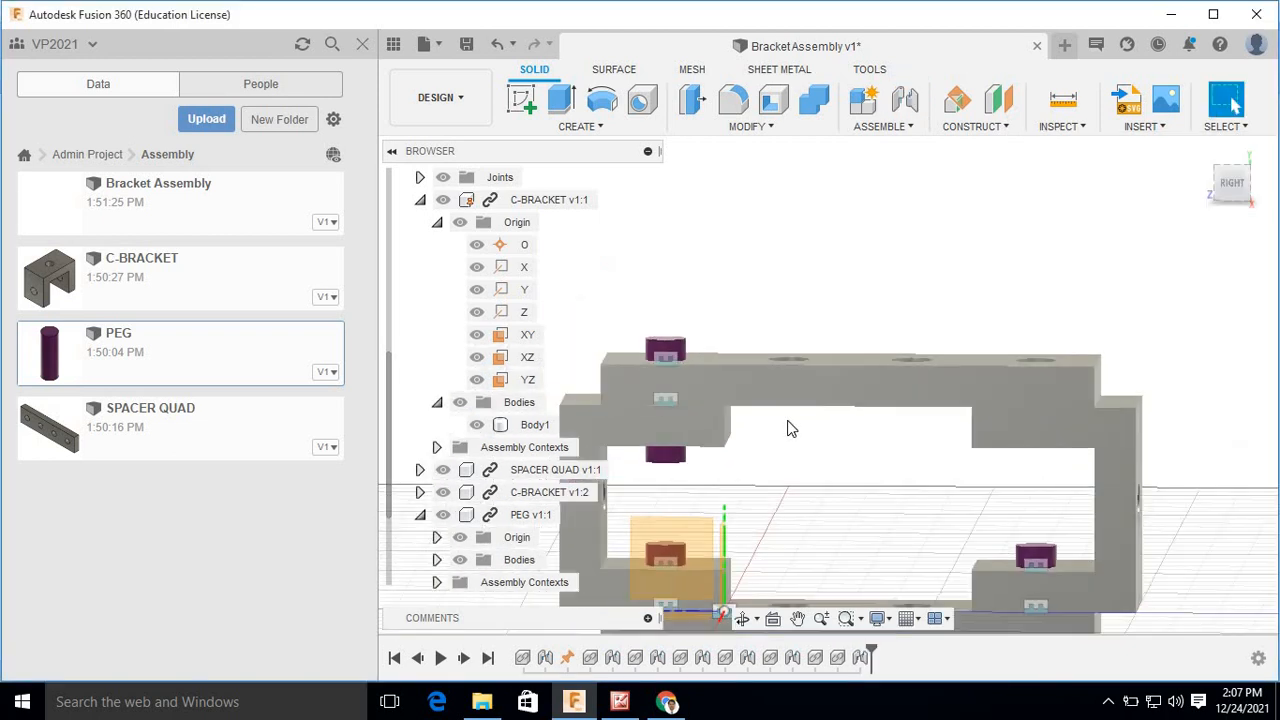
Joint the end of the remaining PEG to the upper SPACER QUAD's other end hole, angle -90°, Z offset -10 mm.
scroll(810, 420, down, 2)
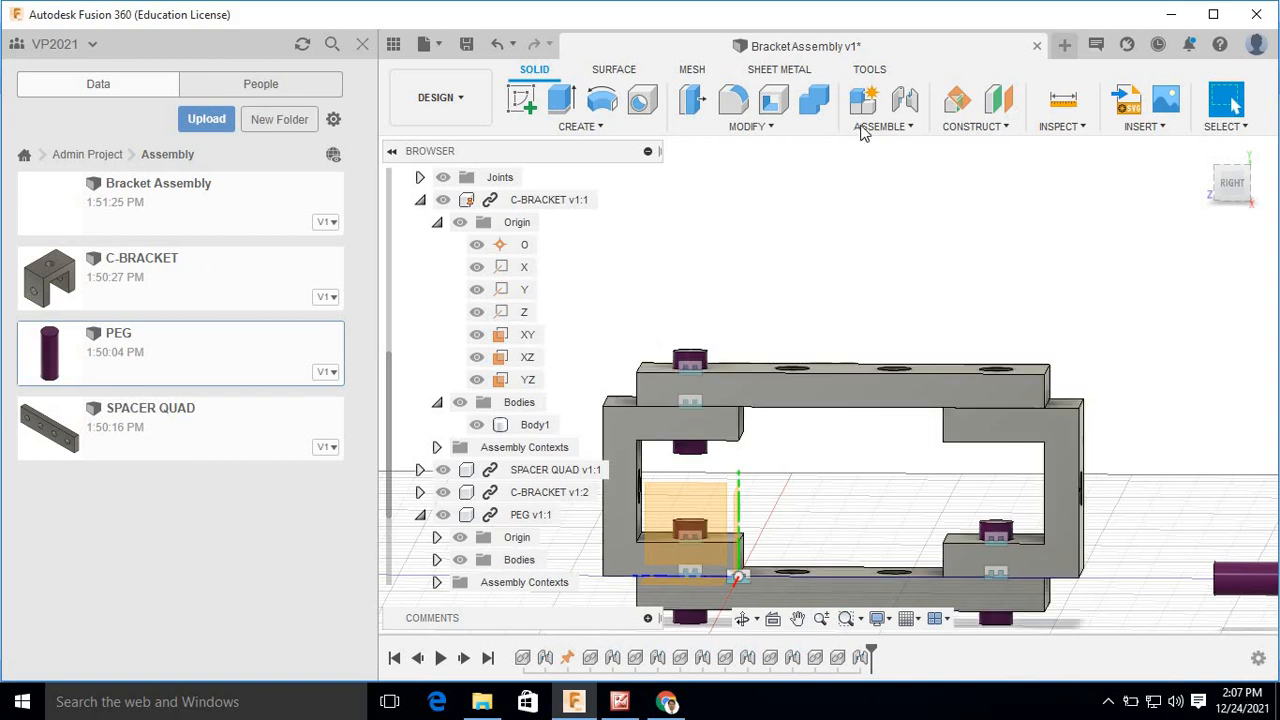
key(j)
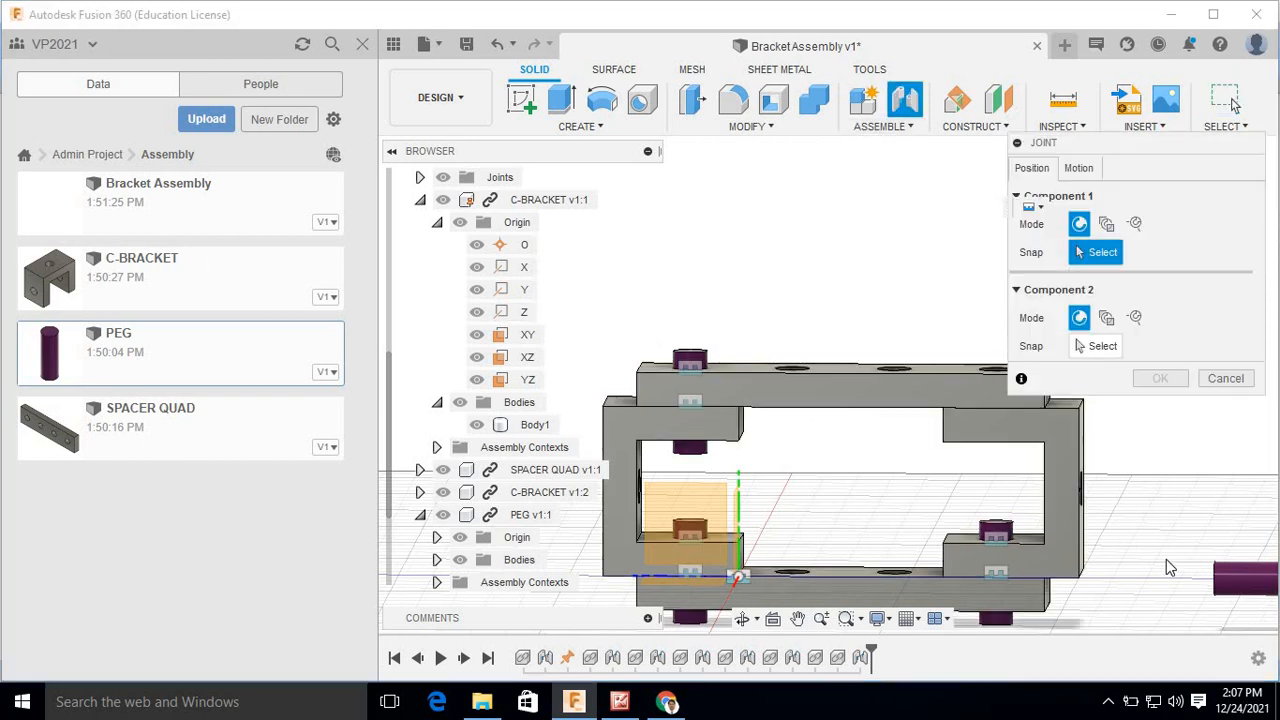
click(1256, 592)
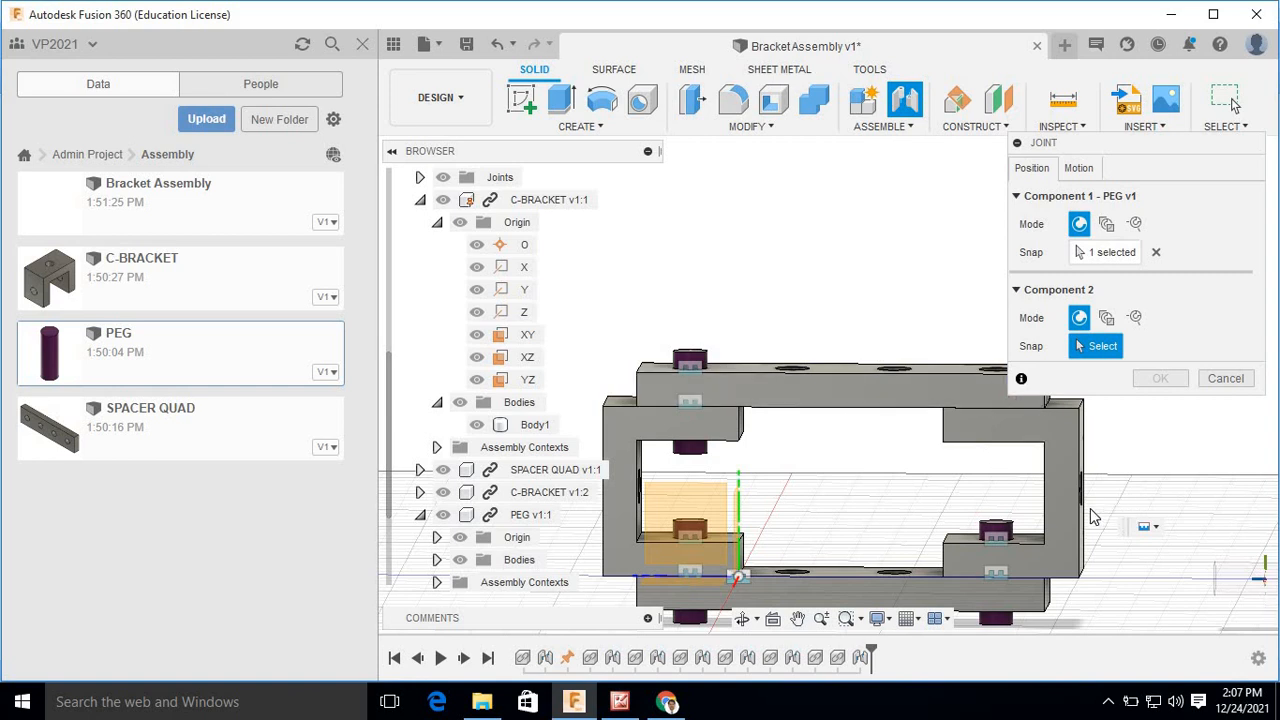
scroll(1110, 515, up, 5)
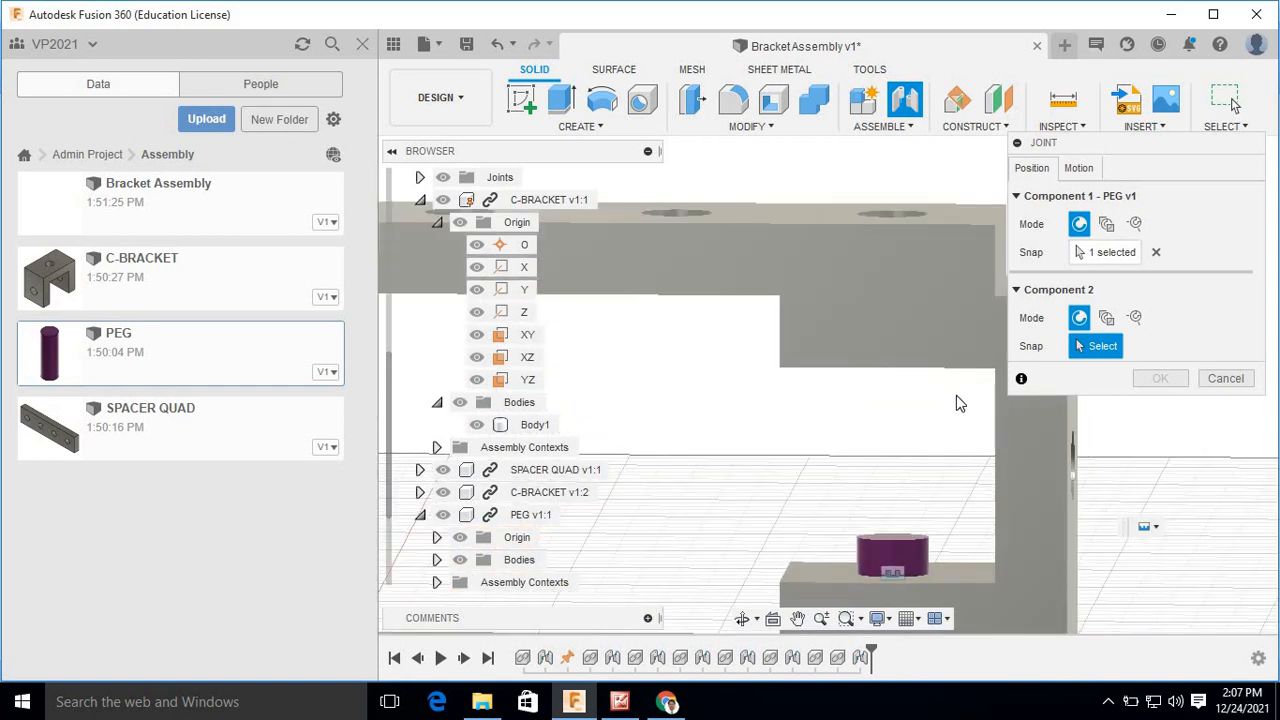
shift+middle_drag(956, 395, 935, 180)
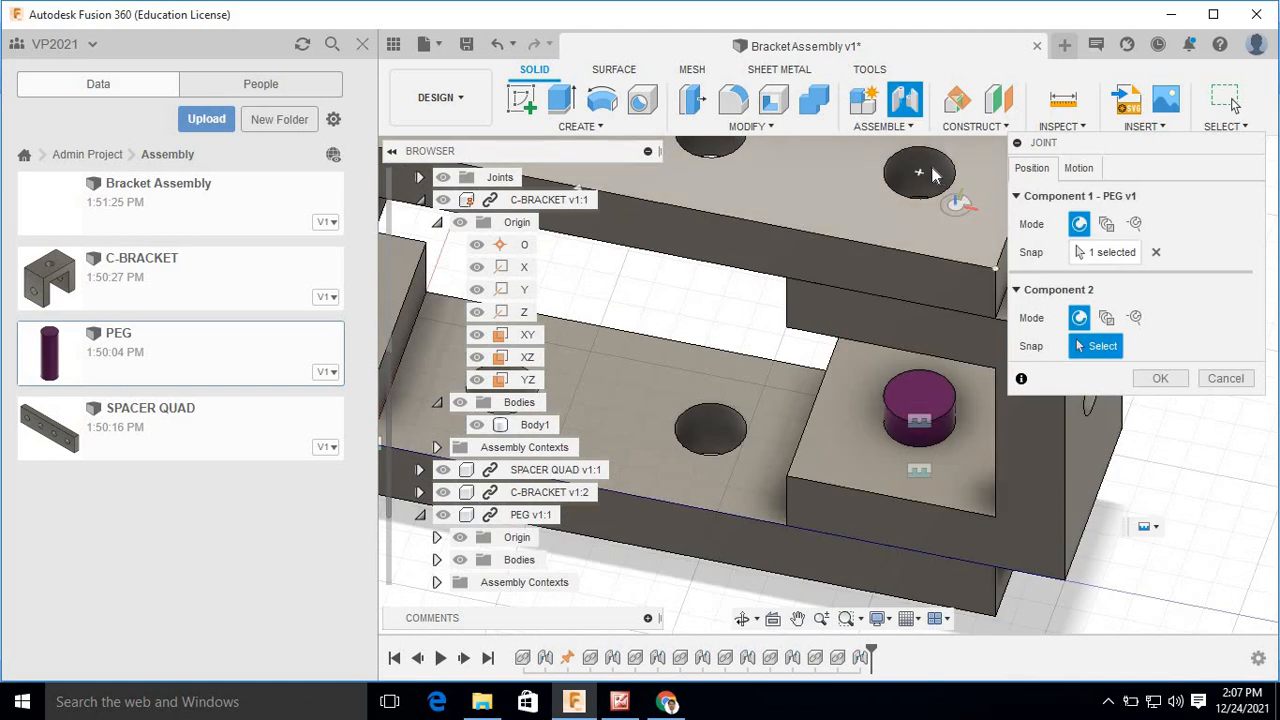
click(928, 176)
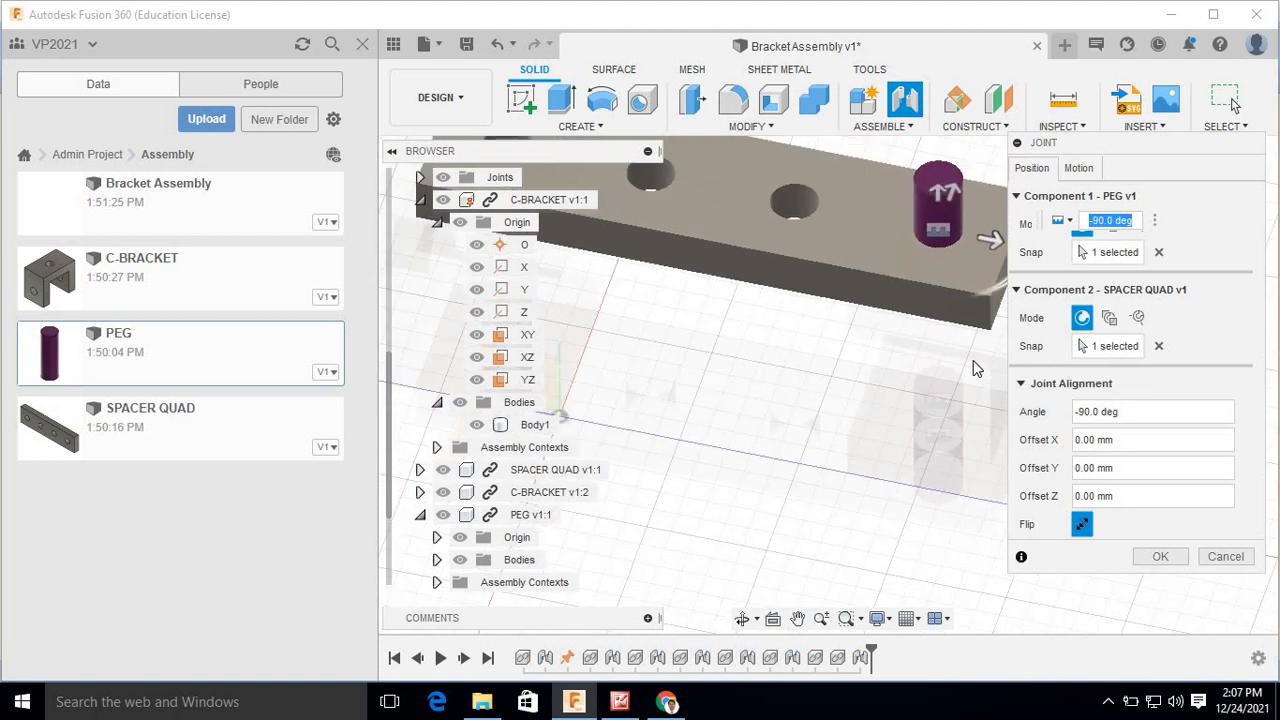
shift+middle_drag(982, 365, 905, 208)
drag(908, 210, 907, 262)
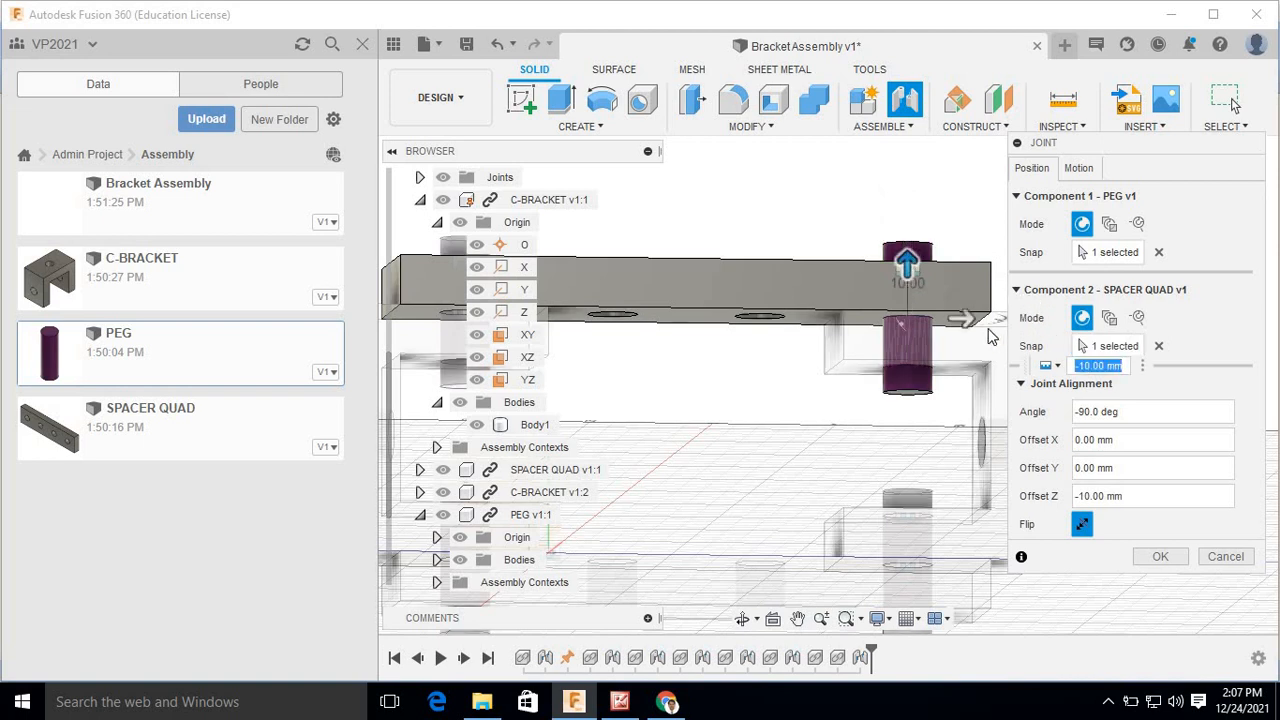
click(1160, 556)
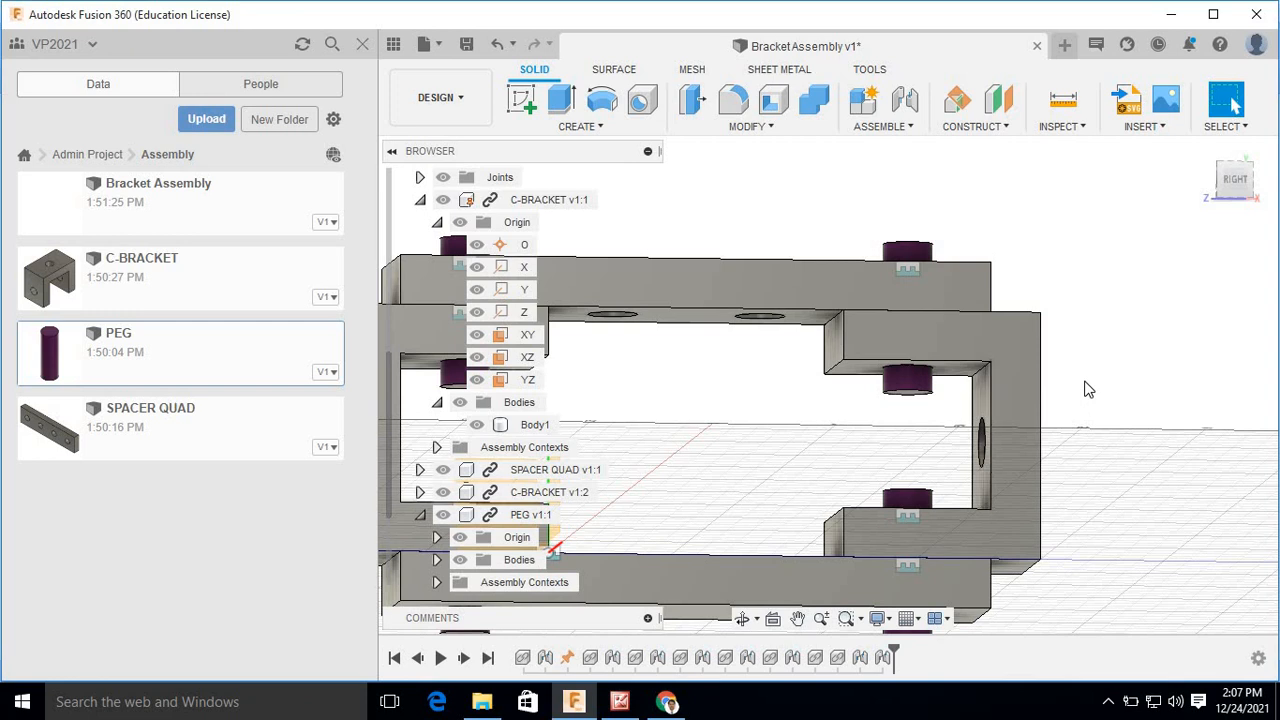
Hide the data panel and create a new drawing of the full assembly from scratch, using ISO, mm and an A3 sheet.
key(F6)
shift+middle_drag(1088, 389, 838, 402)
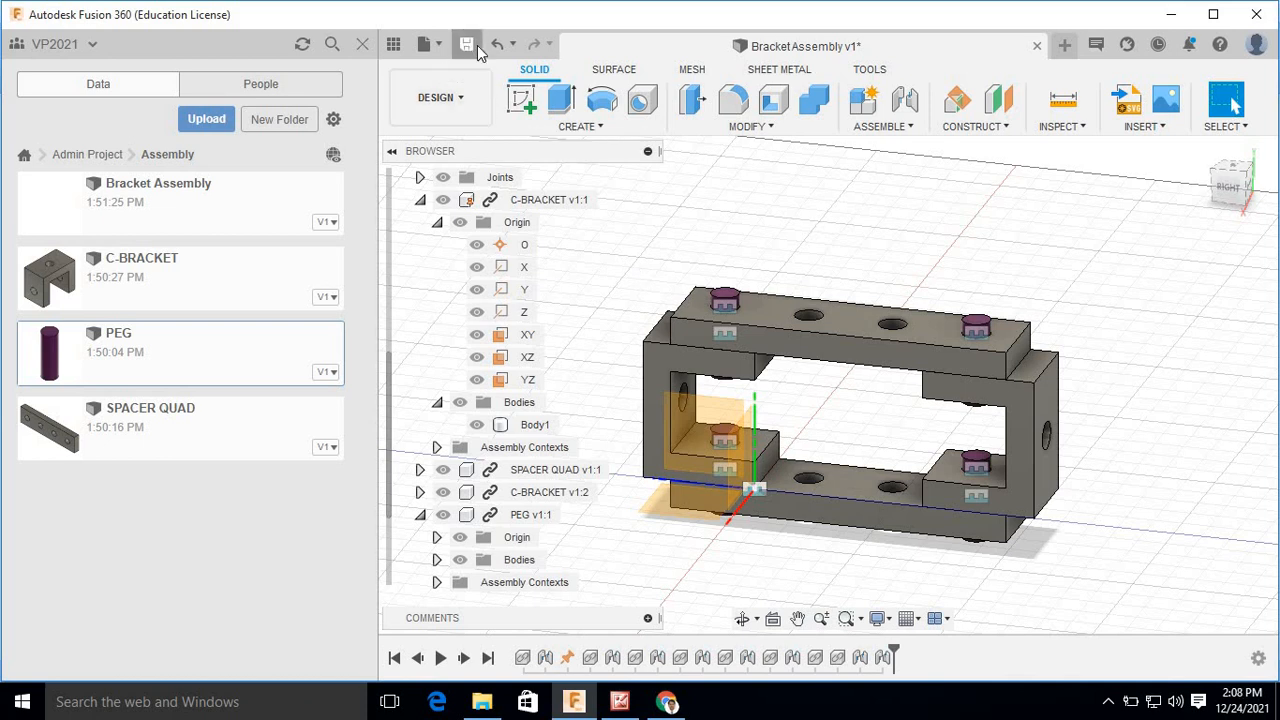
drag(379, 80, 352, 78)
click(357, 44)
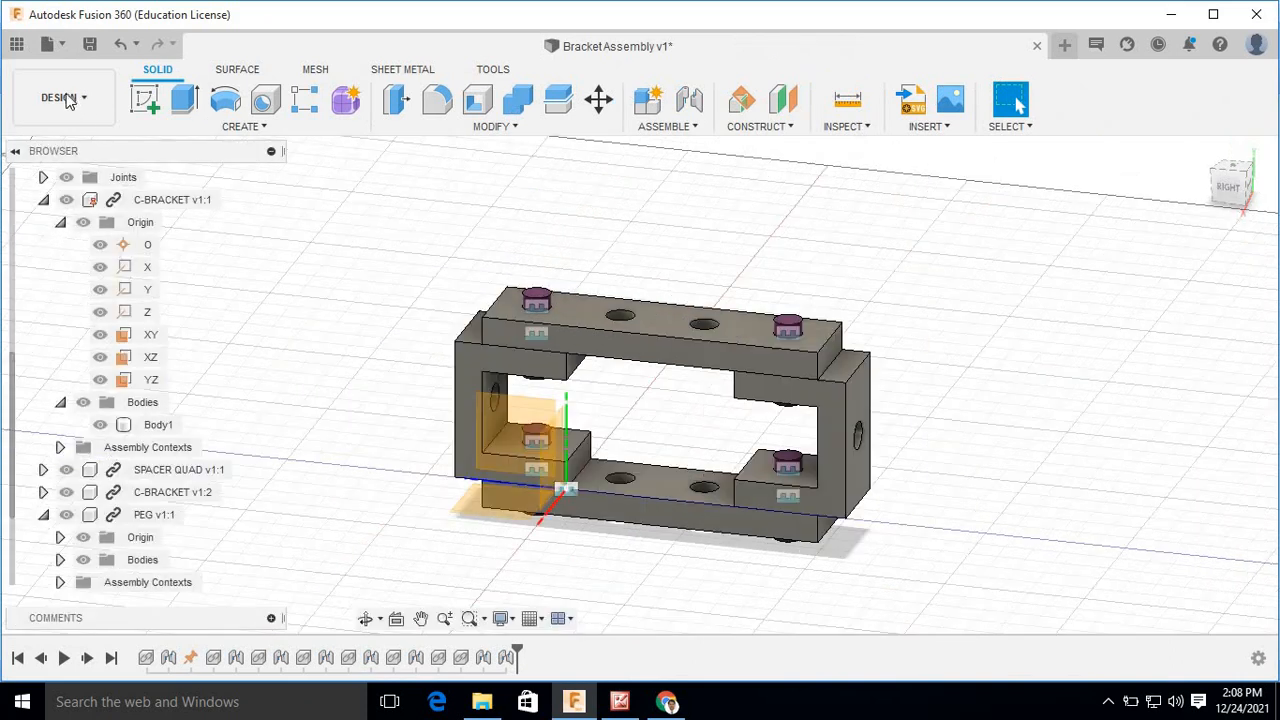
click(83, 100)
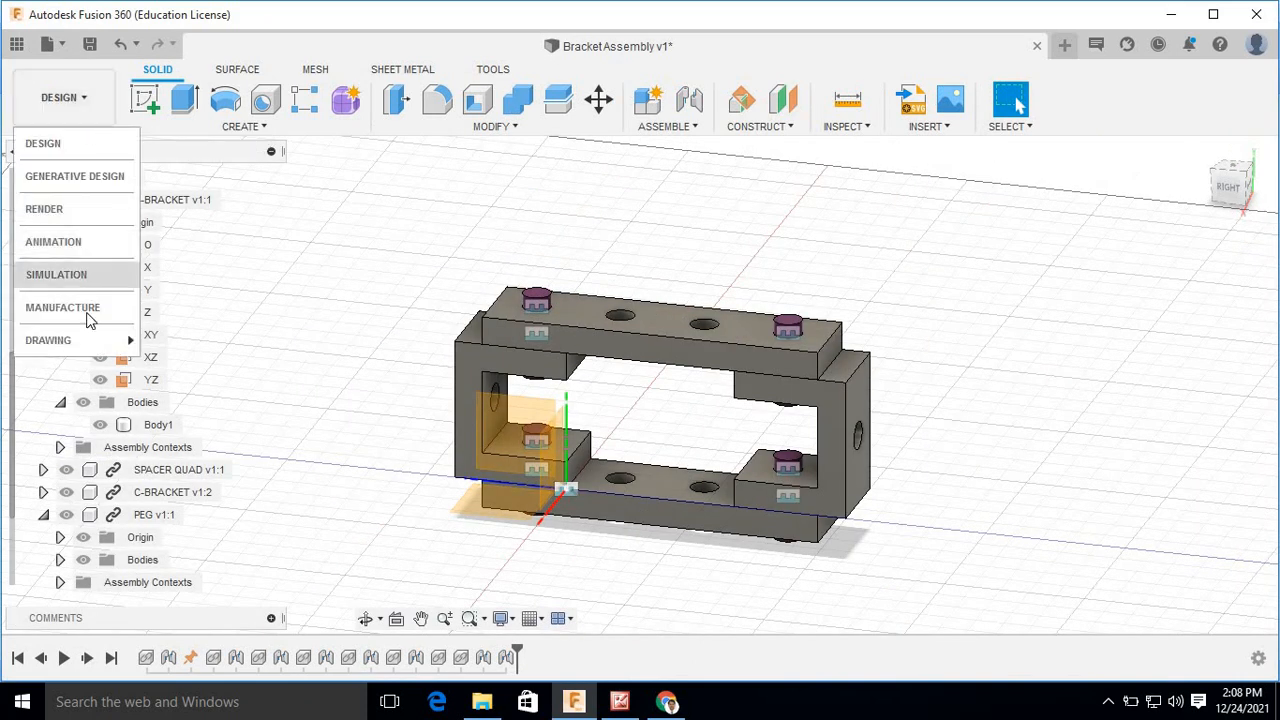
mouse_move(90, 345)
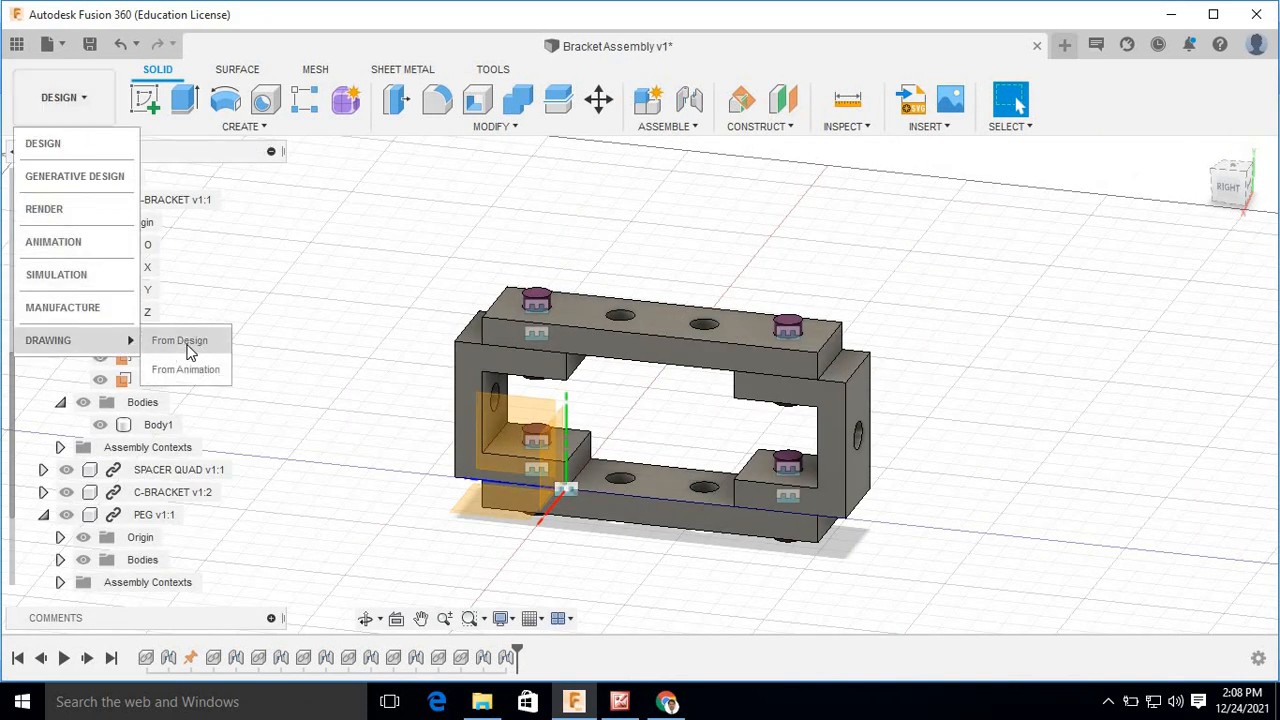
click(188, 342)
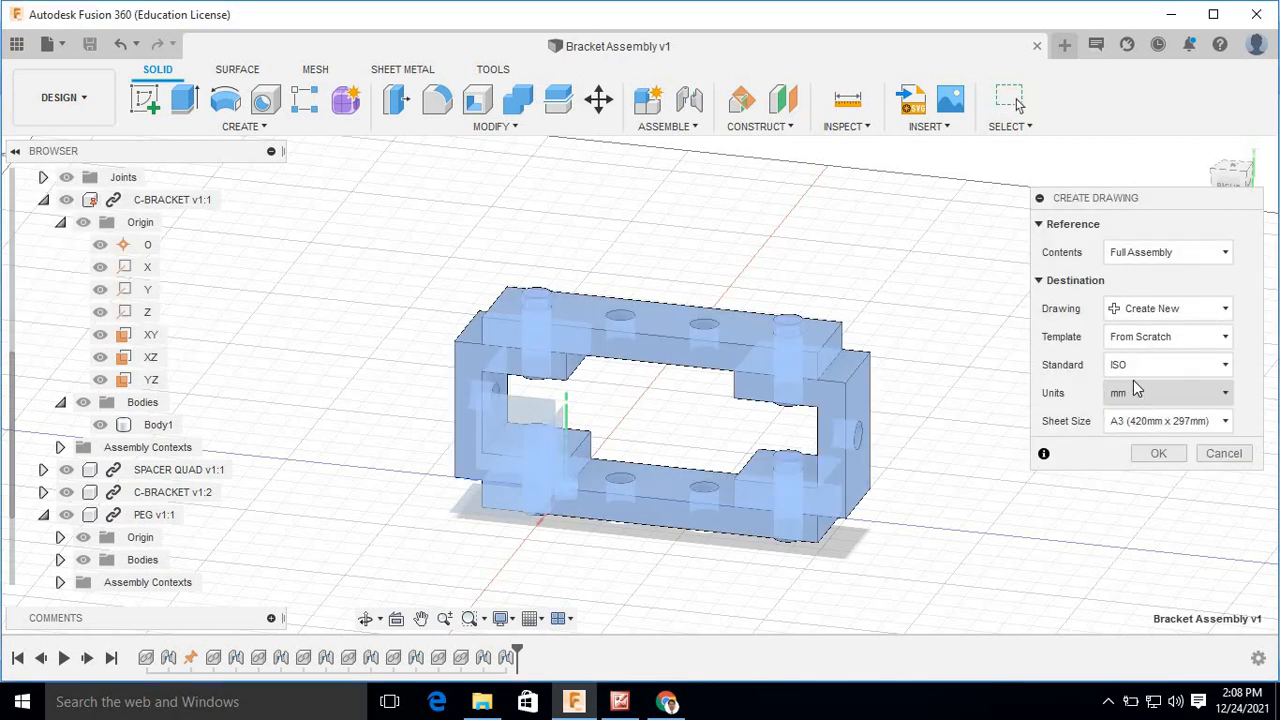
click(1160, 455)
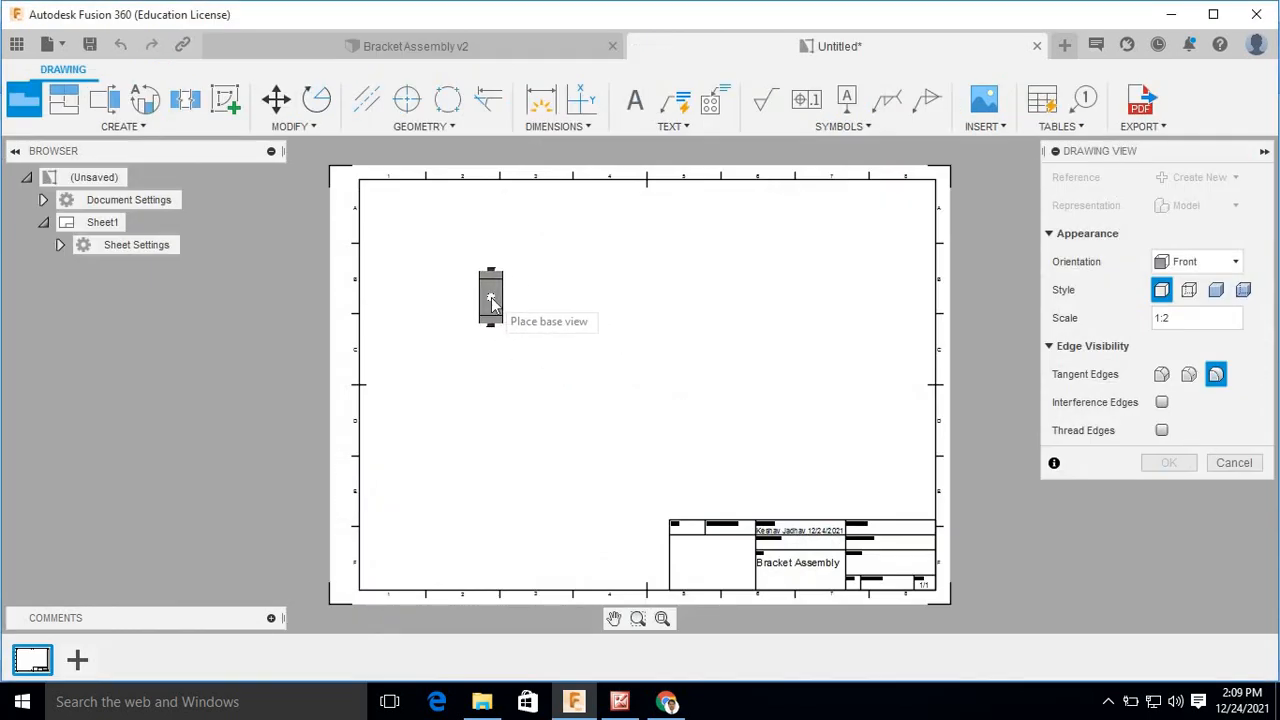
Place a 1:2 Front base view near the sheet's top-left corner and project views below it, to its right and diagonally as an isometric.
click(440, 253)
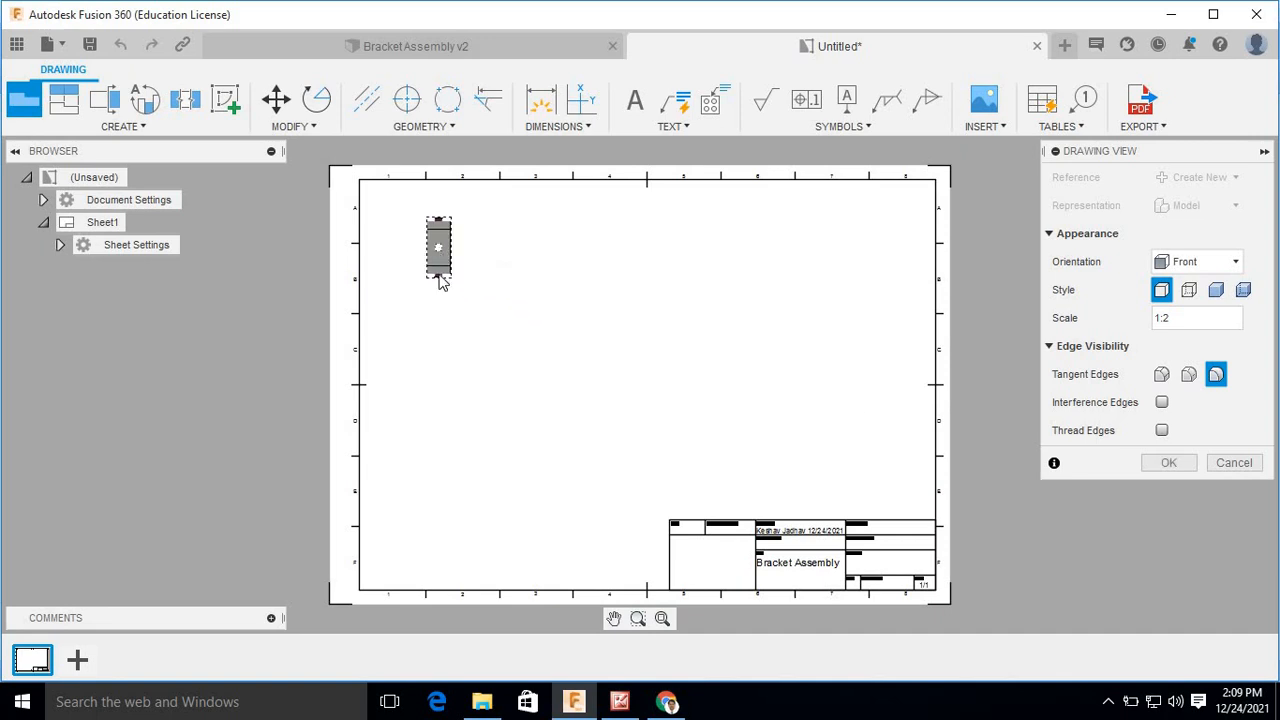
click(1170, 465)
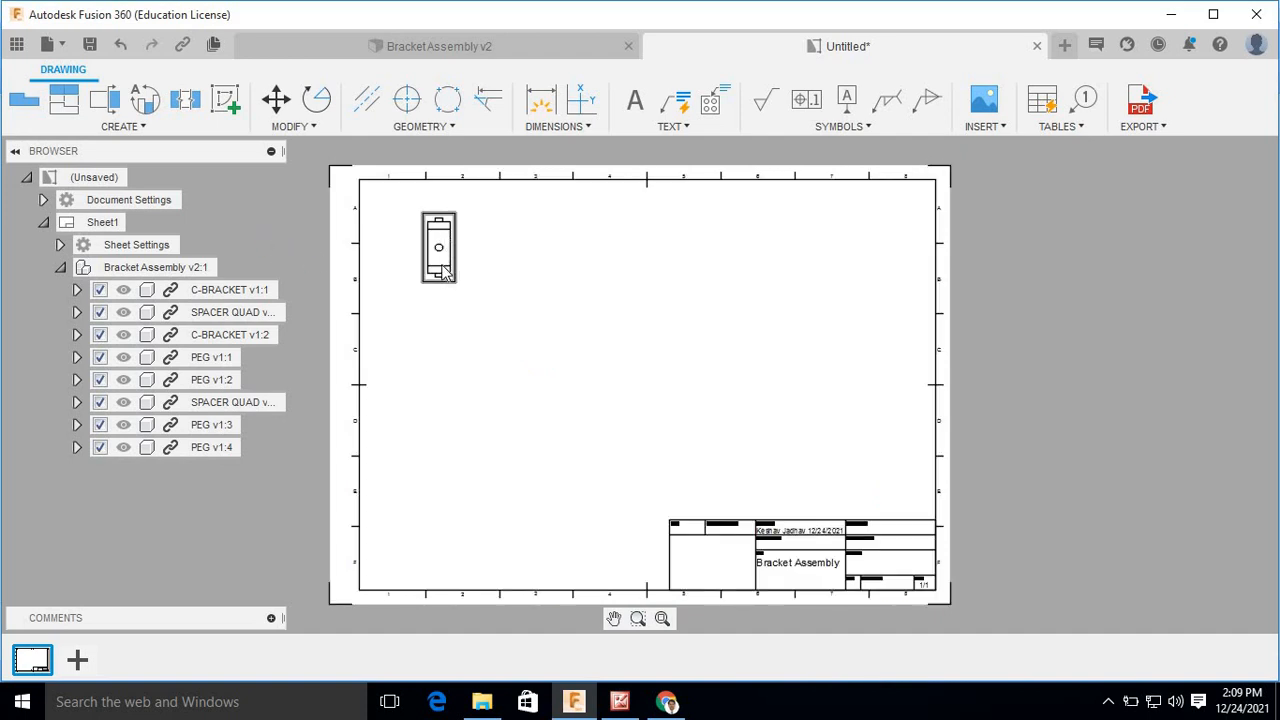
click(73, 108)
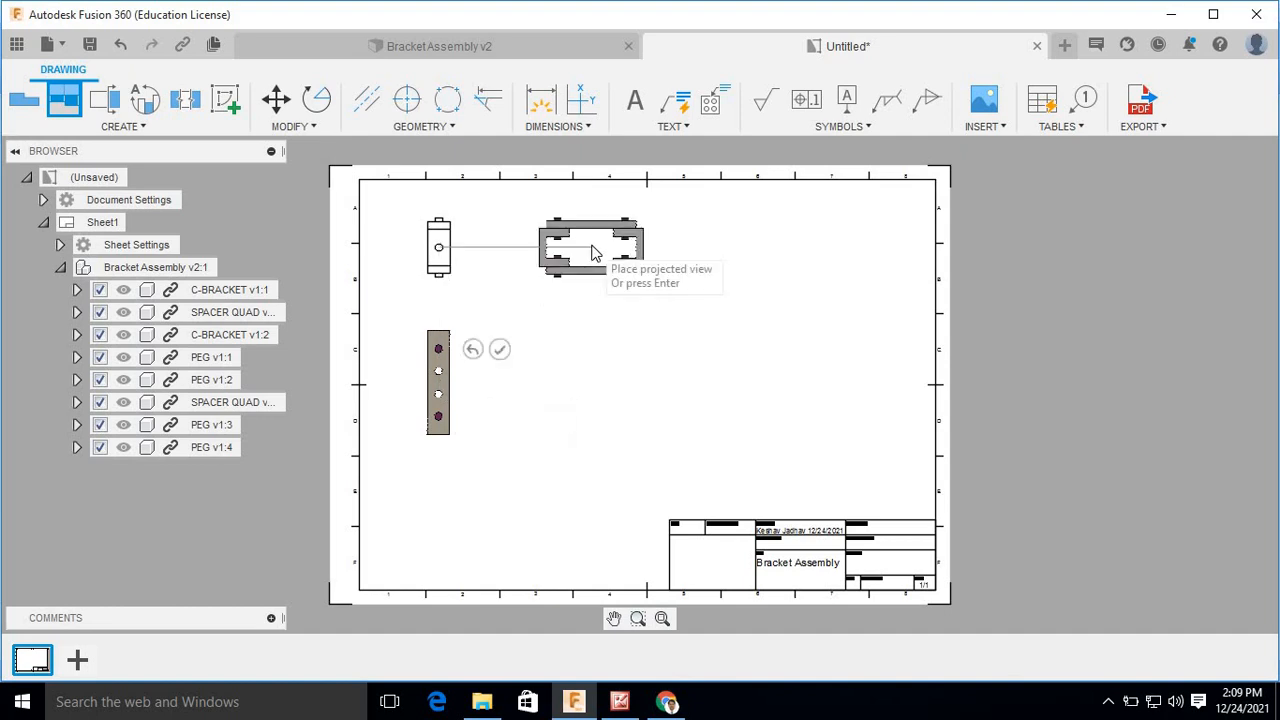
click(593, 253)
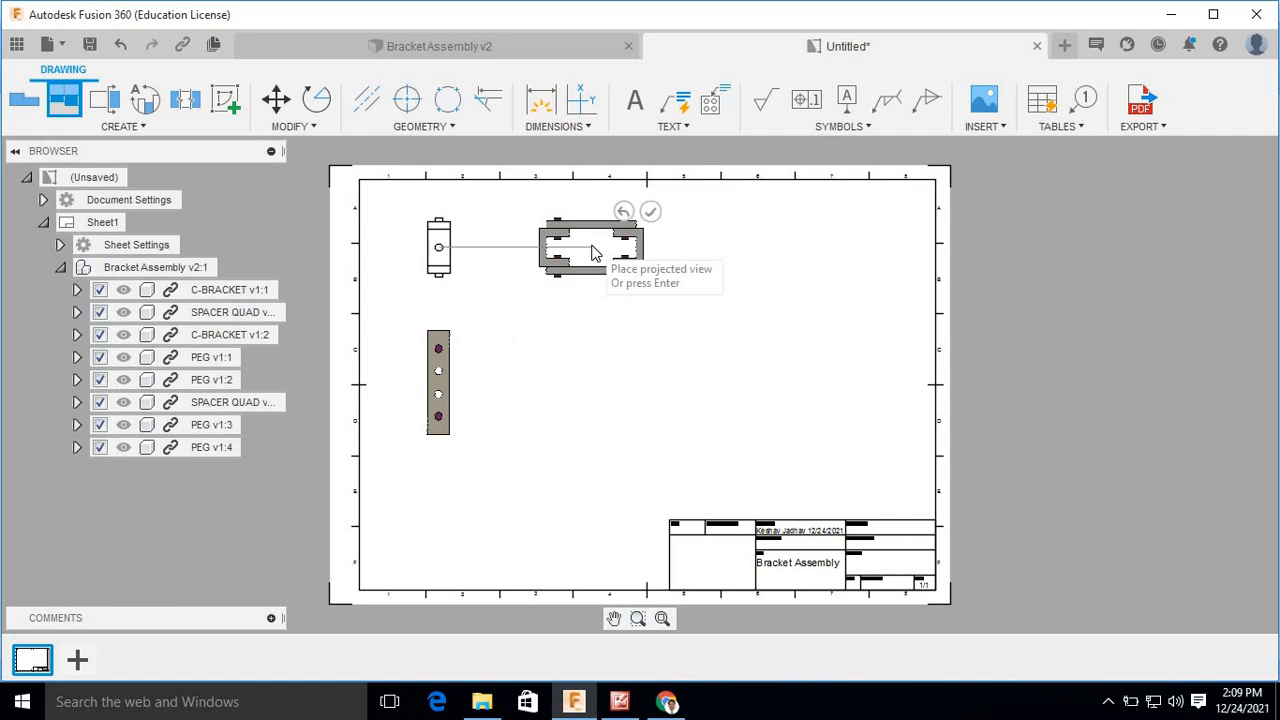
click(597, 383)
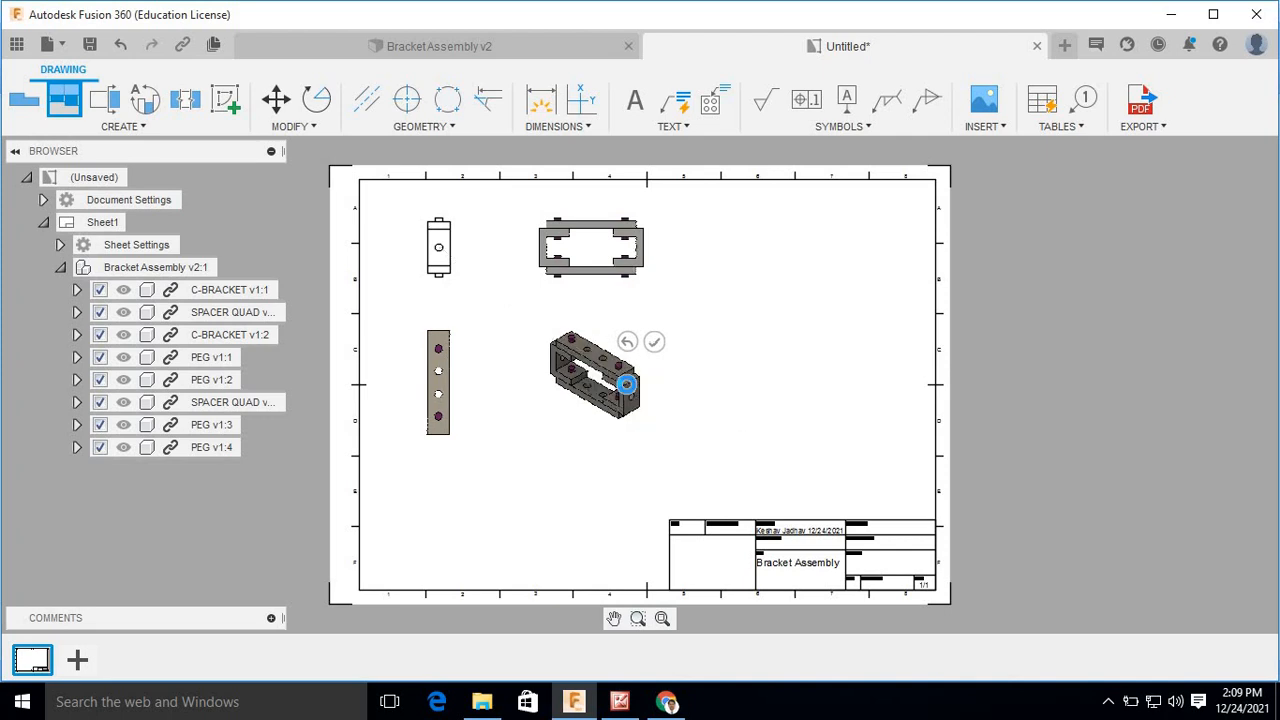
key(Return)
Set the isometric view's style to Shaded.
scroll(489, 327, up, 2)
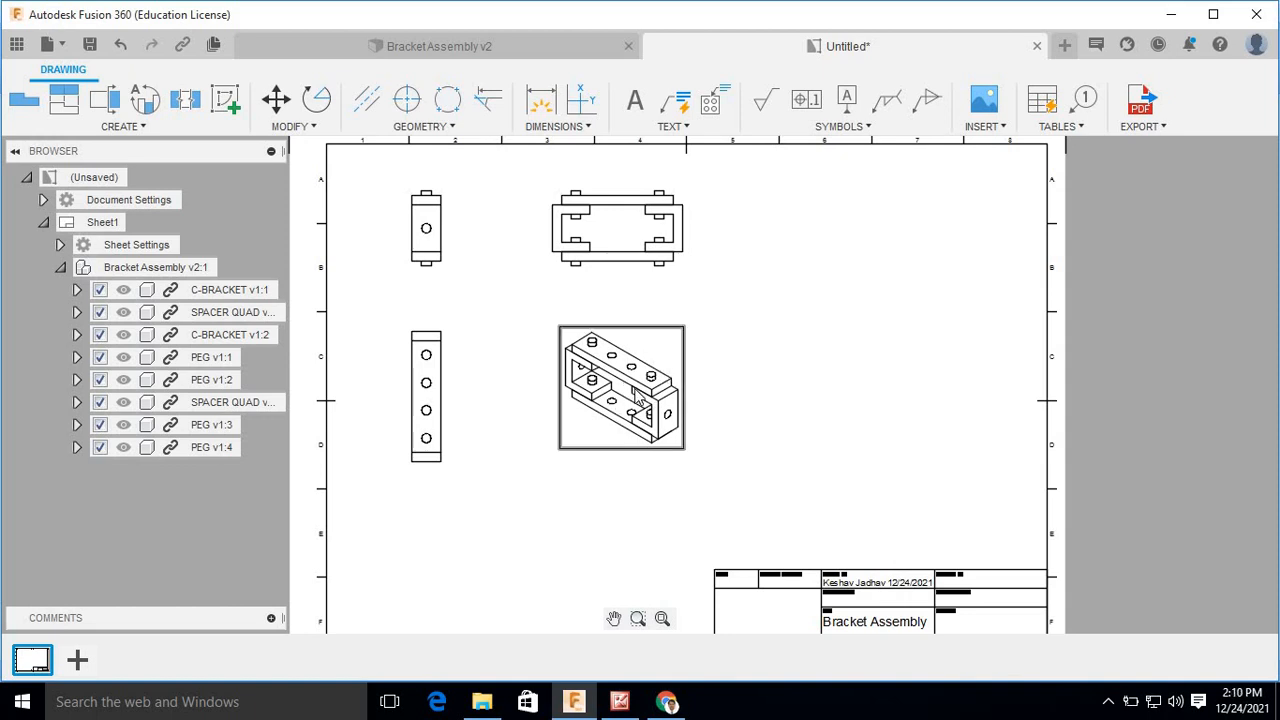
click(635, 395)
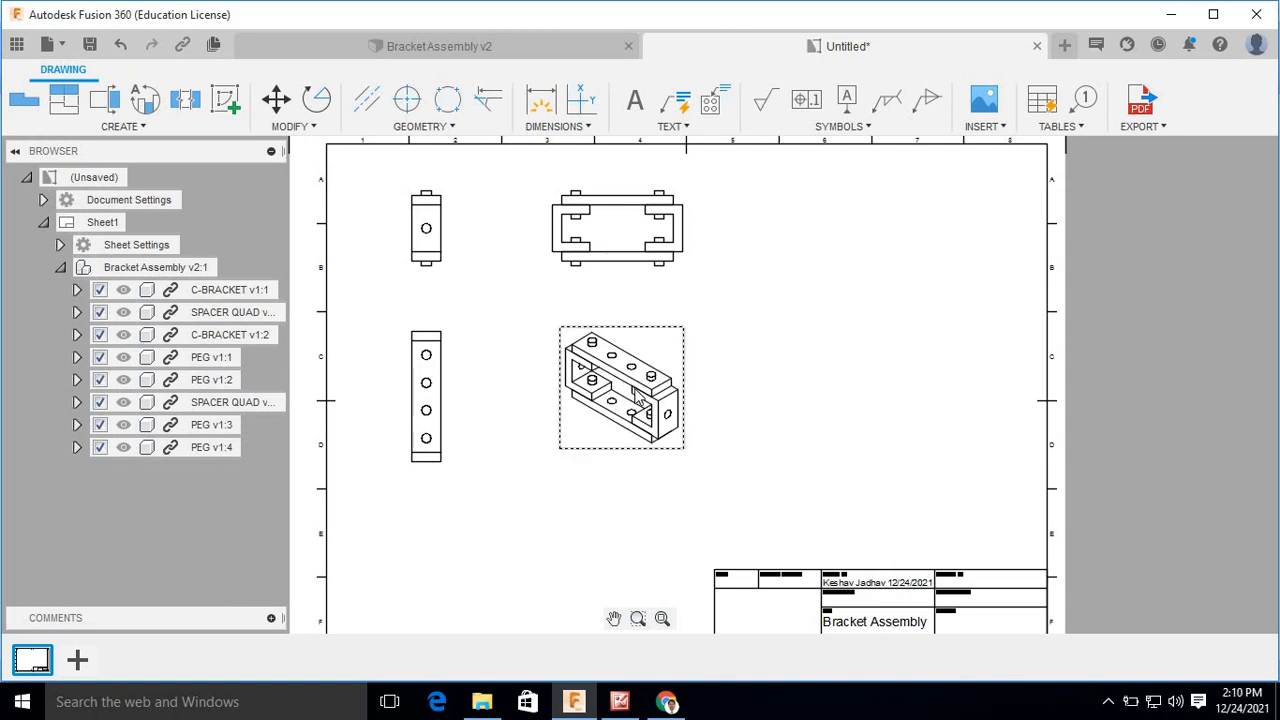
double_click(635, 395)
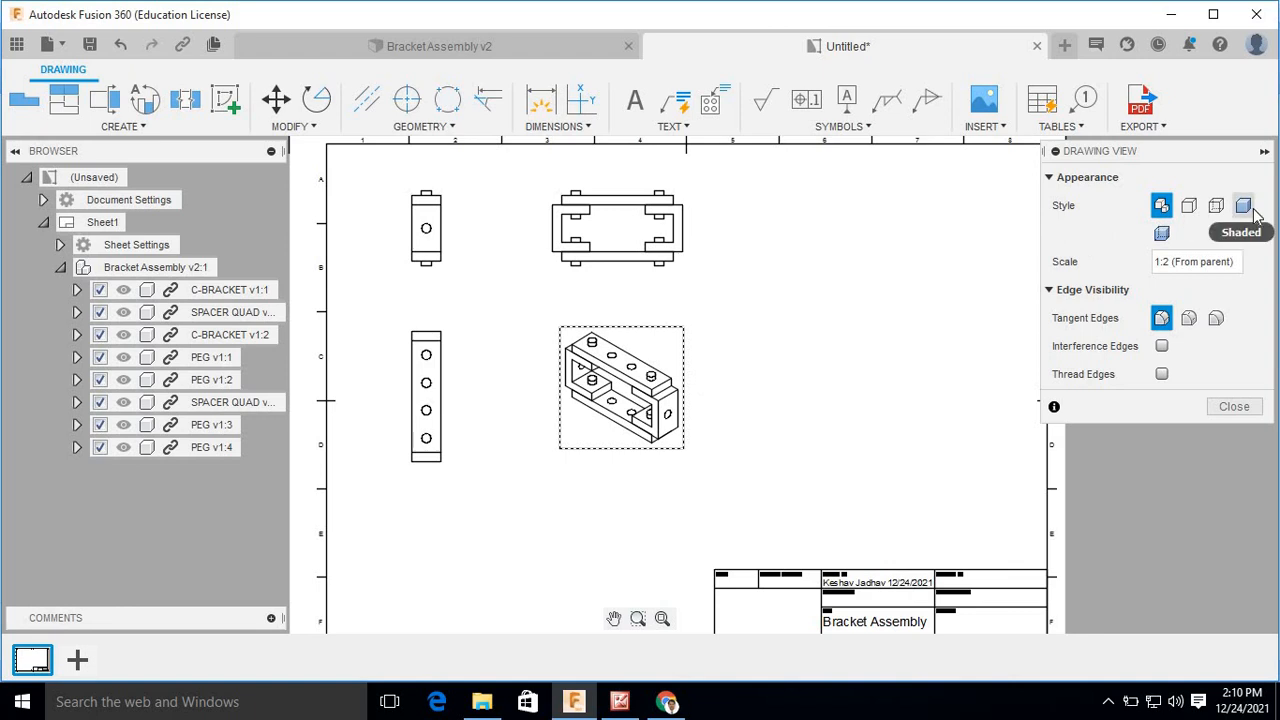
click(1162, 235)
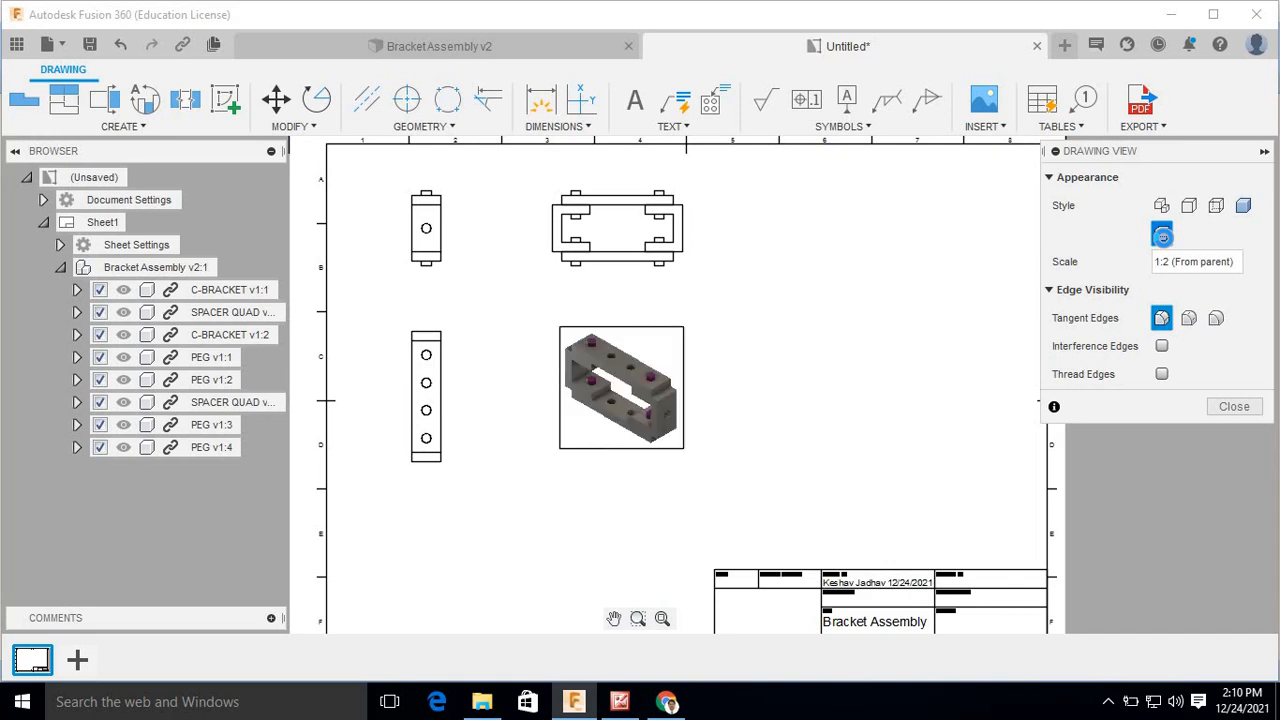
click(1245, 206)
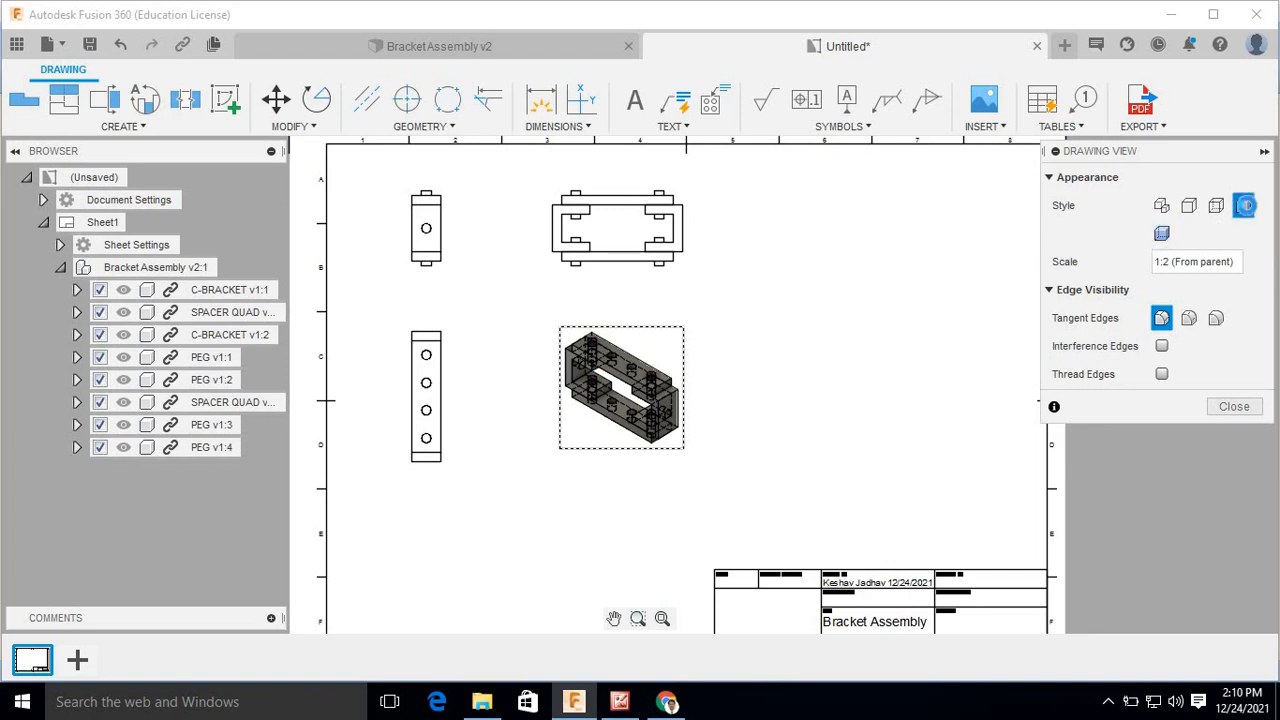
click(1234, 407)
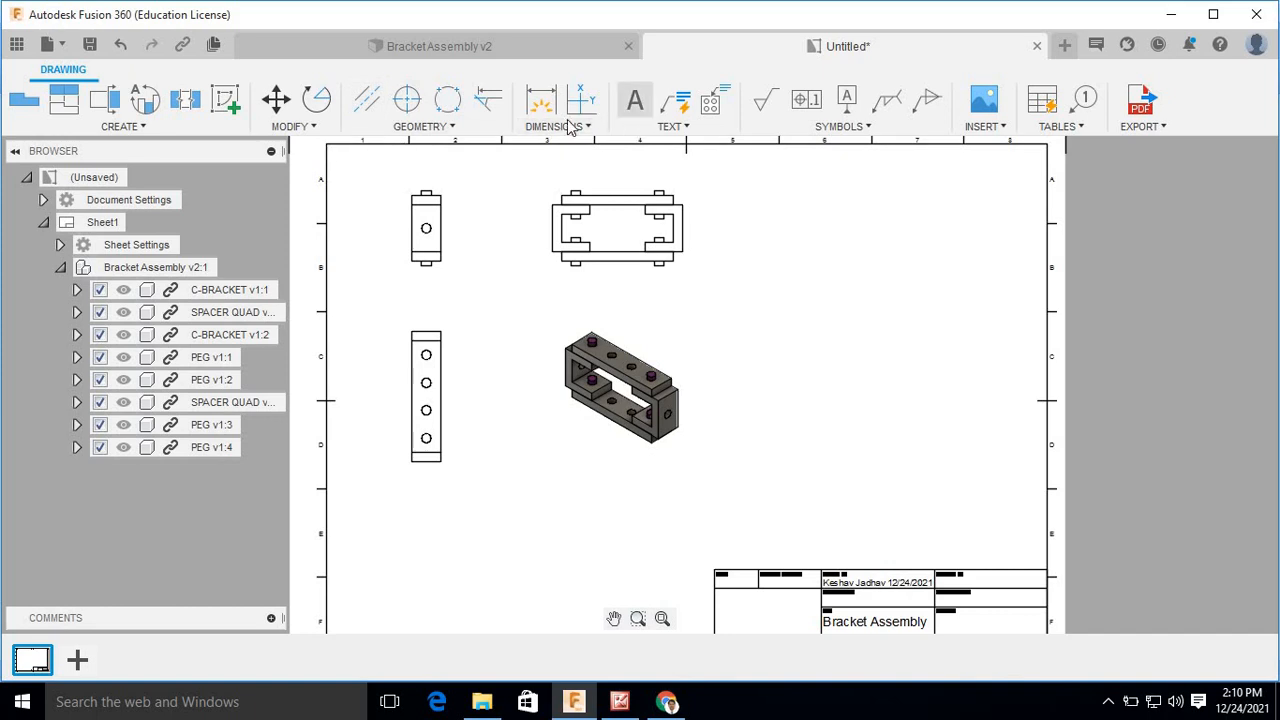
Dimension the centre spacing of the upper and lower hole pairs and the top hole's diameter in the view below the base view.
click(541, 100)
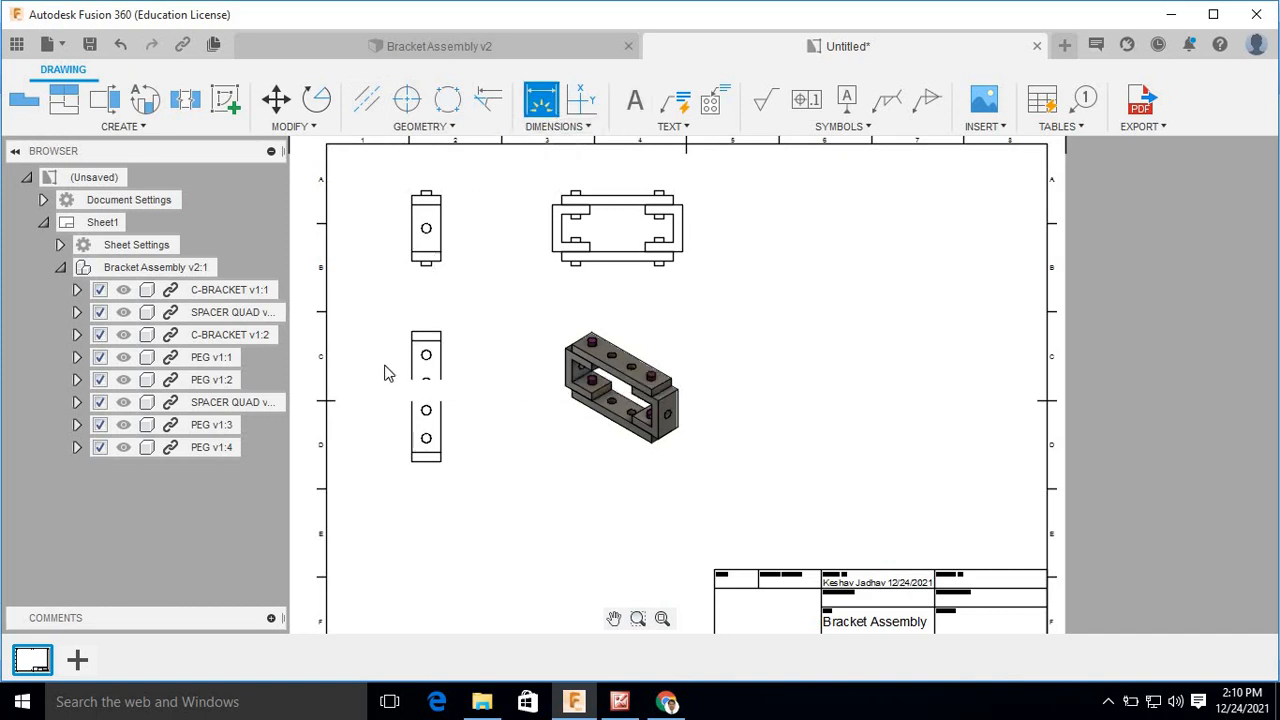
click(460, 371)
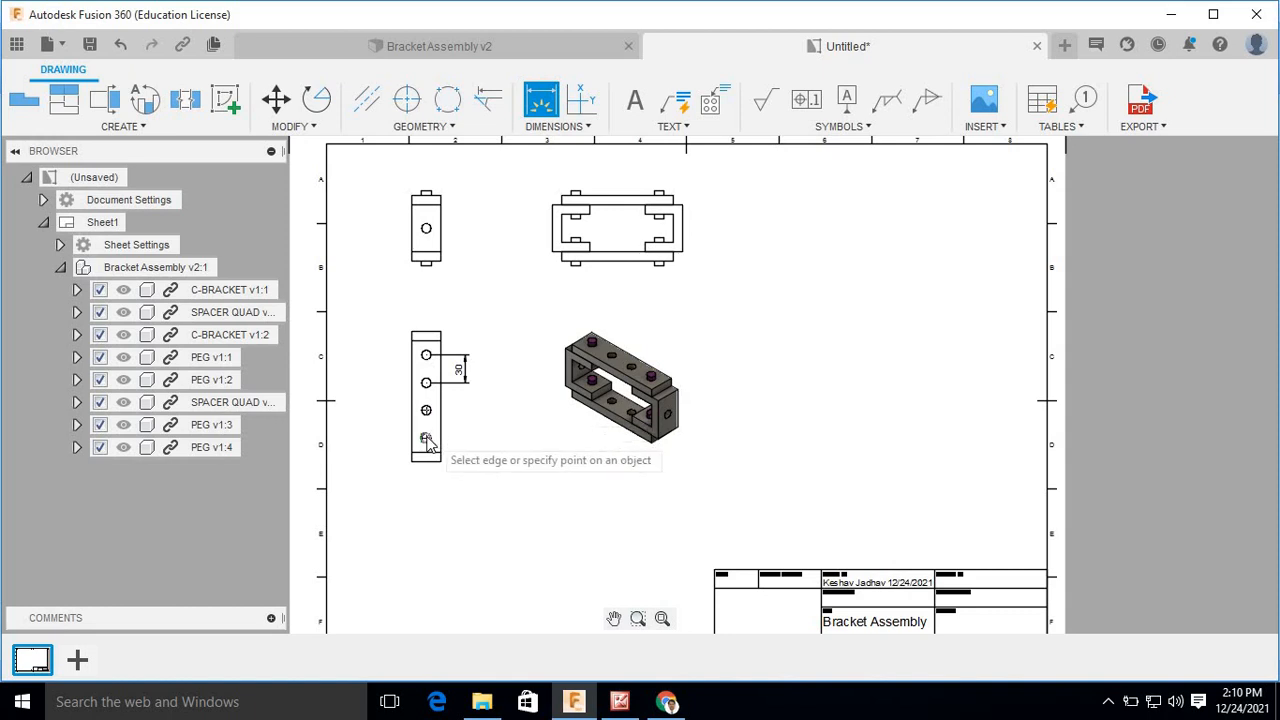
click(426, 438)
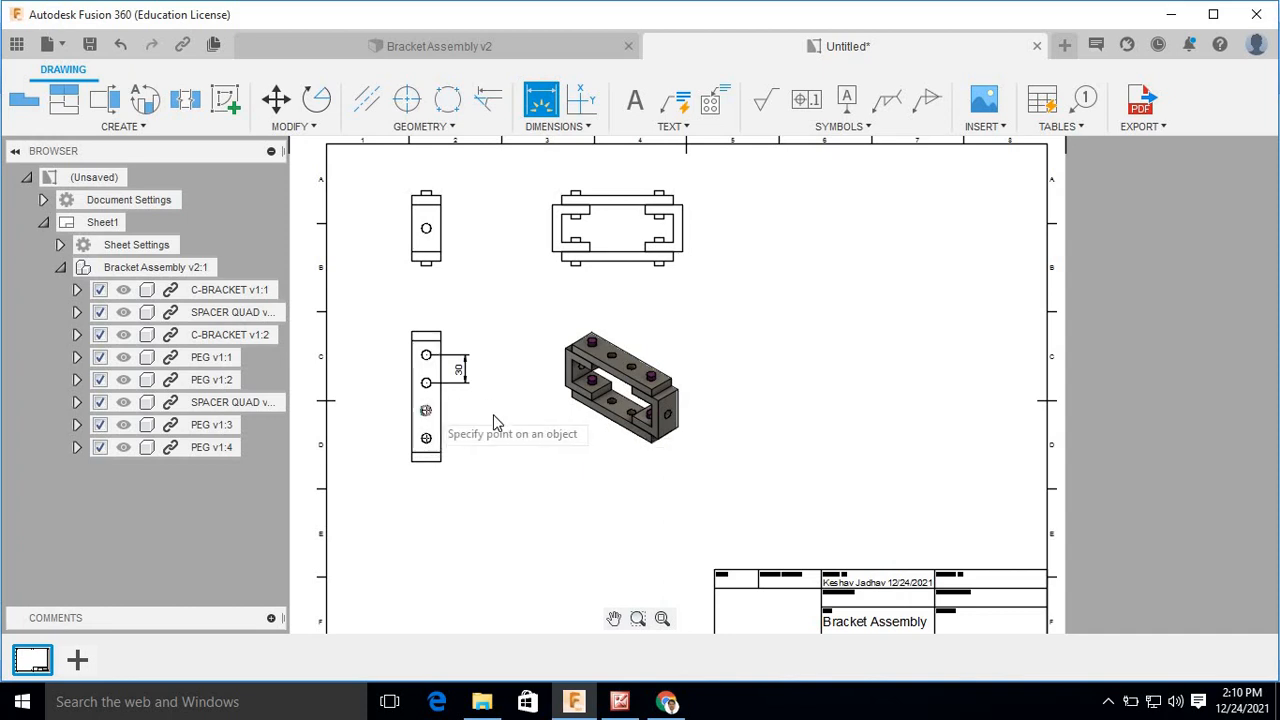
click(426, 410)
click(459, 424)
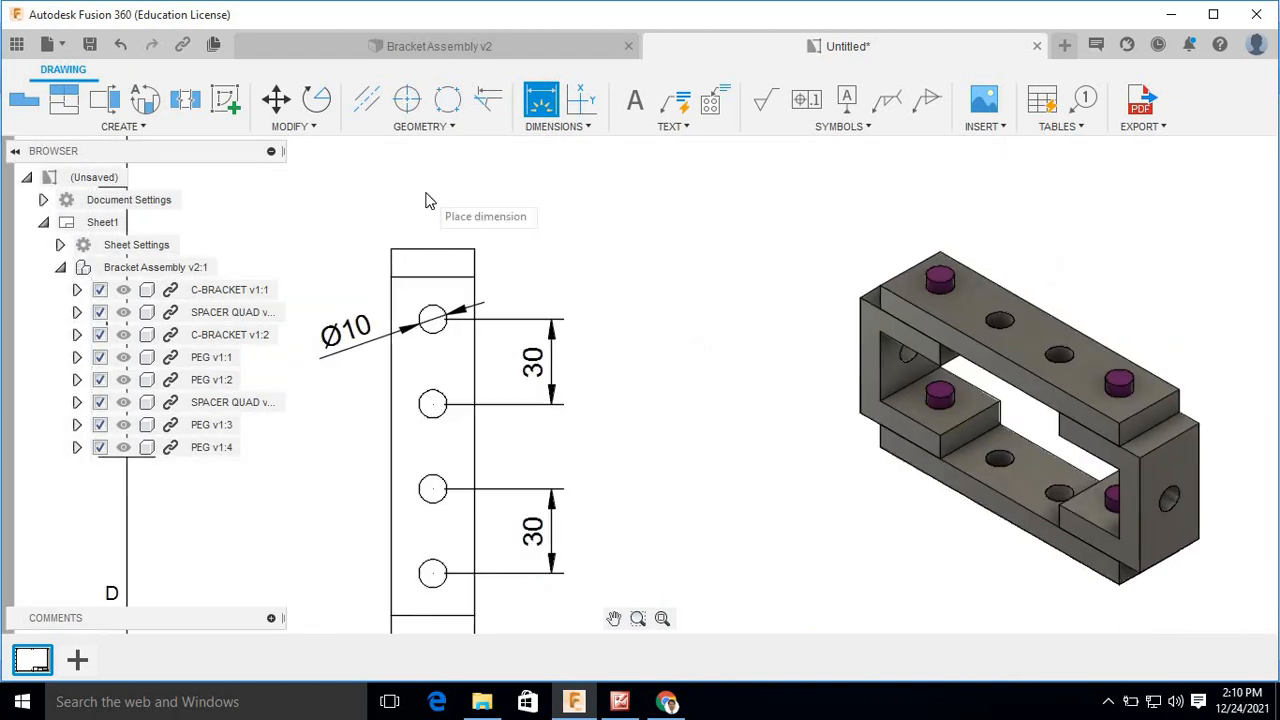
Dimension the width of the four-hole view along both its bottom and top edges.
scroll(434, 200, down, 1)
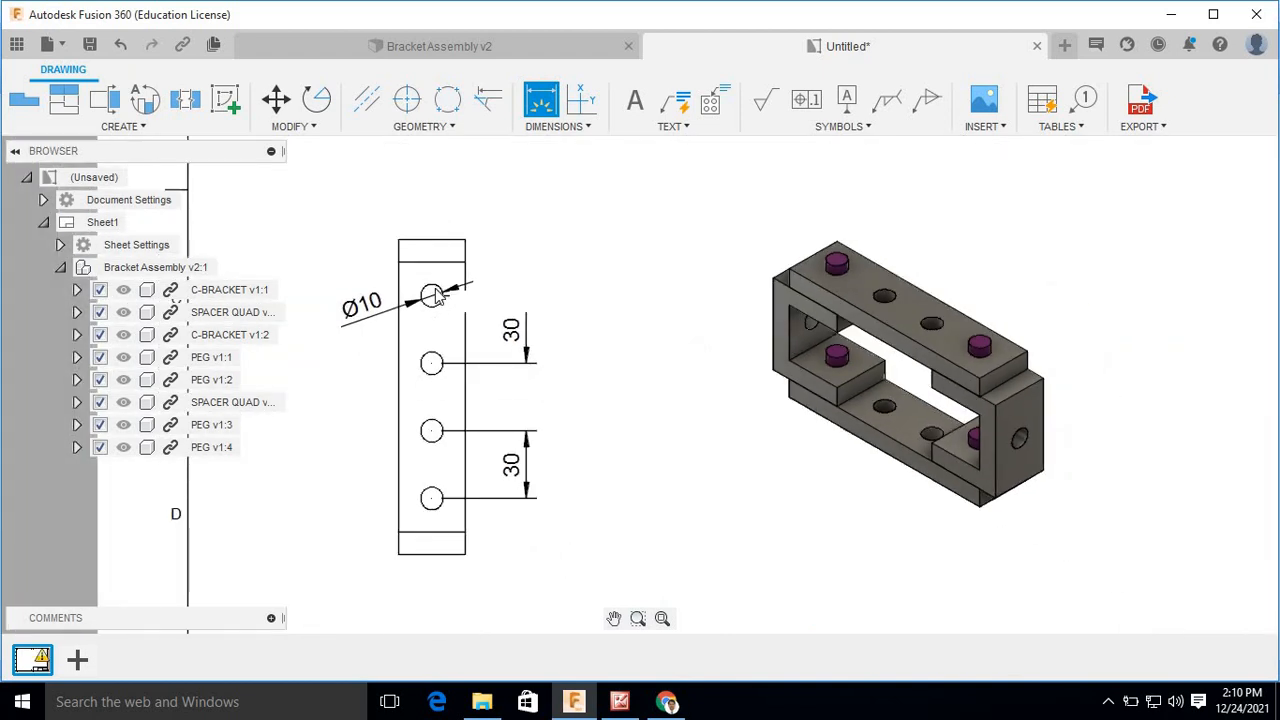
scroll(436, 308, up, 2)
scroll(436, 308, down, 2)
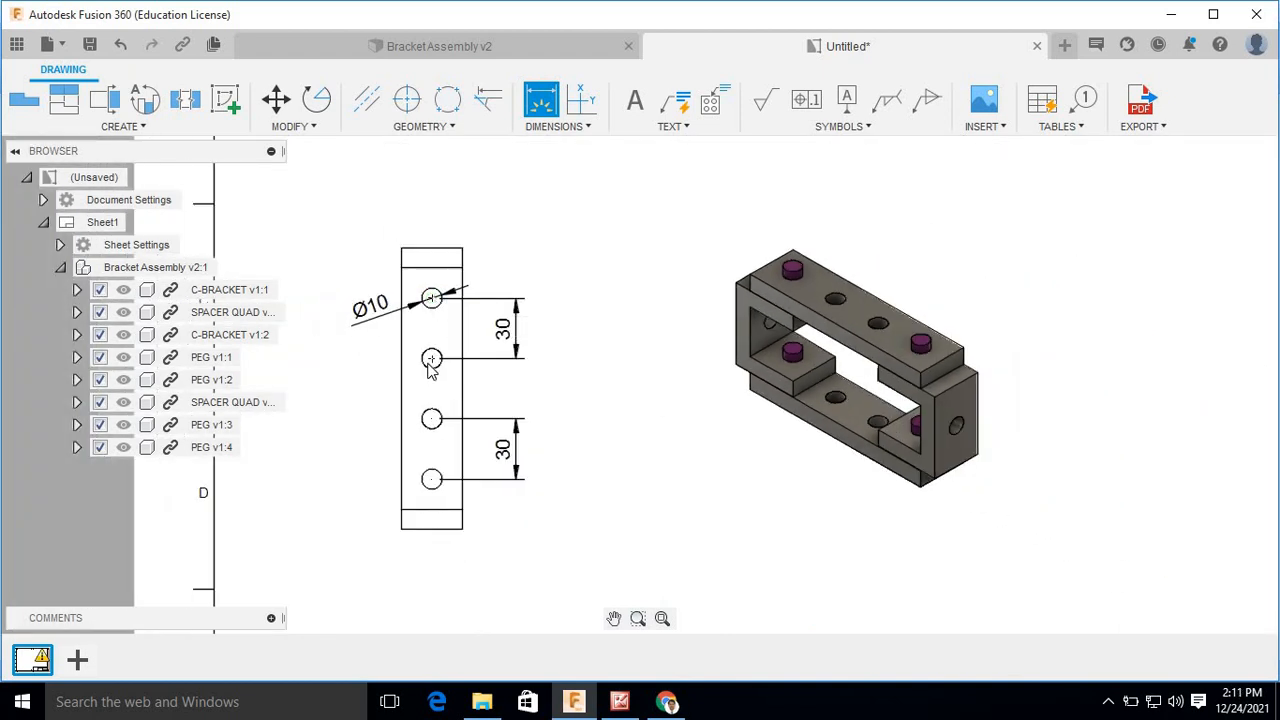
scroll(430, 420, up, 1)
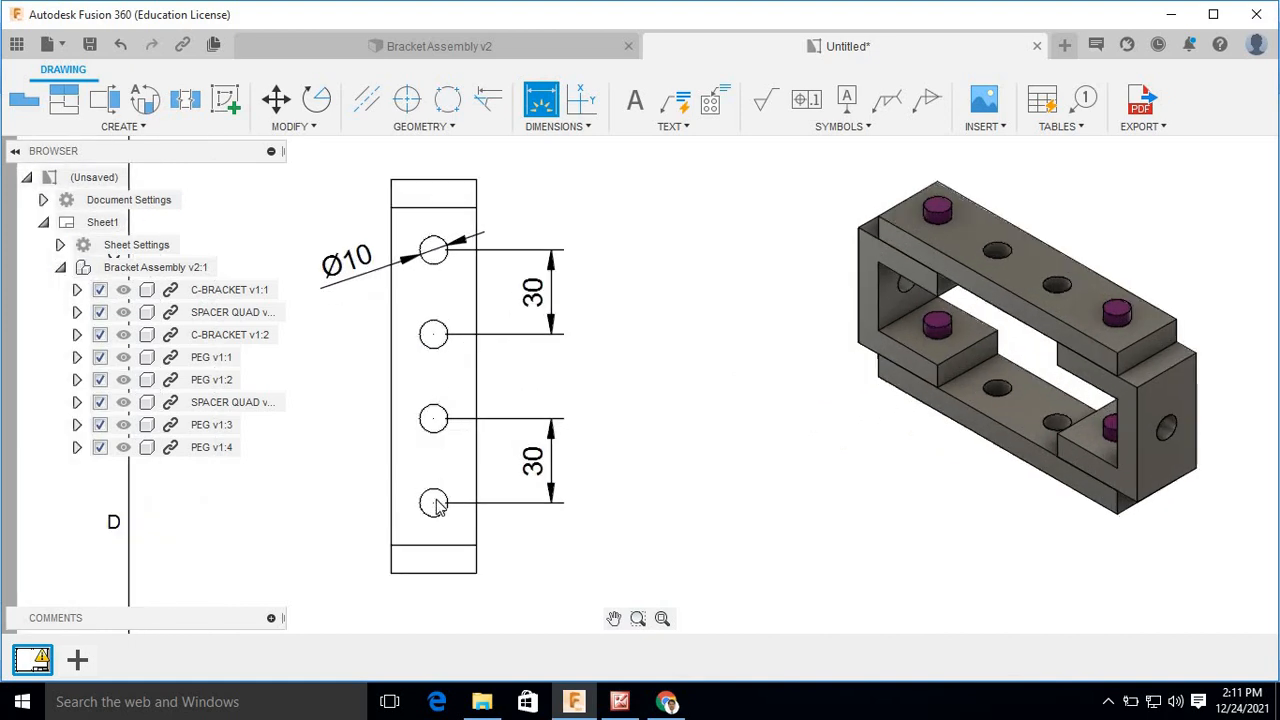
scroll(448, 560, down, 1)
click(446, 552)
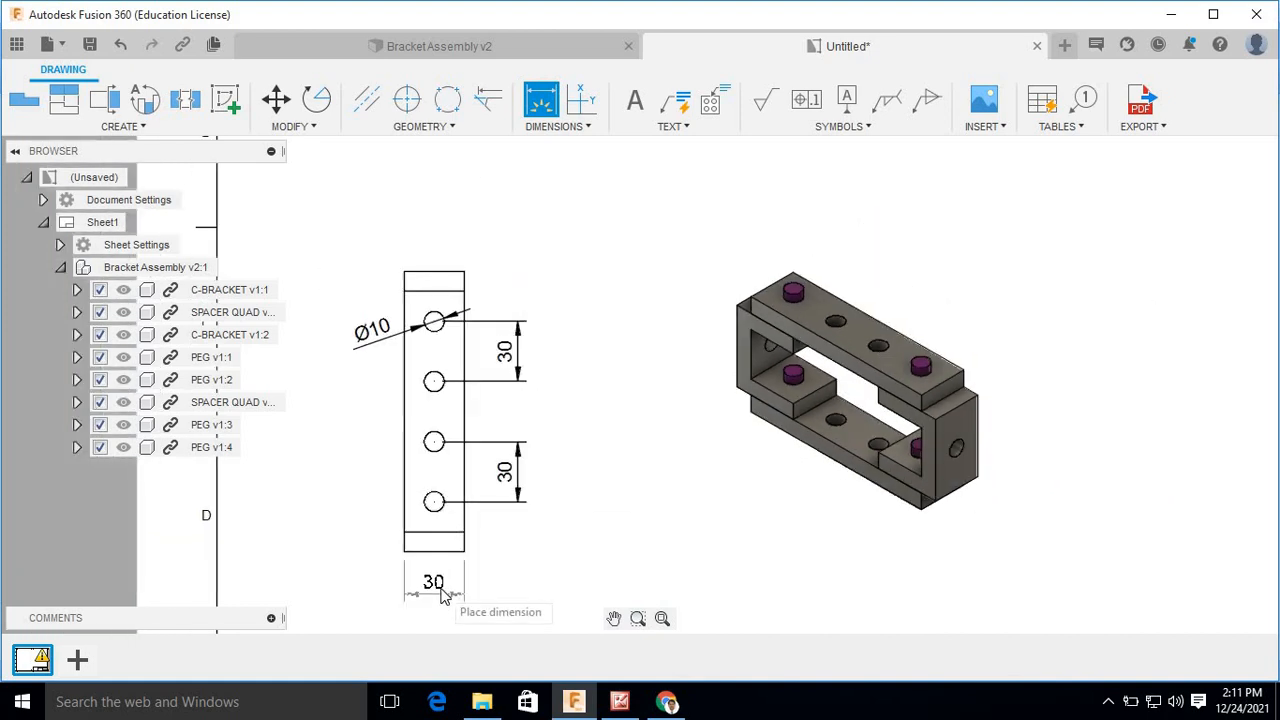
click(436, 271)
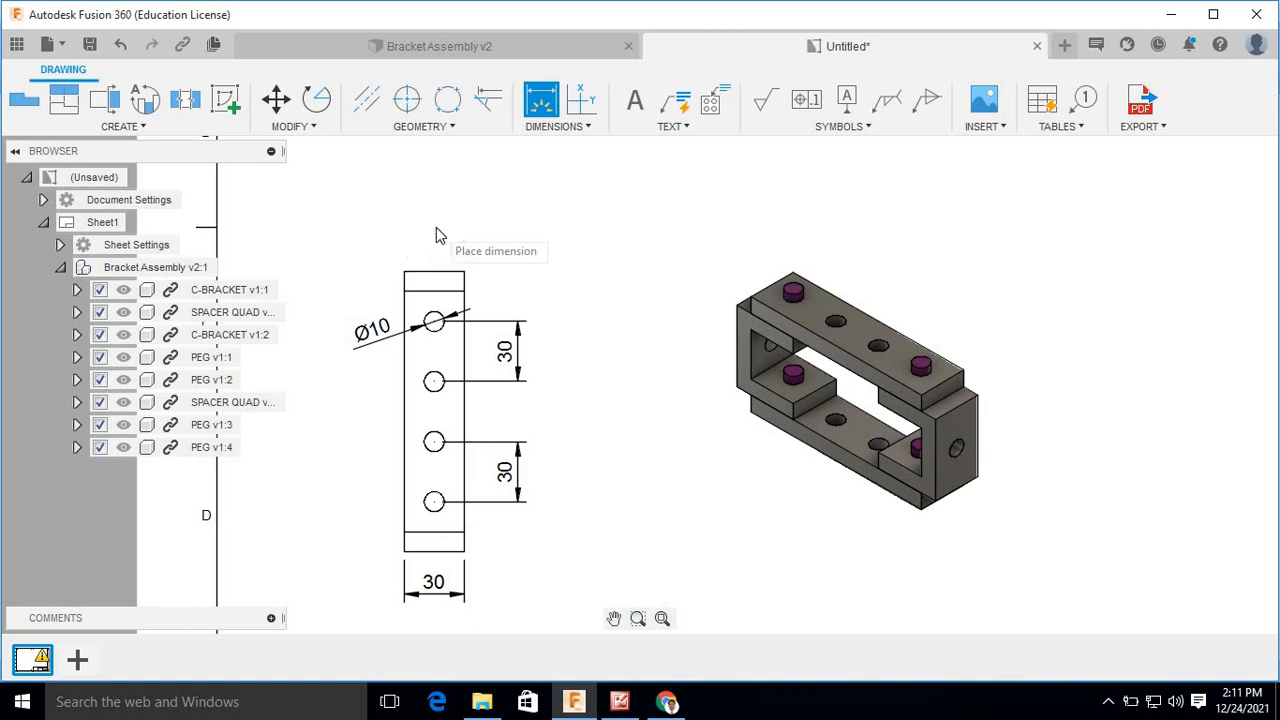
click(438, 235)
scroll(478, 490, down, 3)
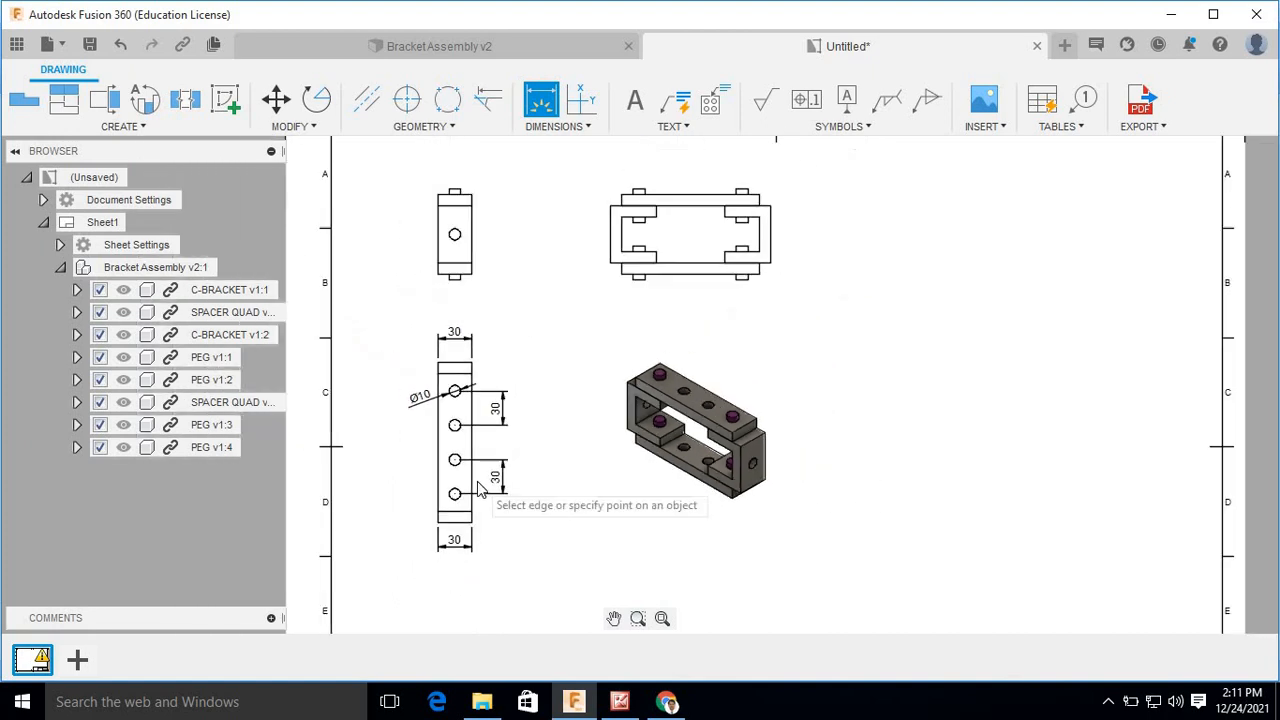
Dimension the base view's overall height between the spacers' outer faces, placing the dimension to the left of the view.
click(472, 250)
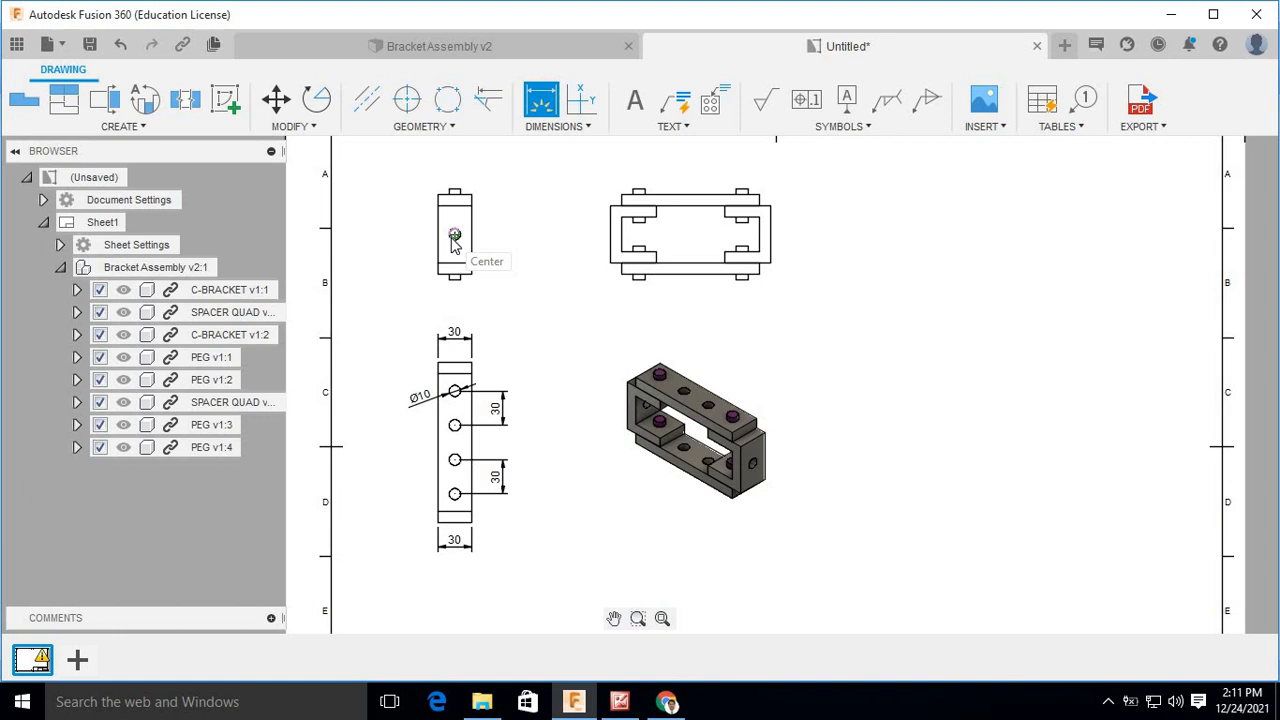
click(454, 236)
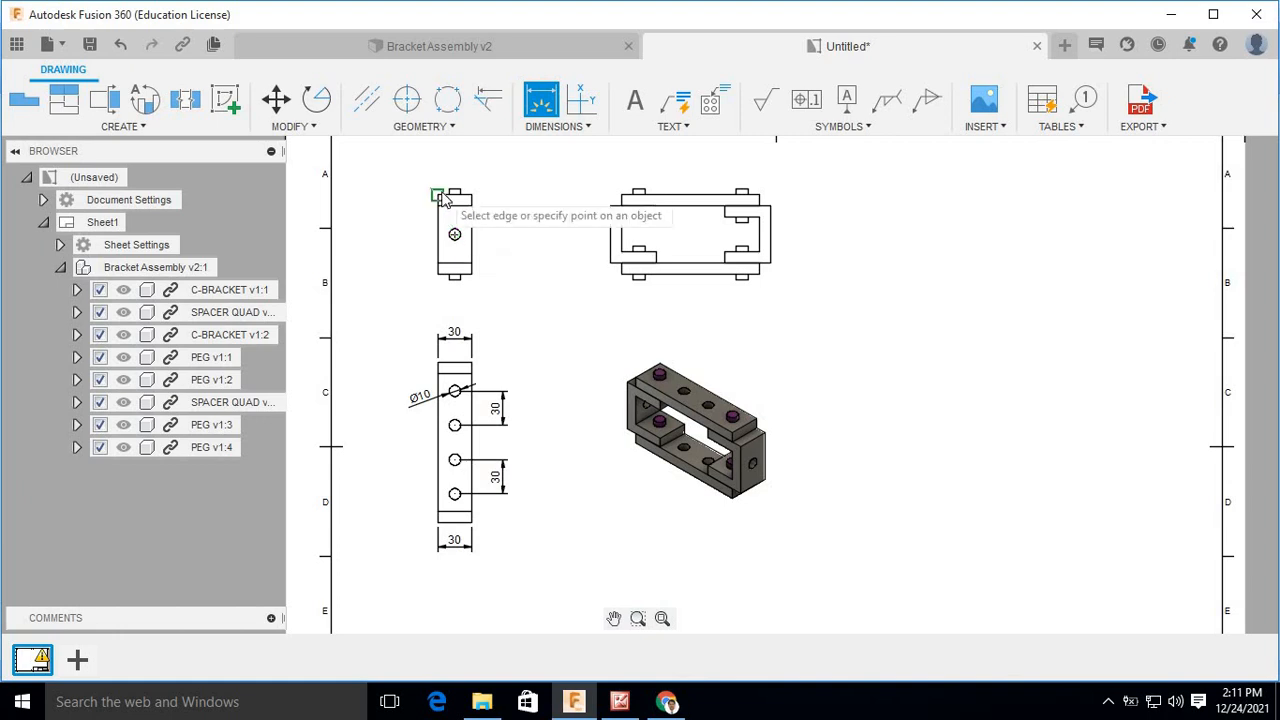
click(438, 196)
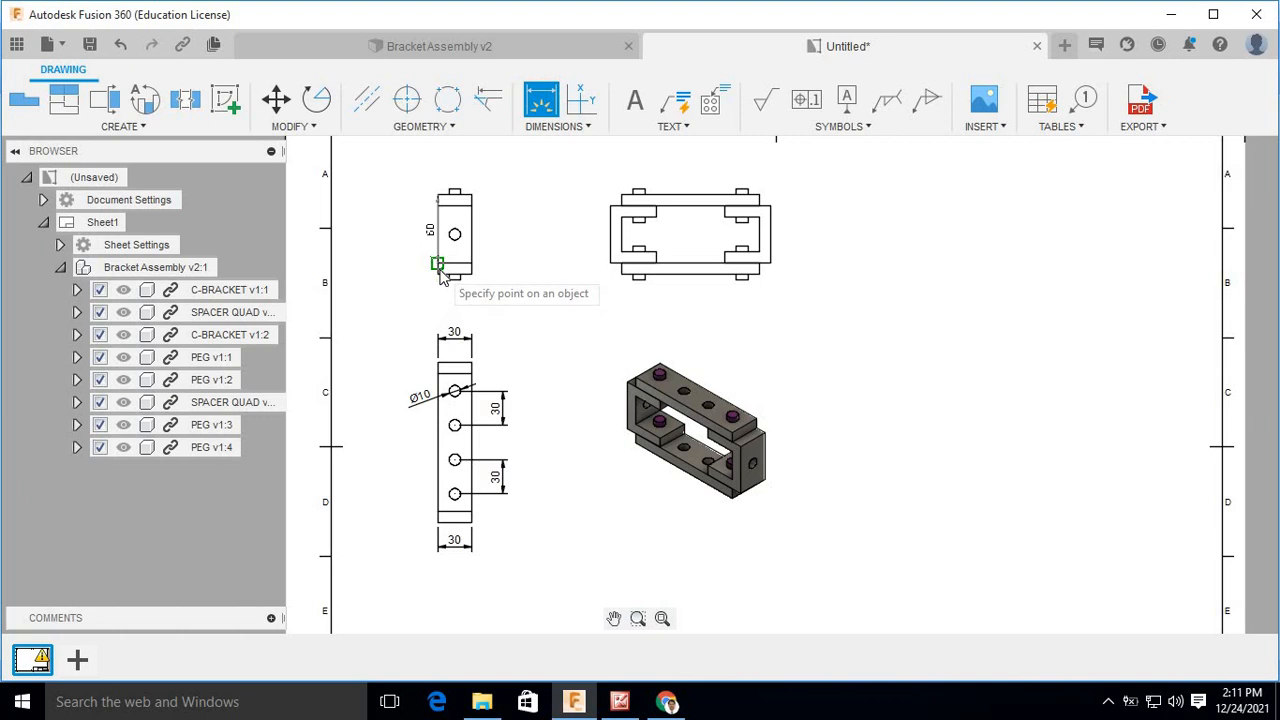
click(439, 270)
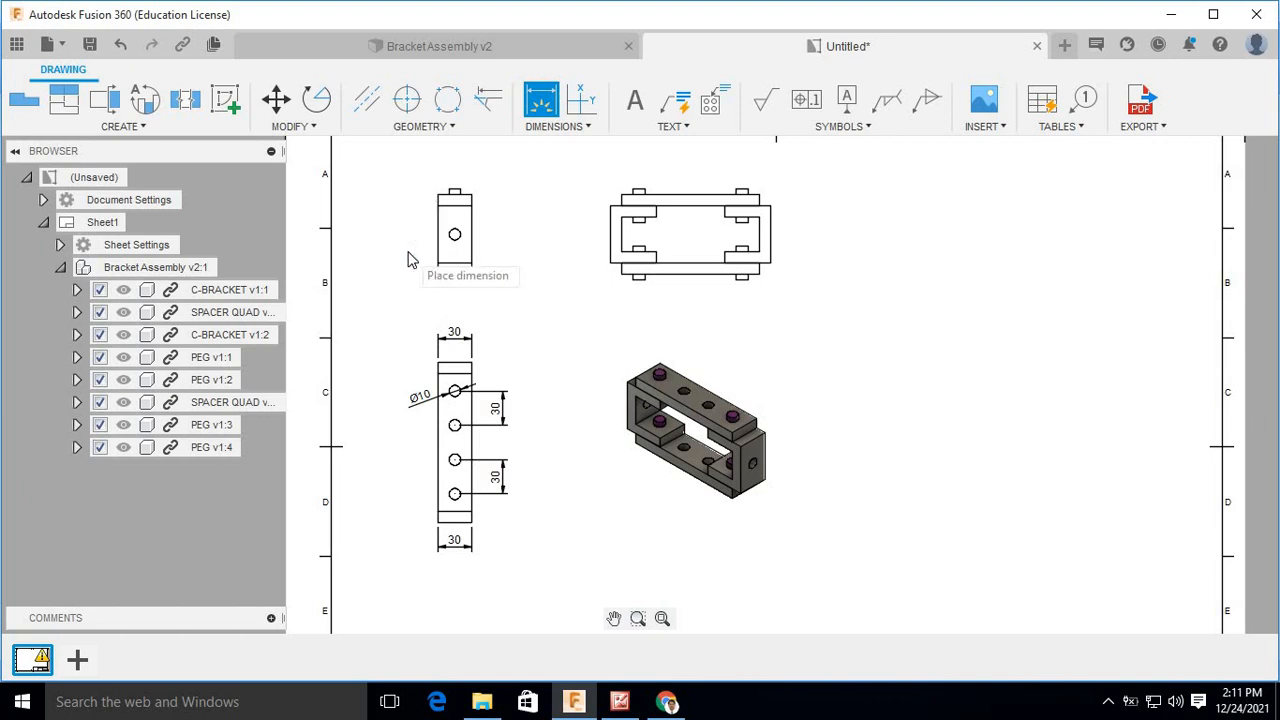
click(409, 255)
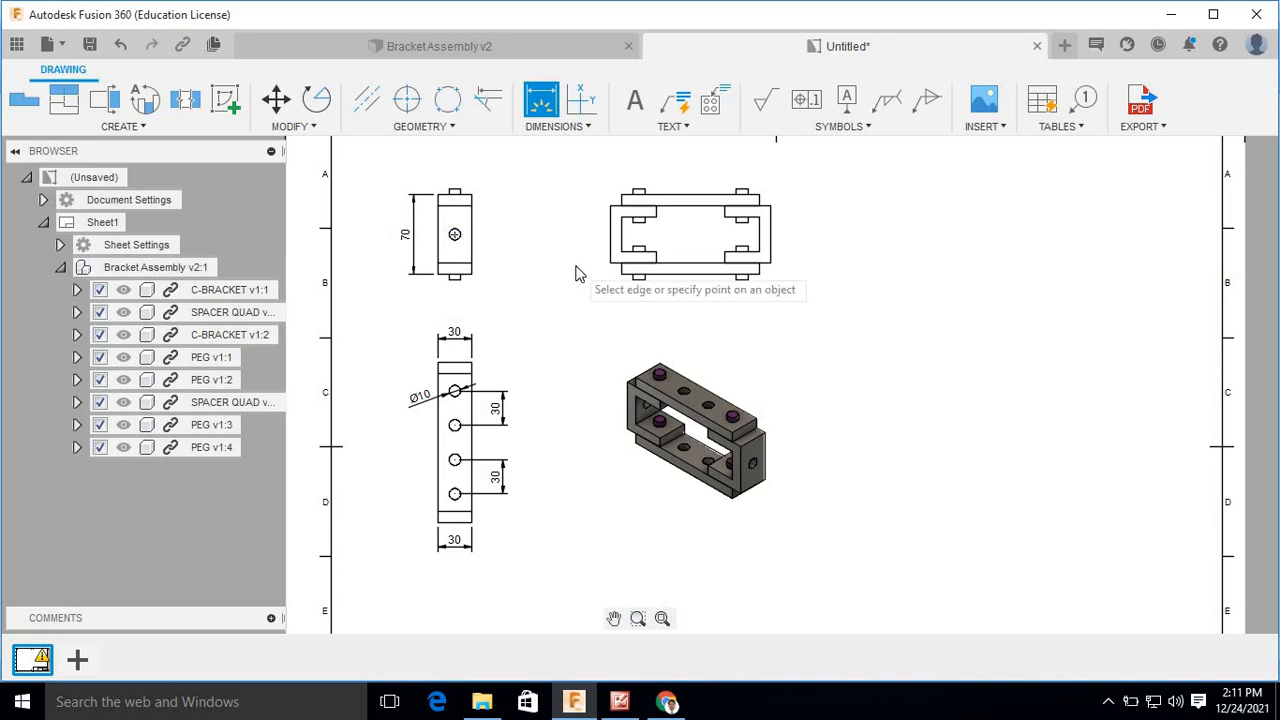
Dimension the base view's width along its bottom edge, placing the dimension below the view.
scroll(521, 277, up, 2)
scroll(521, 277, down, 1)
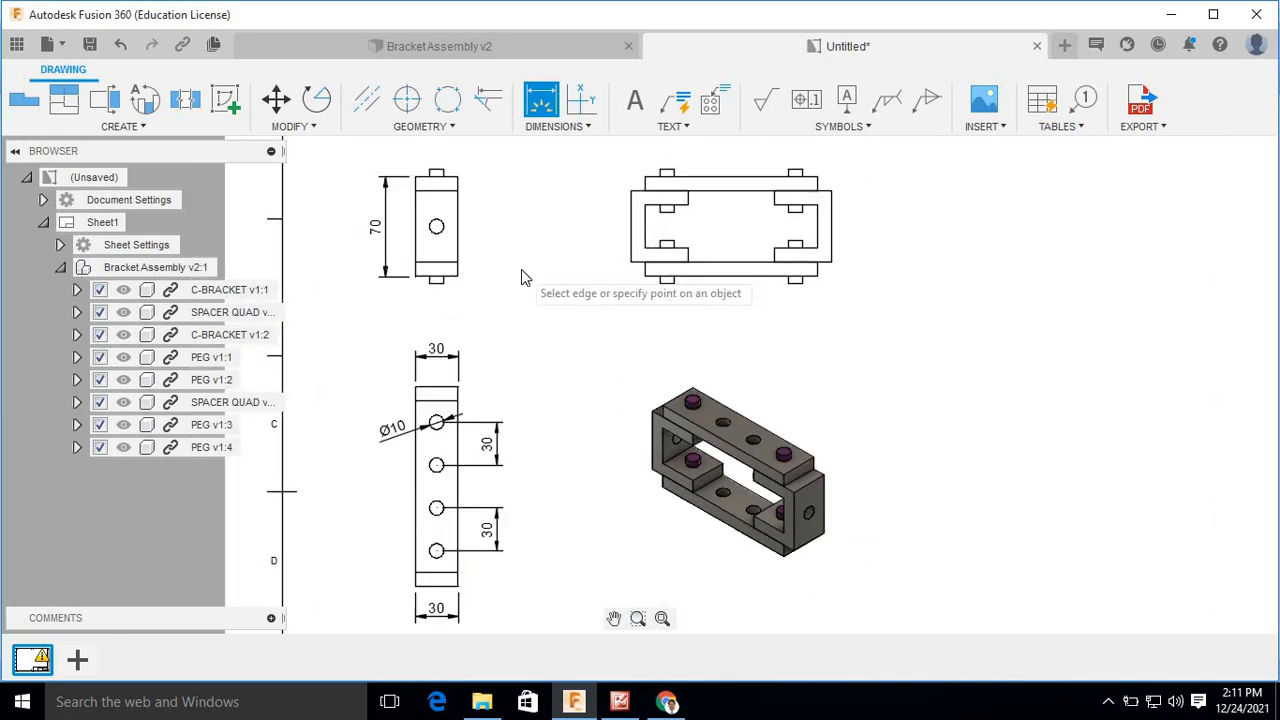
scroll(521, 277, down, 1)
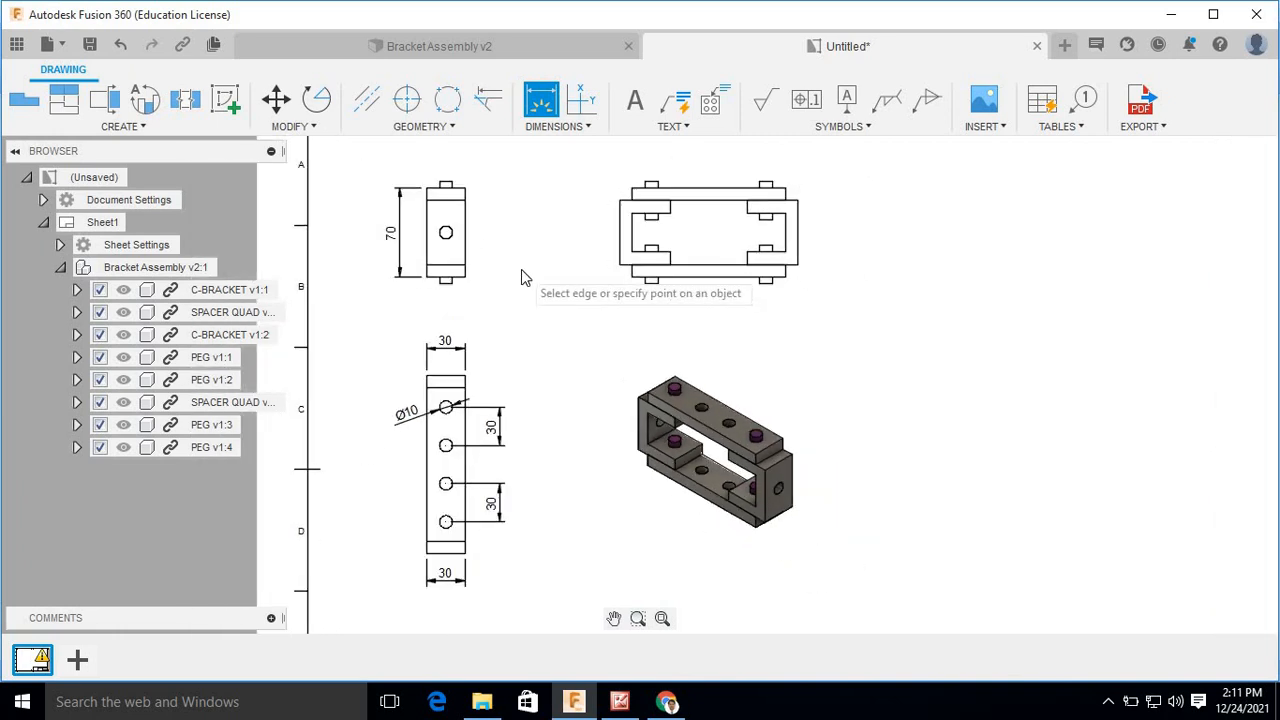
click(436, 280)
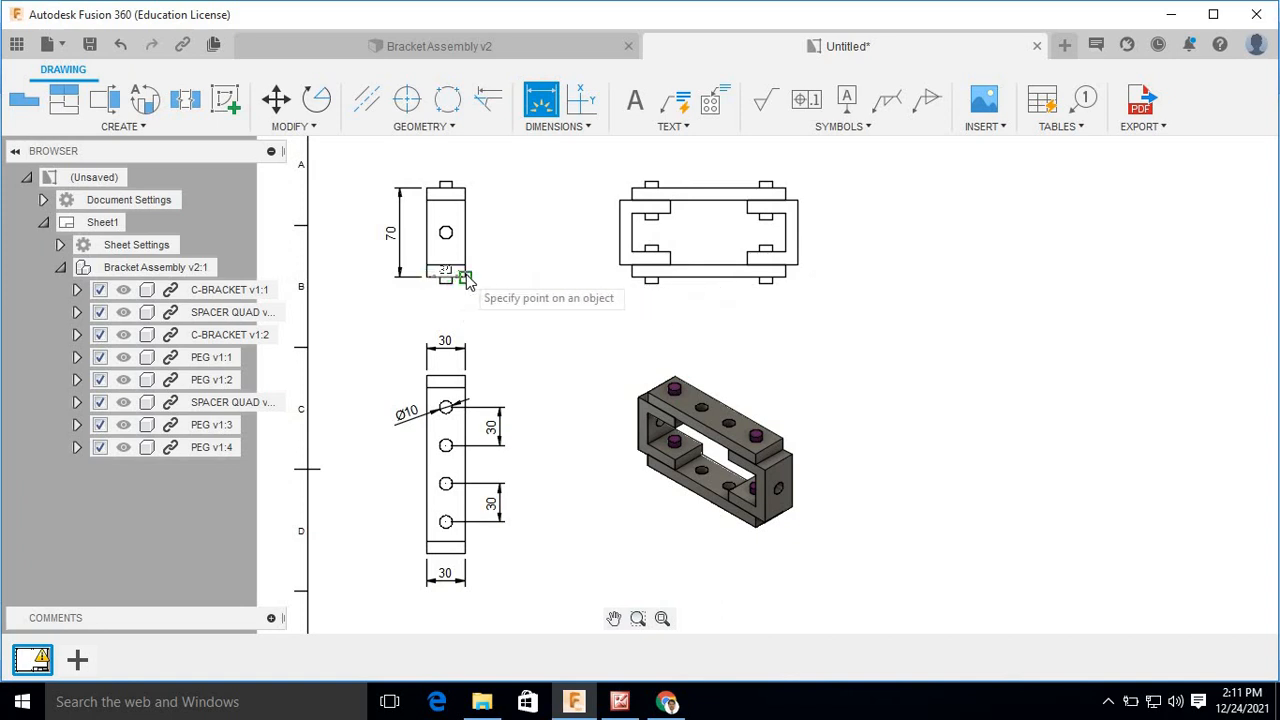
click(465, 278)
click(474, 303)
Dimension the left C-bracket's lower arm length and the upper spacer's length in the view to the right of the base view.
click(619, 265)
click(670, 265)
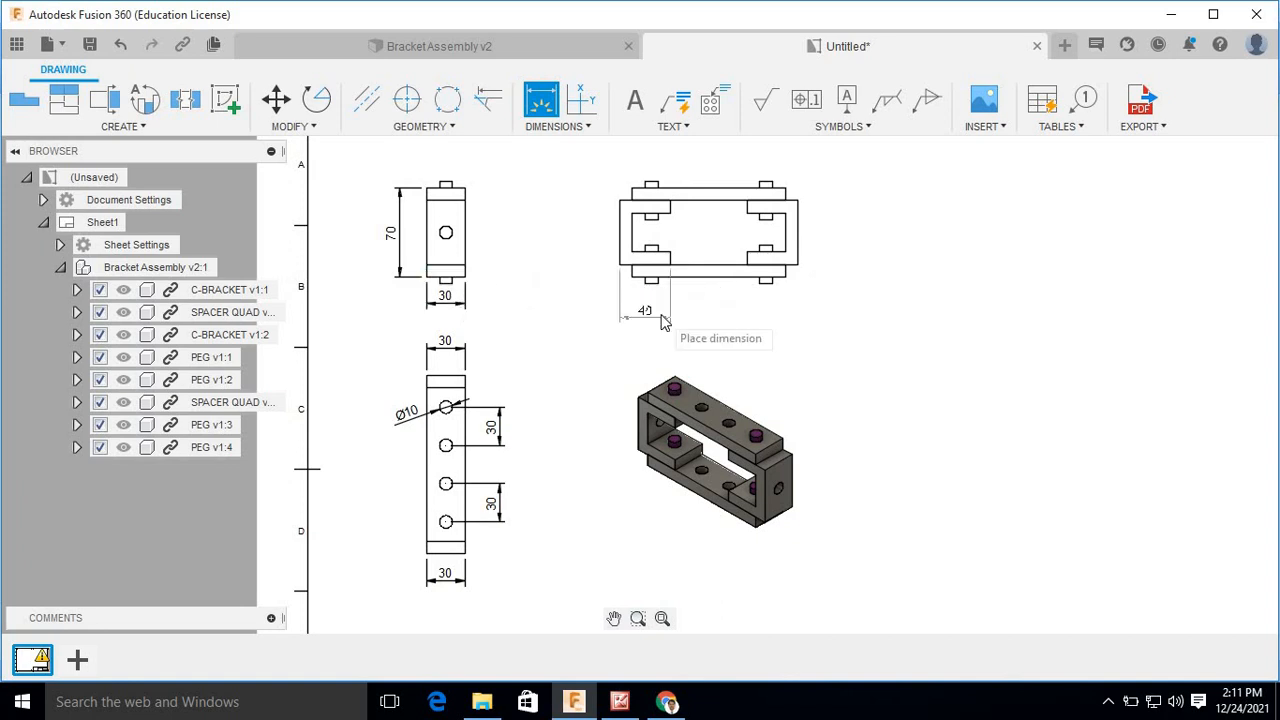
click(660, 318)
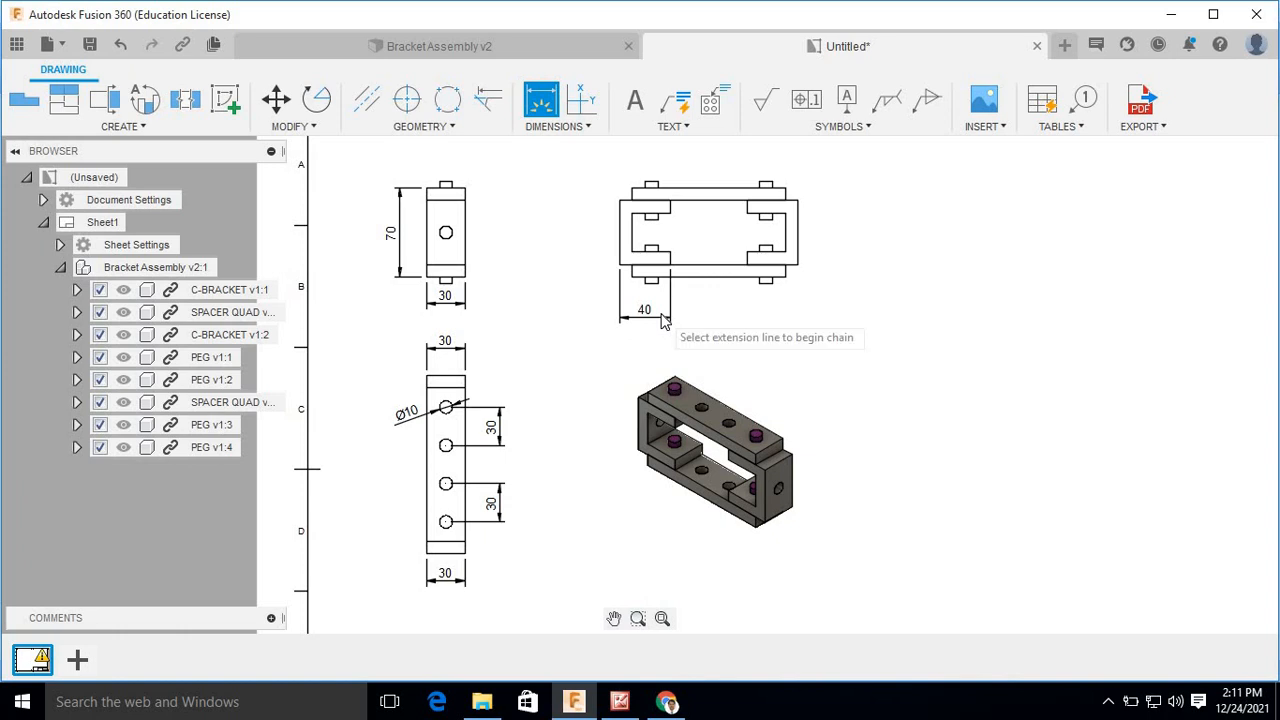
click(632, 188)
click(786, 189)
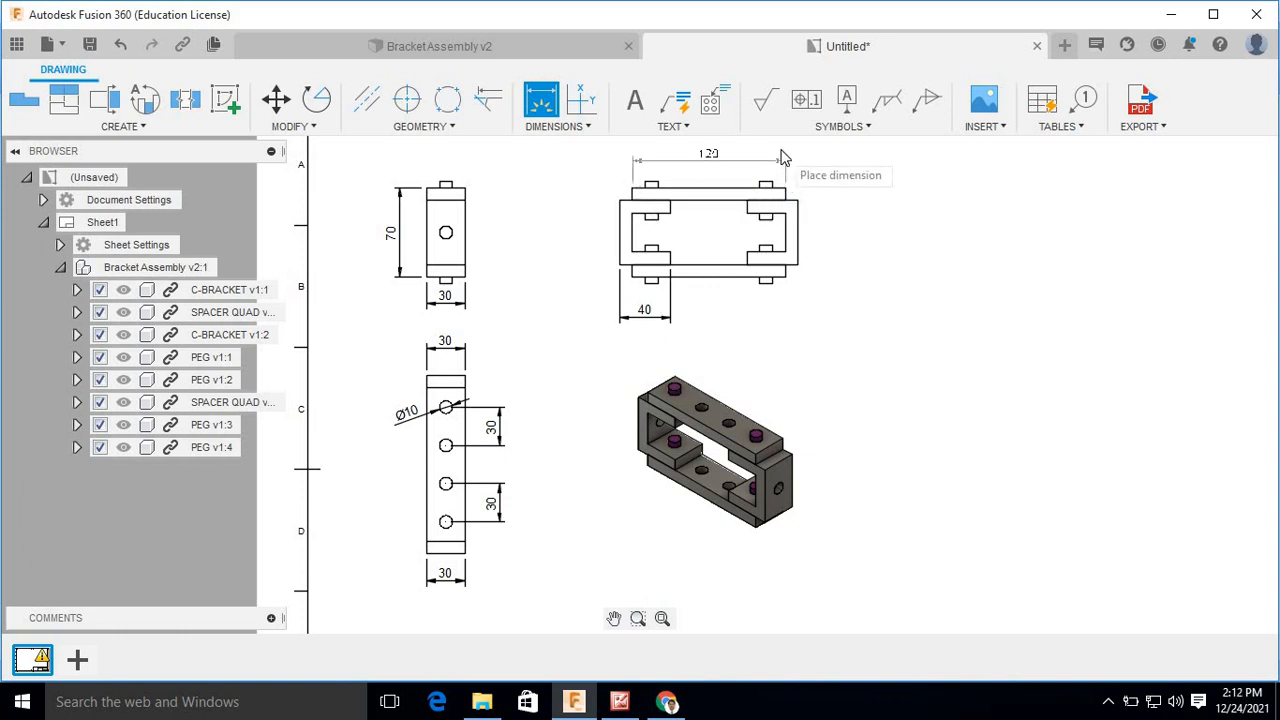
click(784, 158)
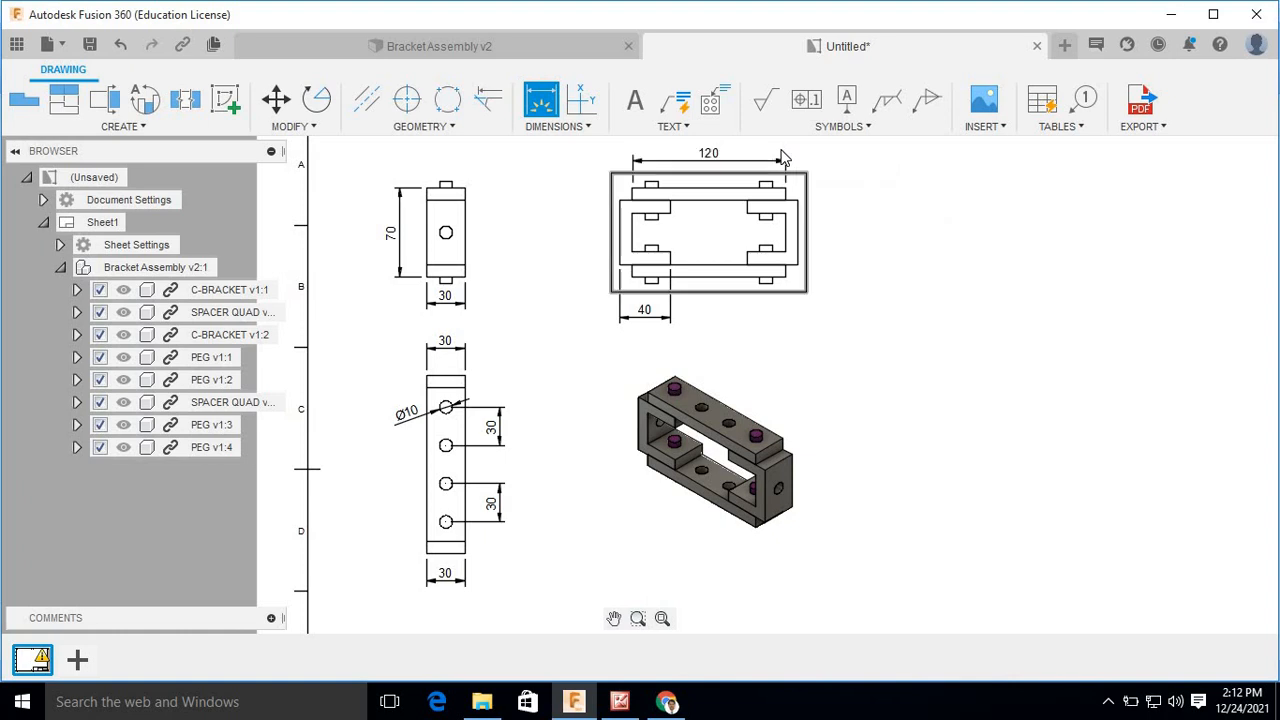
Dimension the left C-bracket's height, placing the dimension to the left of the side view.
click(620, 201)
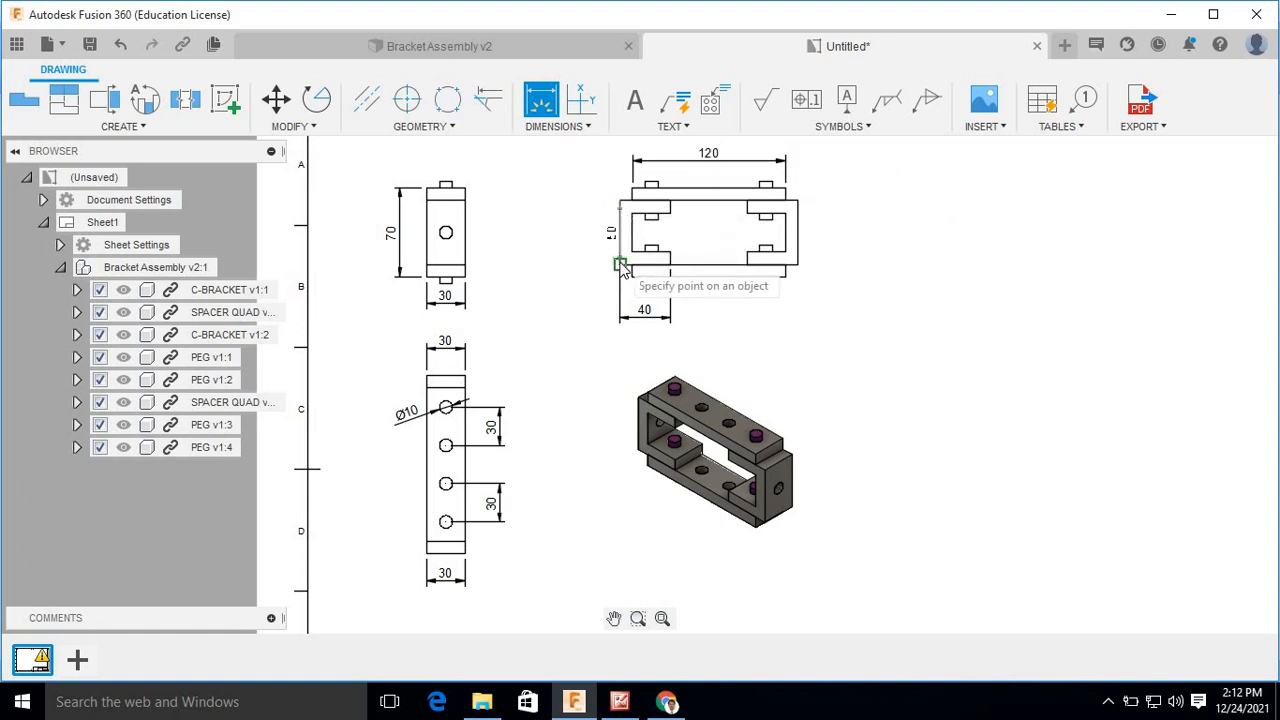
click(620, 264)
click(591, 252)
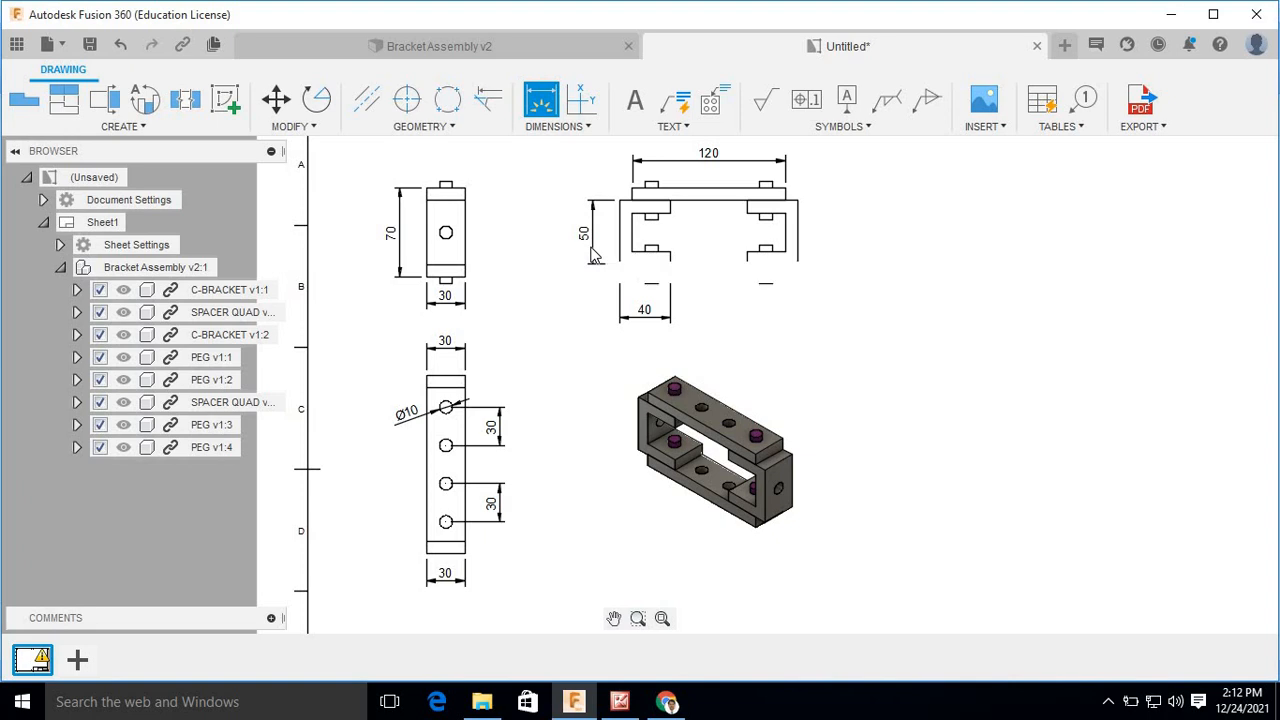
Place a First Level parts list in the empty sheet area above and to the right of the isometric view.
scroll(841, 318, down, 4)
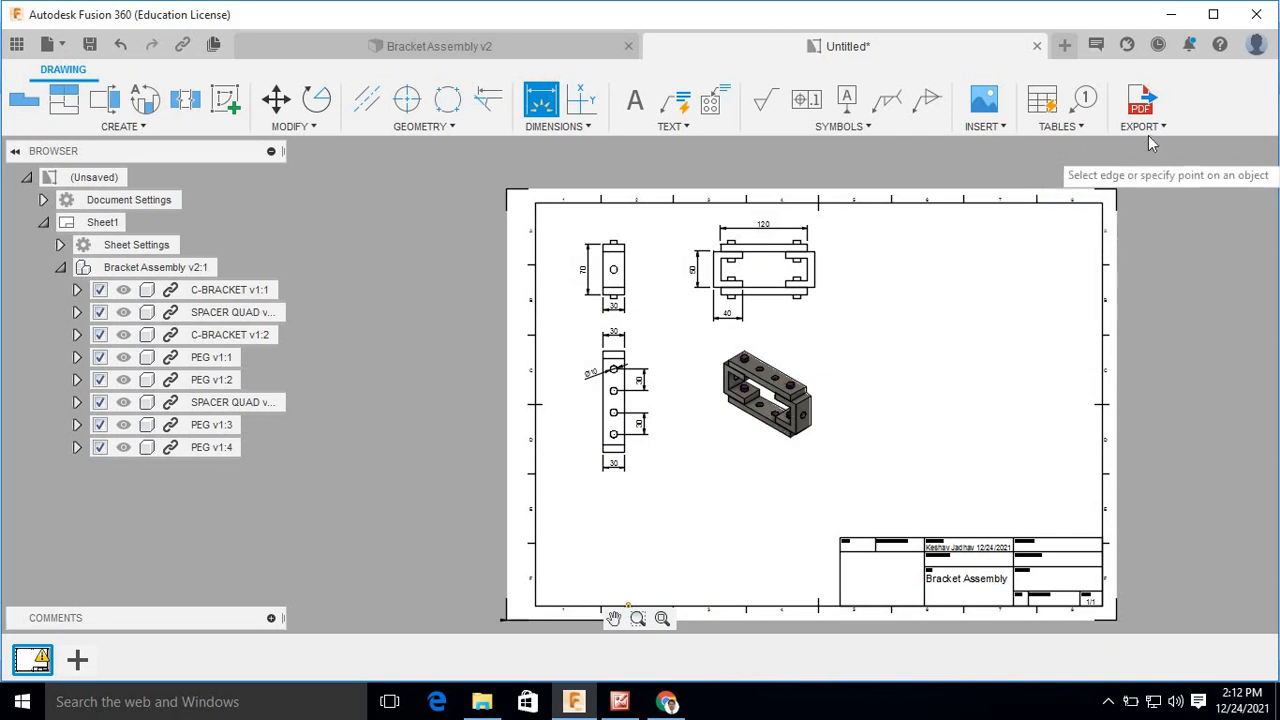
click(1080, 127)
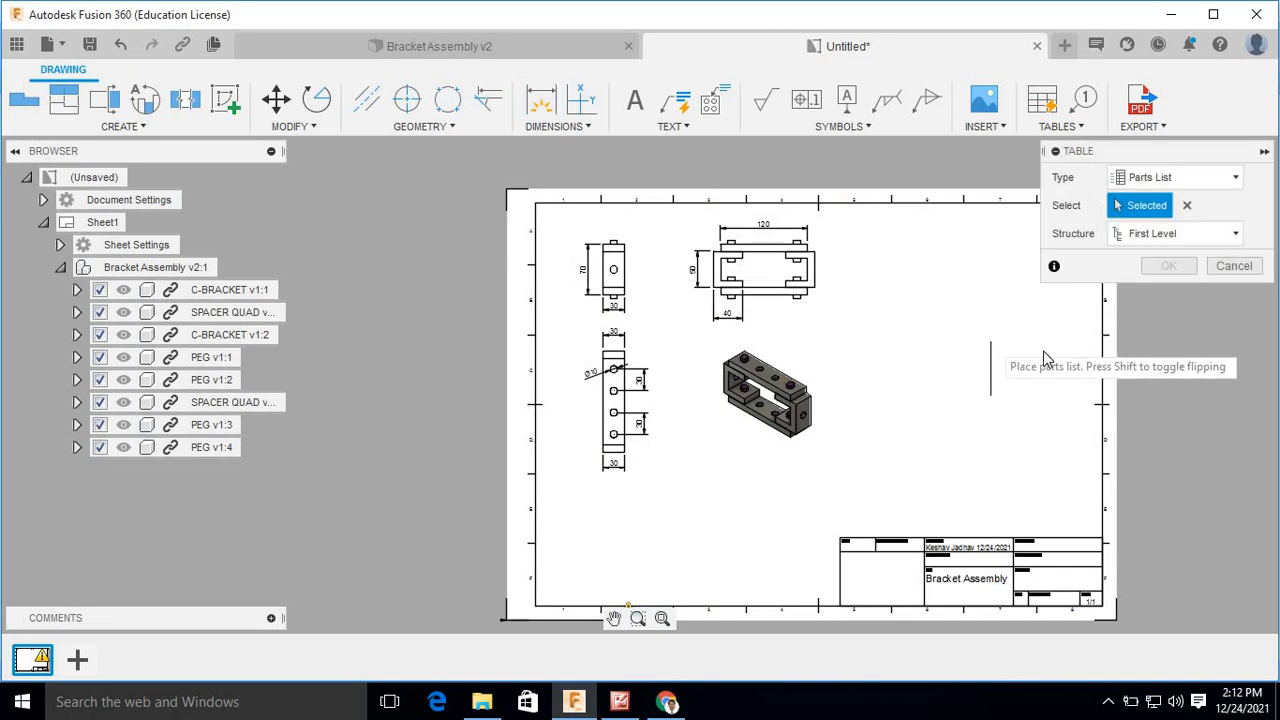
click(1091, 313)
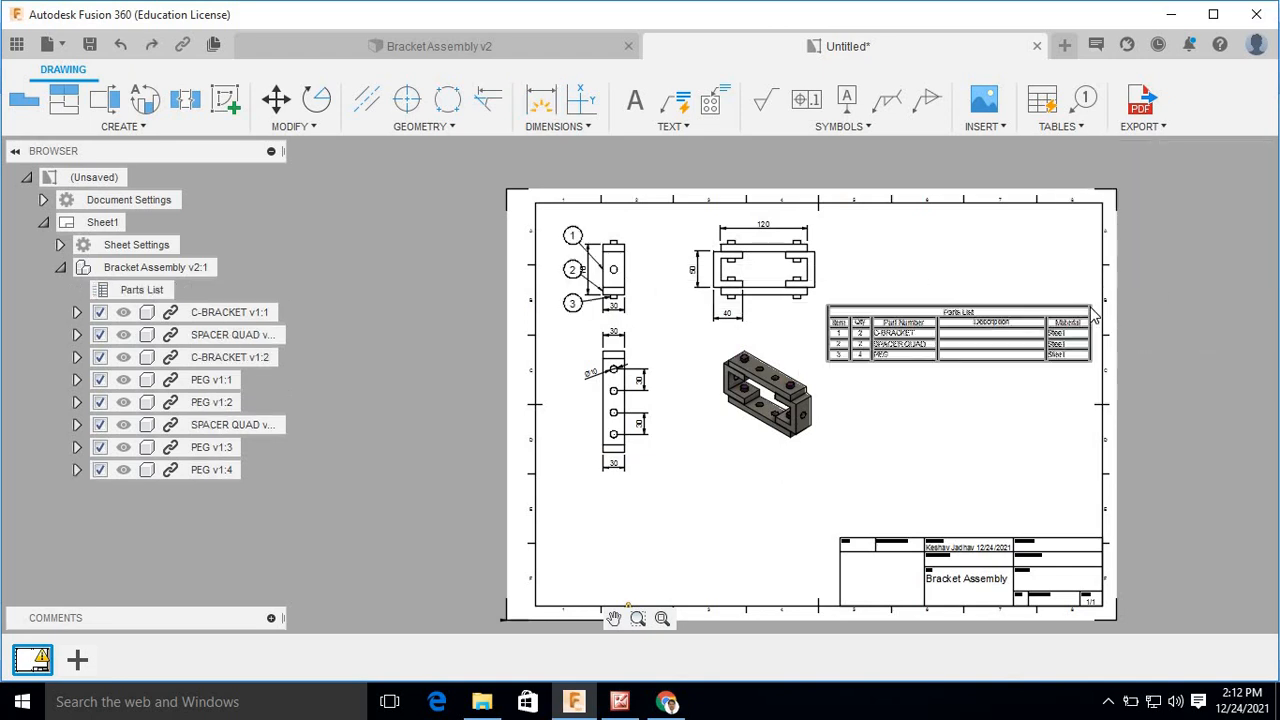
Move balloons 1, 2 and 3 to the right side of the base view, clear of its height dimension.
scroll(1011, 333, up, 4)
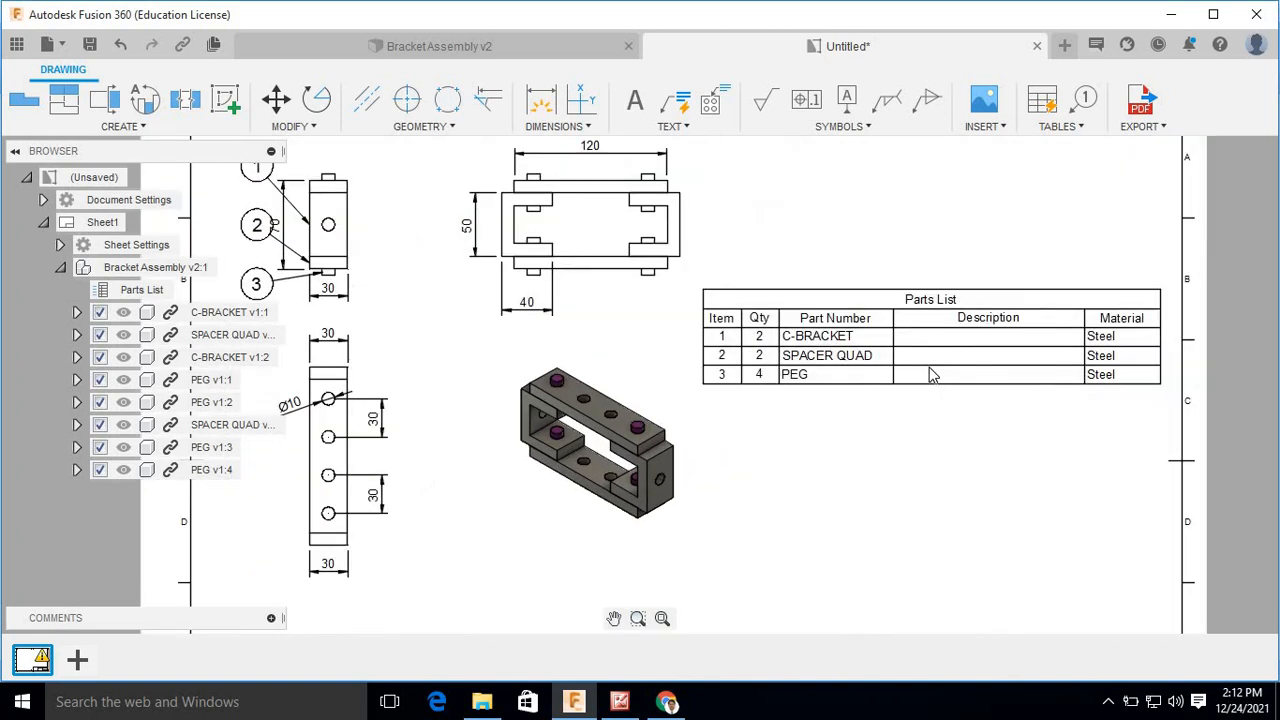
scroll(816, 330, down, 2)
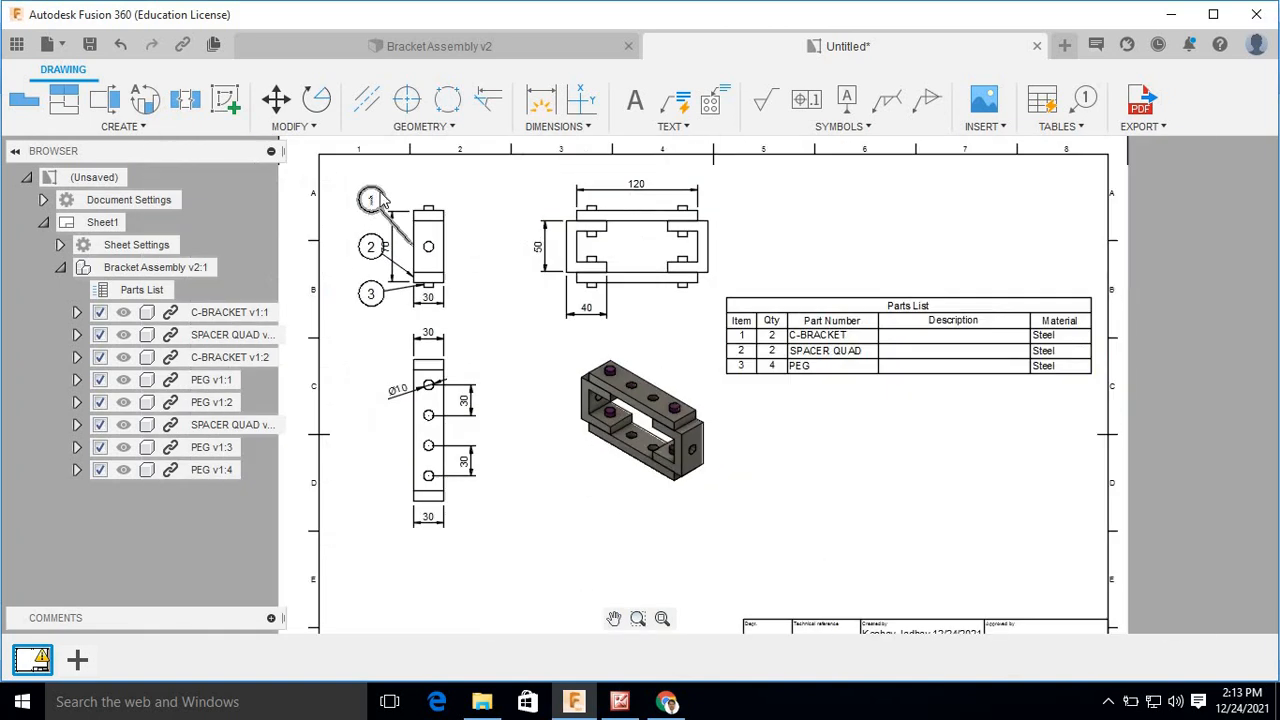
click(382, 199)
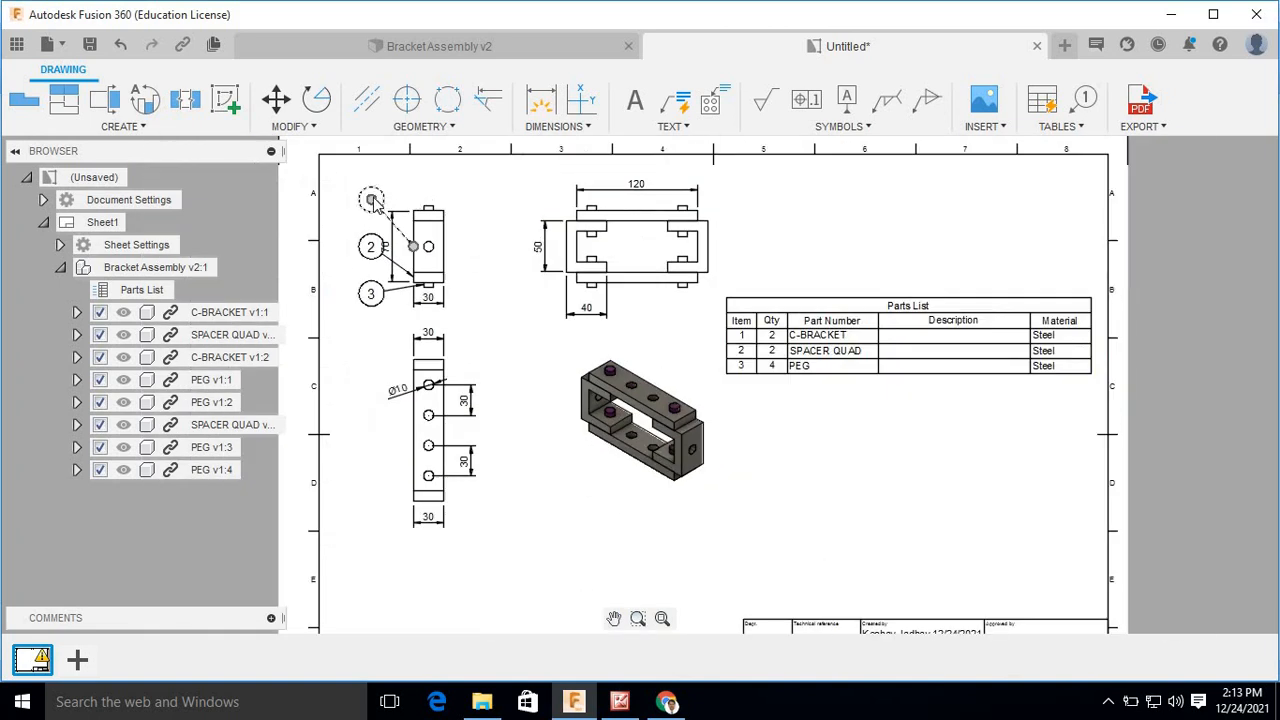
drag(372, 200, 468, 200)
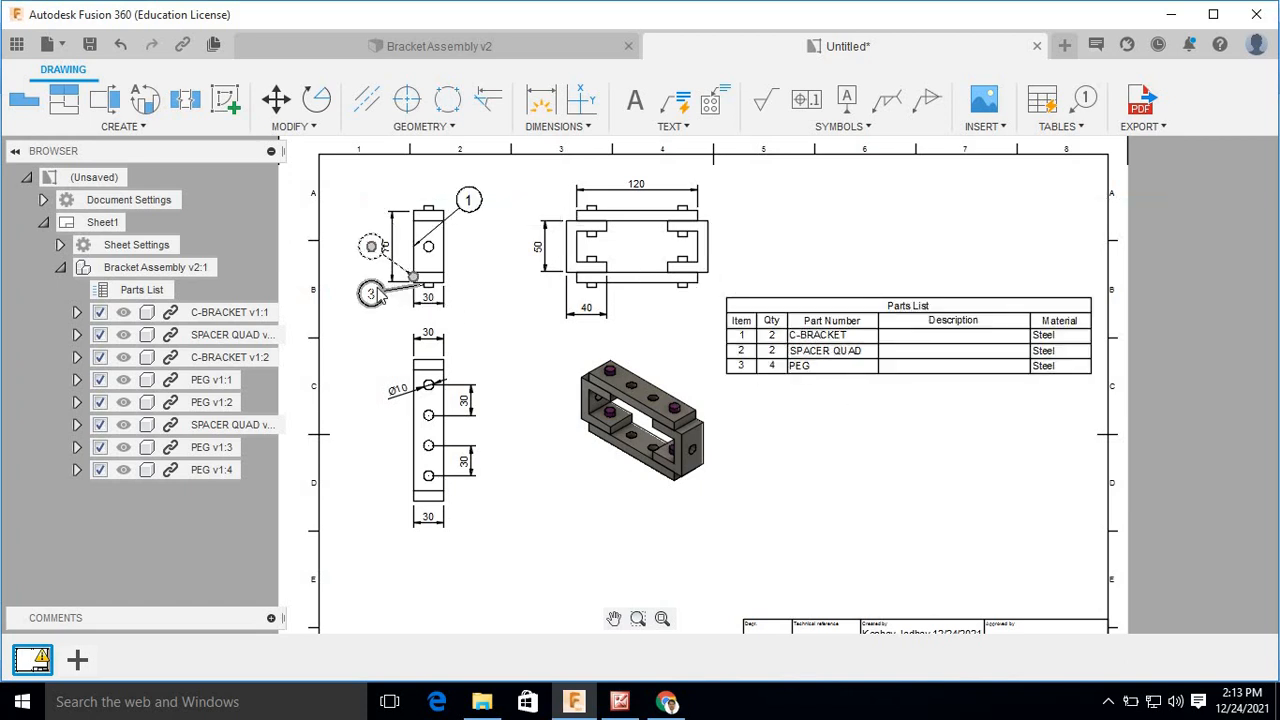
click(371, 246)
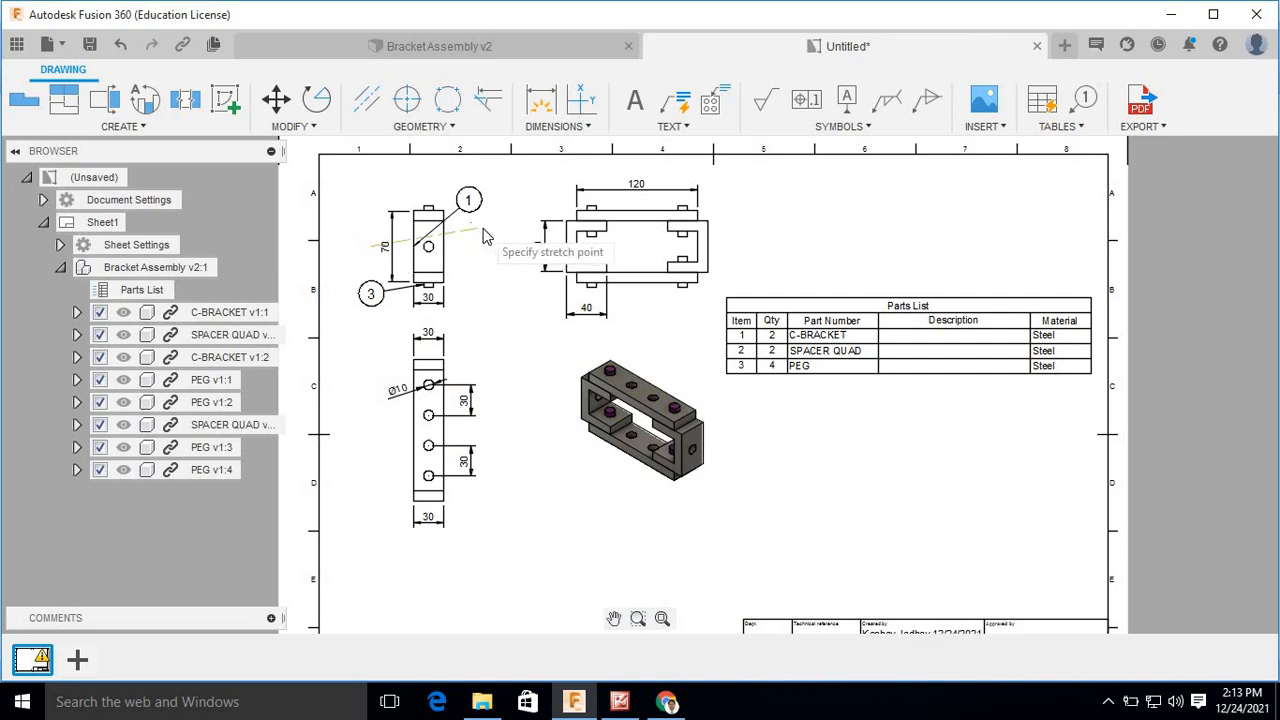
click(484, 236)
click(371, 292)
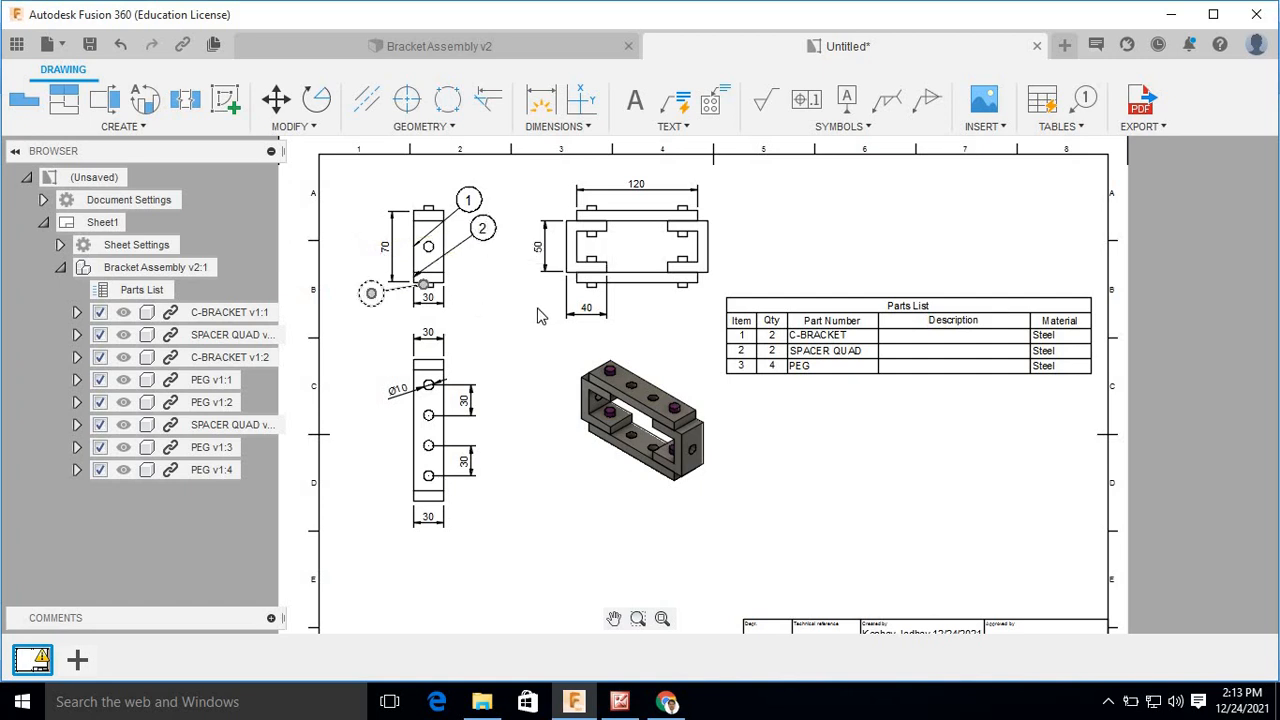
click(371, 292)
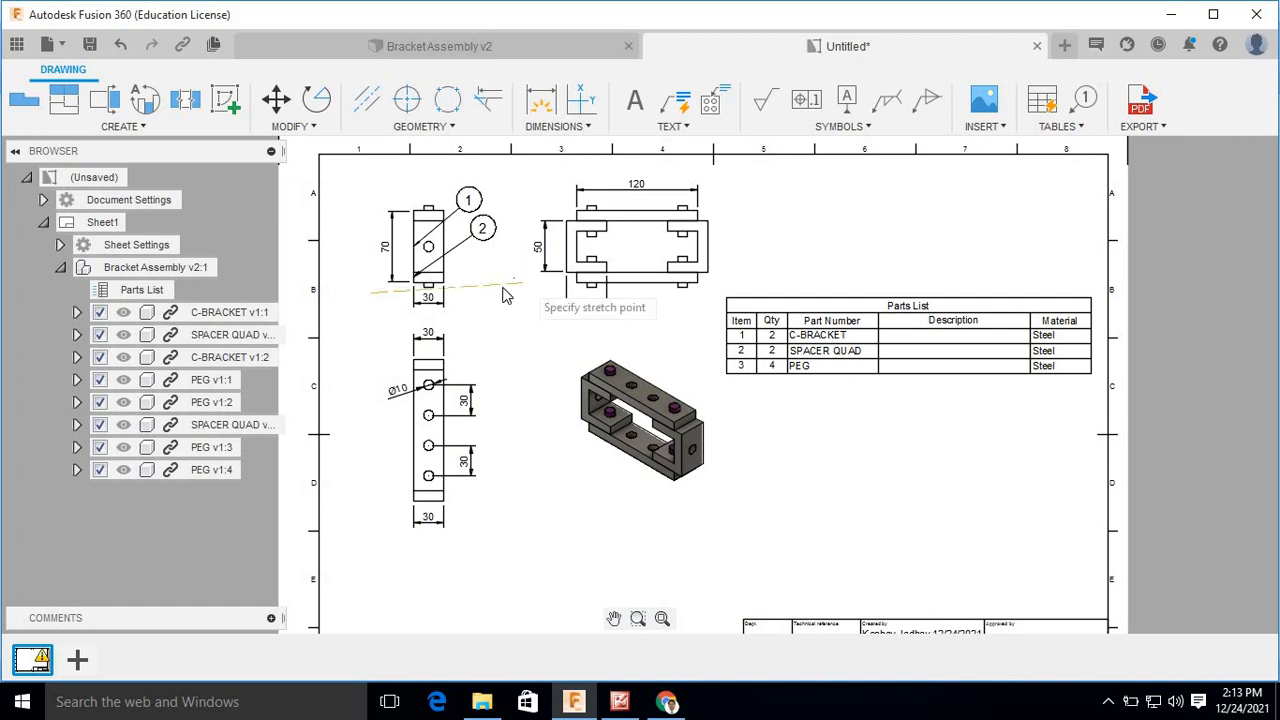
click(496, 262)
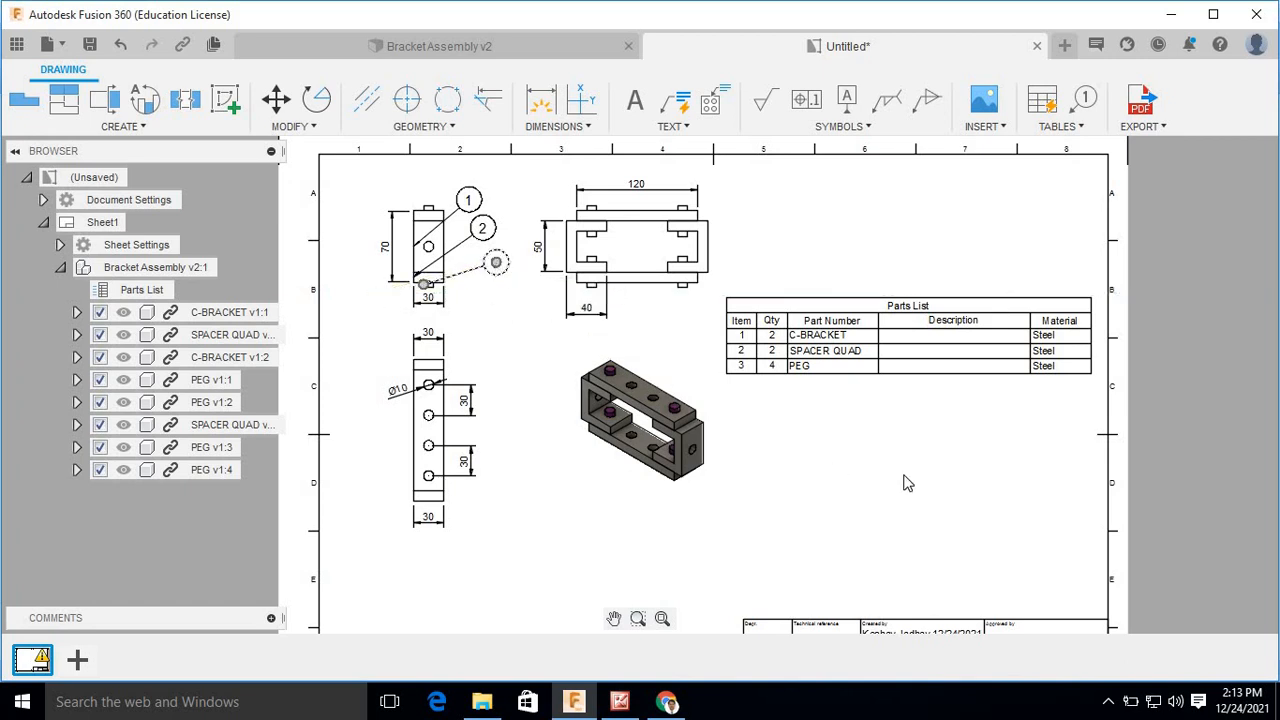
Open the title block for editing and set the DWG No. to 6.
scroll(910, 580, up, 3)
scroll(903, 598, up, 1)
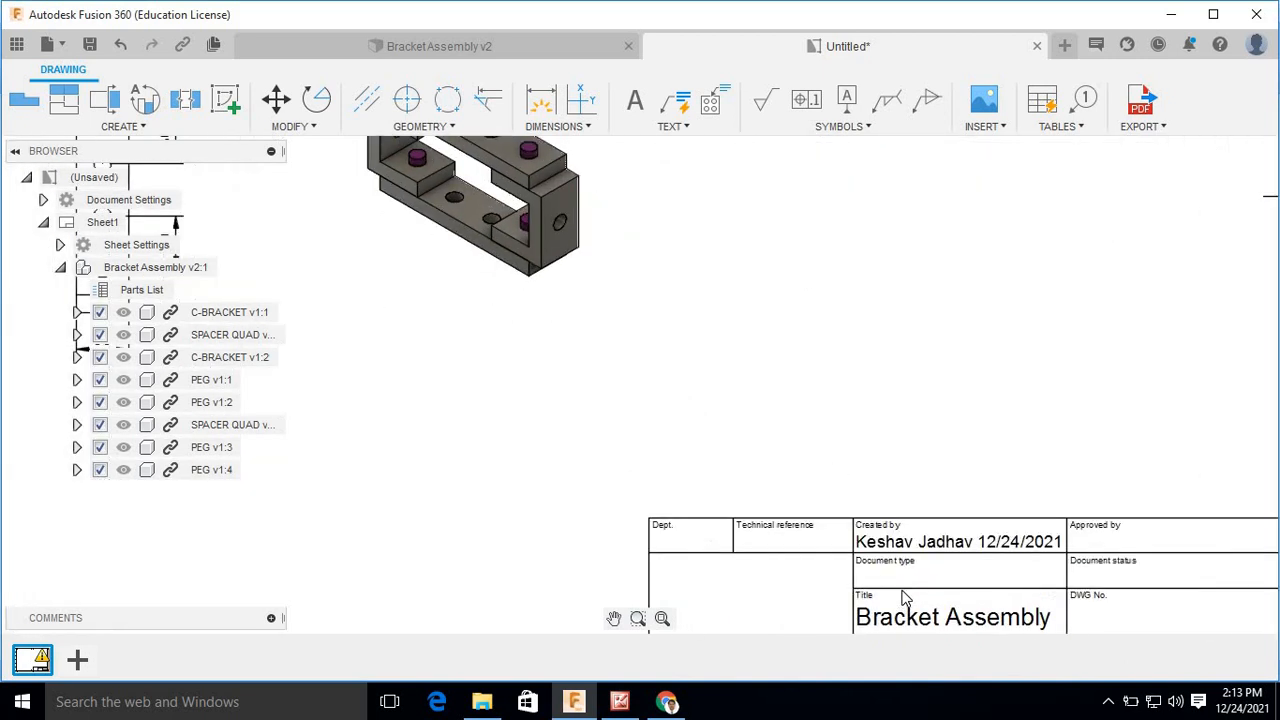
double_click(760, 518)
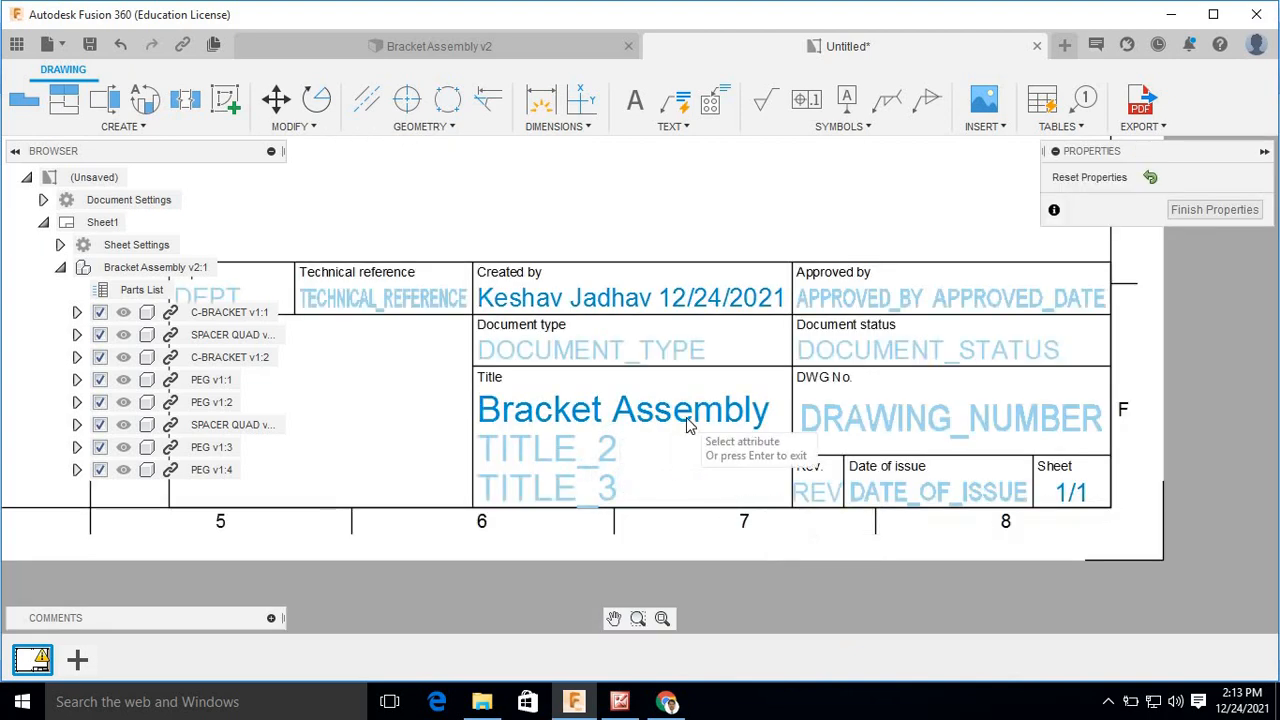
click(895, 428)
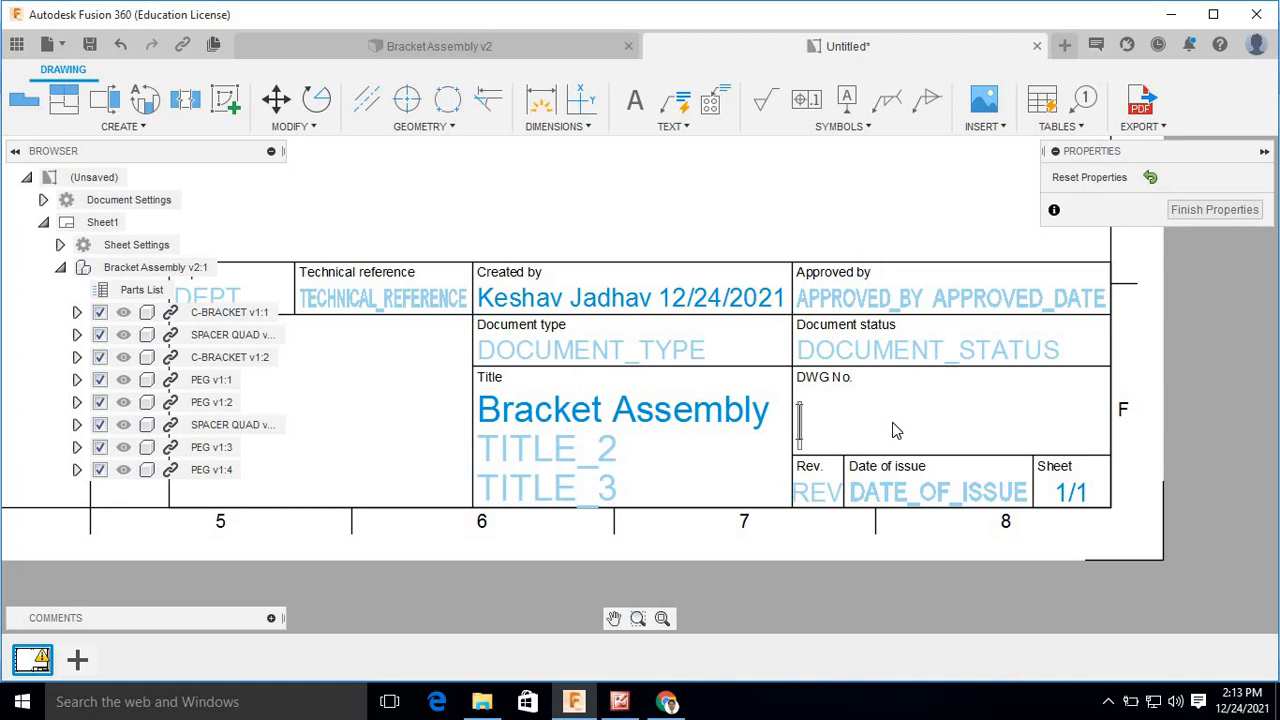
text(6)
key(BackSpace)
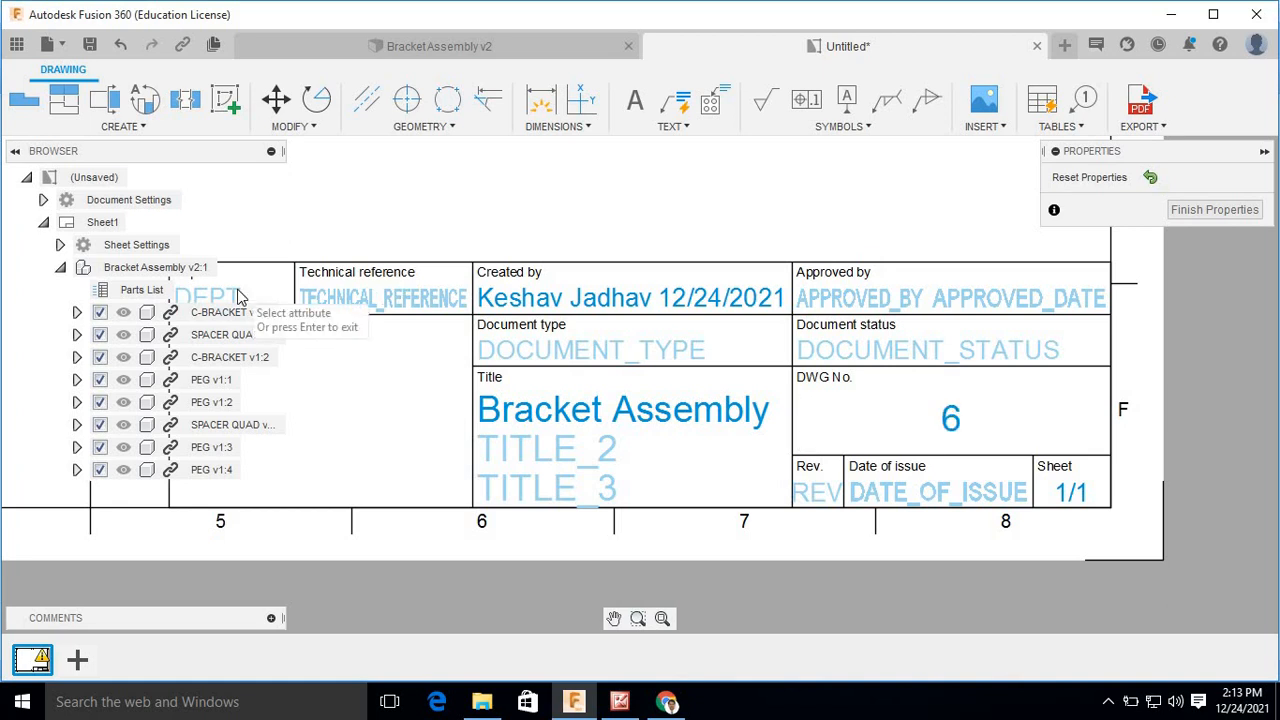
Fill in the title block's Dept. as Mech and its Technical reference as SMD Practical.
click(236, 297)
text(Mech)
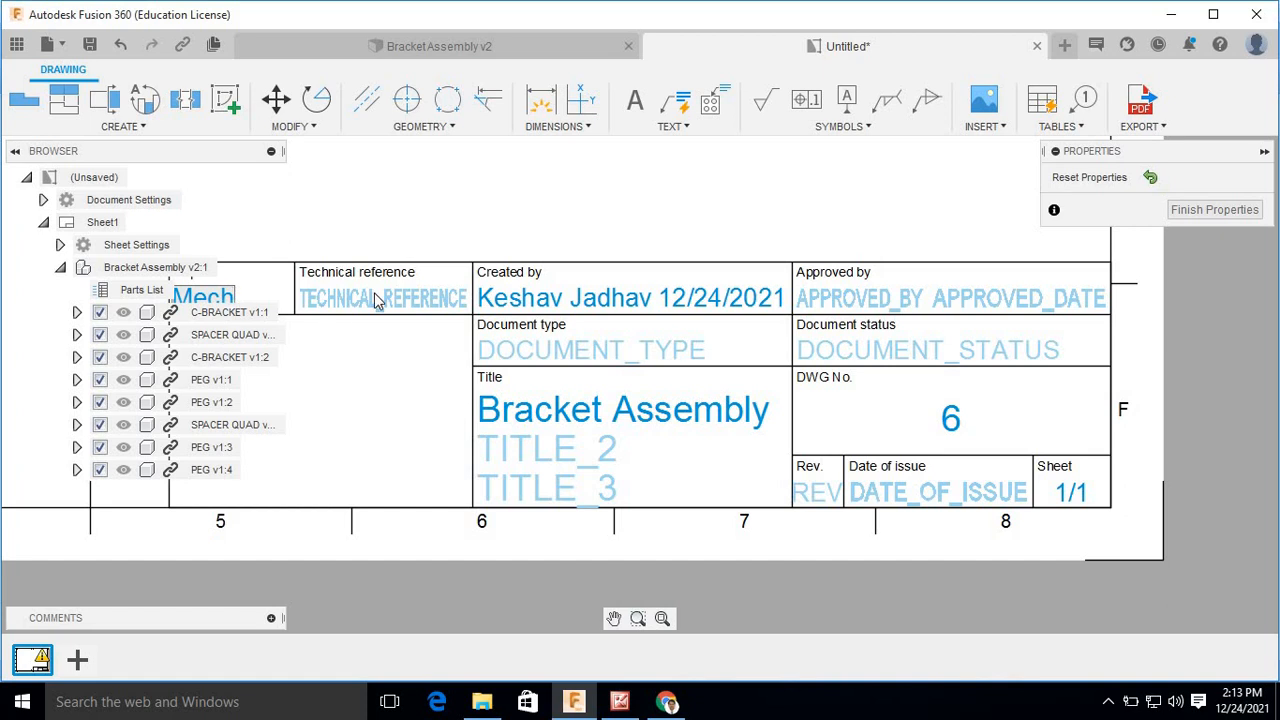
key(Return)
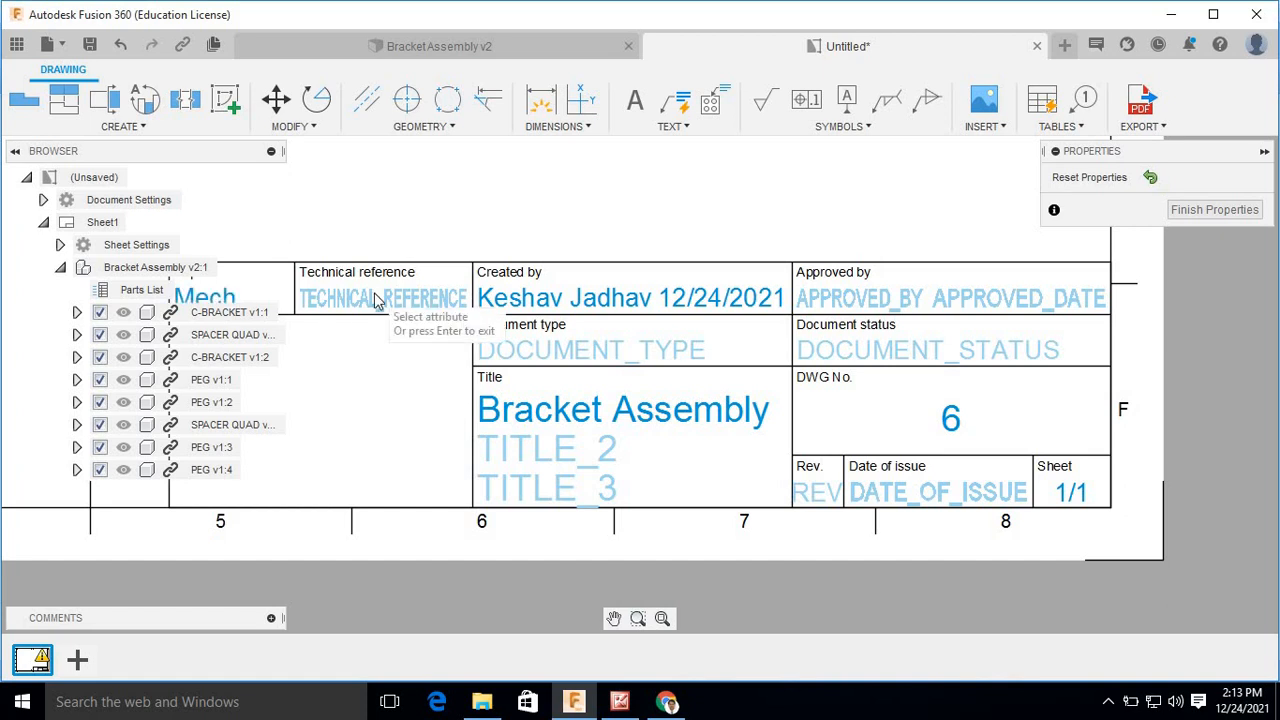
click(376, 301)
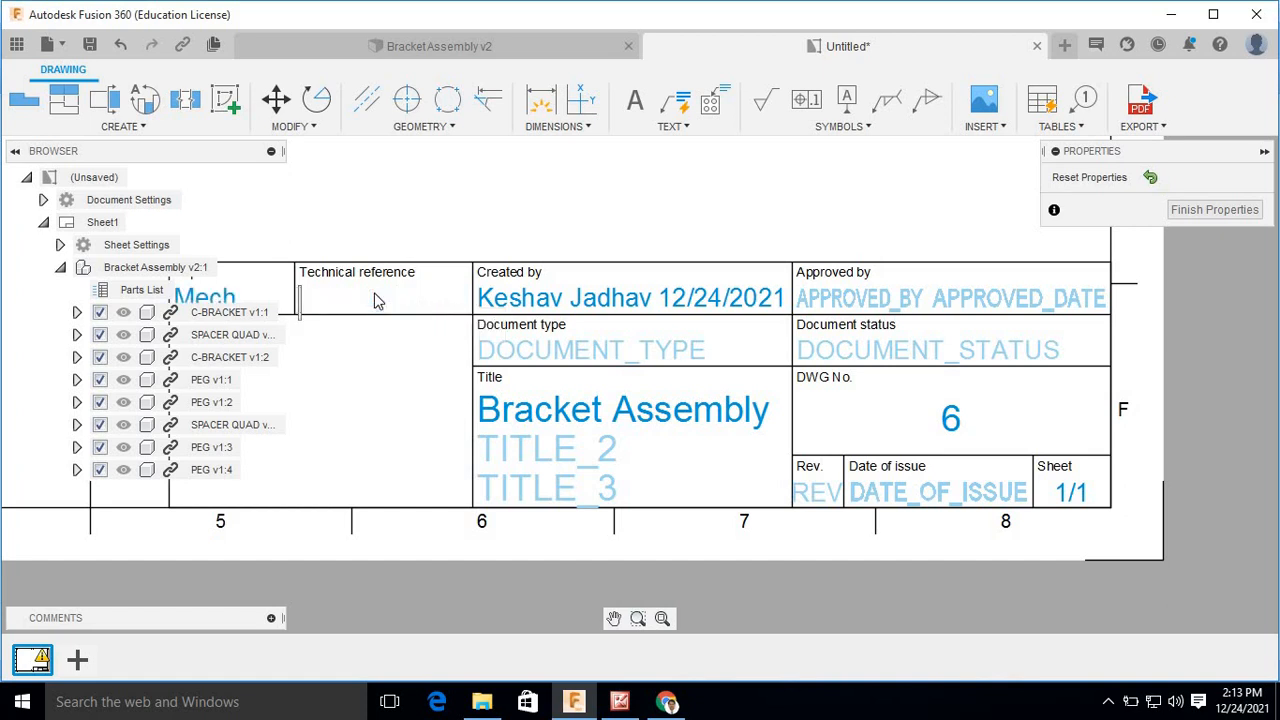
text(SMD)
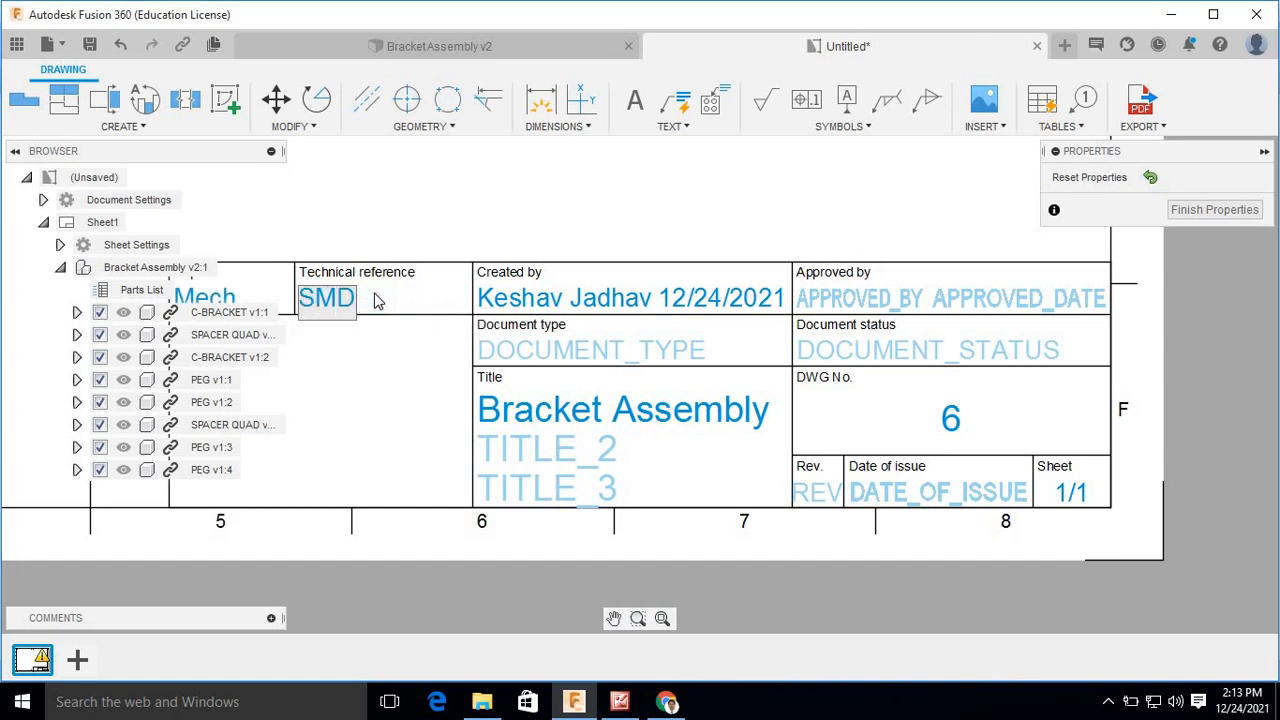
text( Practi)
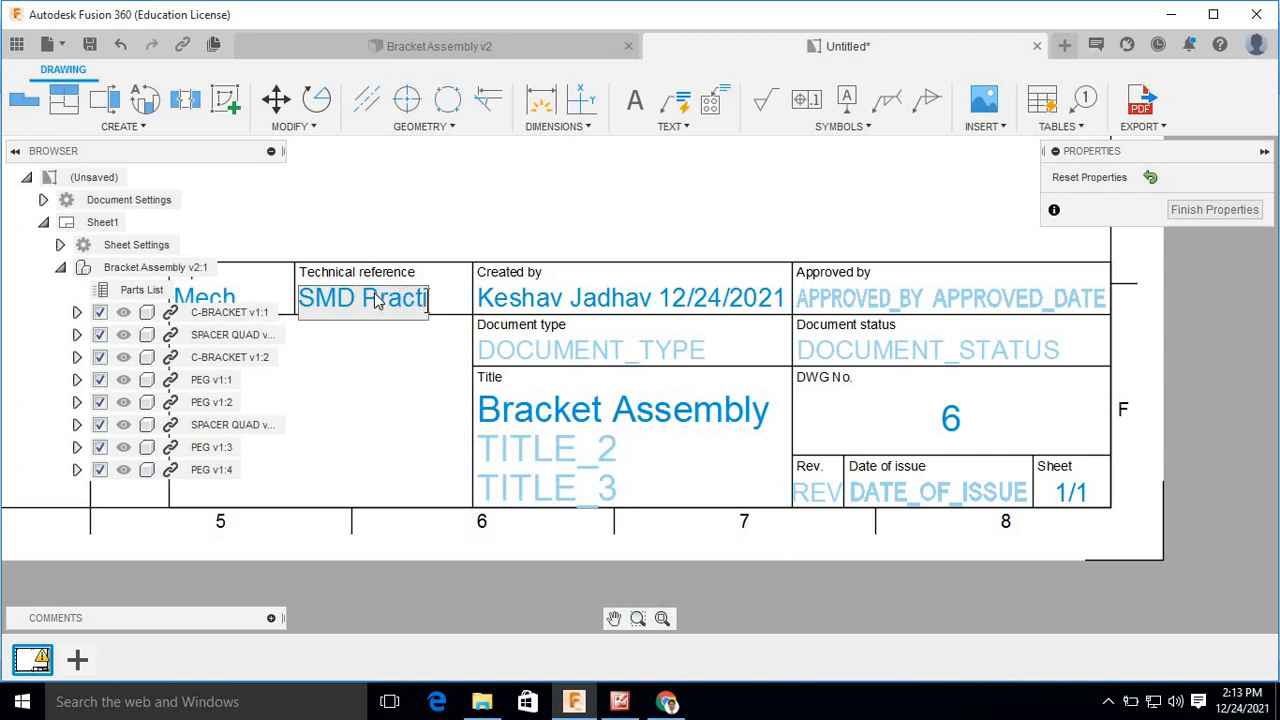
text(cal)
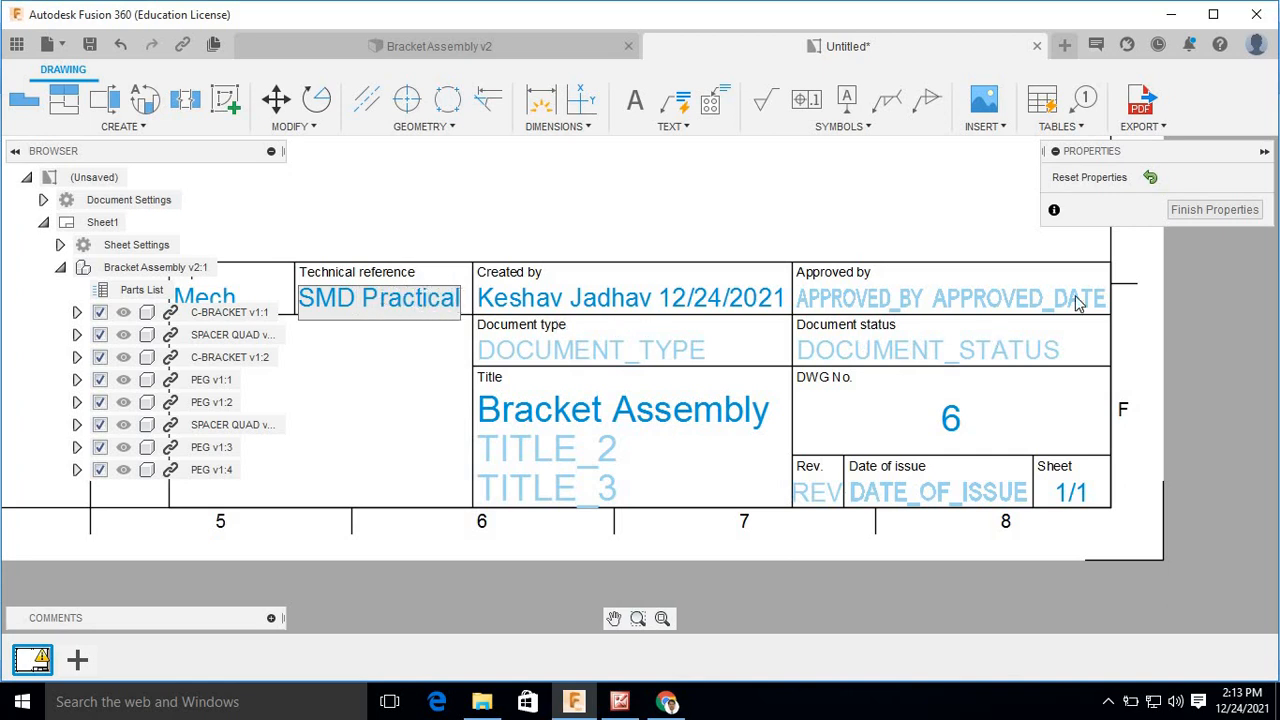
Finish the title block edit and export all sheets with lineweights as Untitled.pdf in the Bracket Assembly folder.
click(1188, 215)
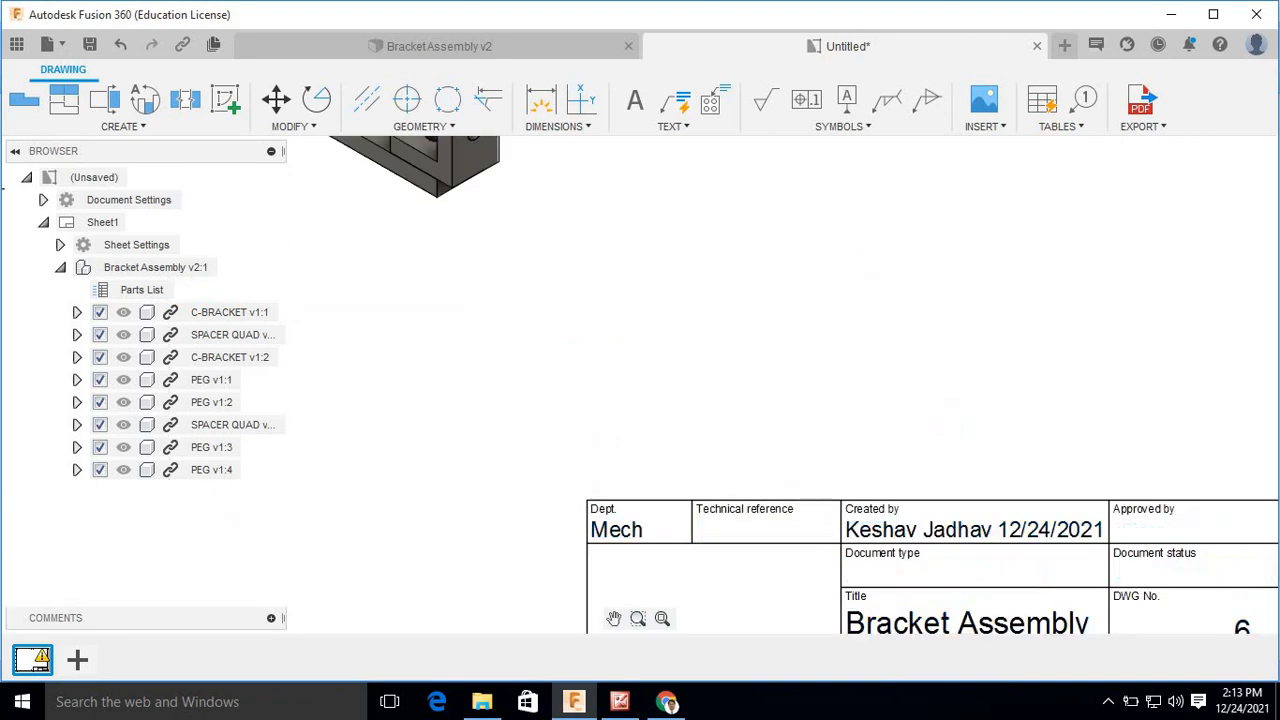
click(1166, 128)
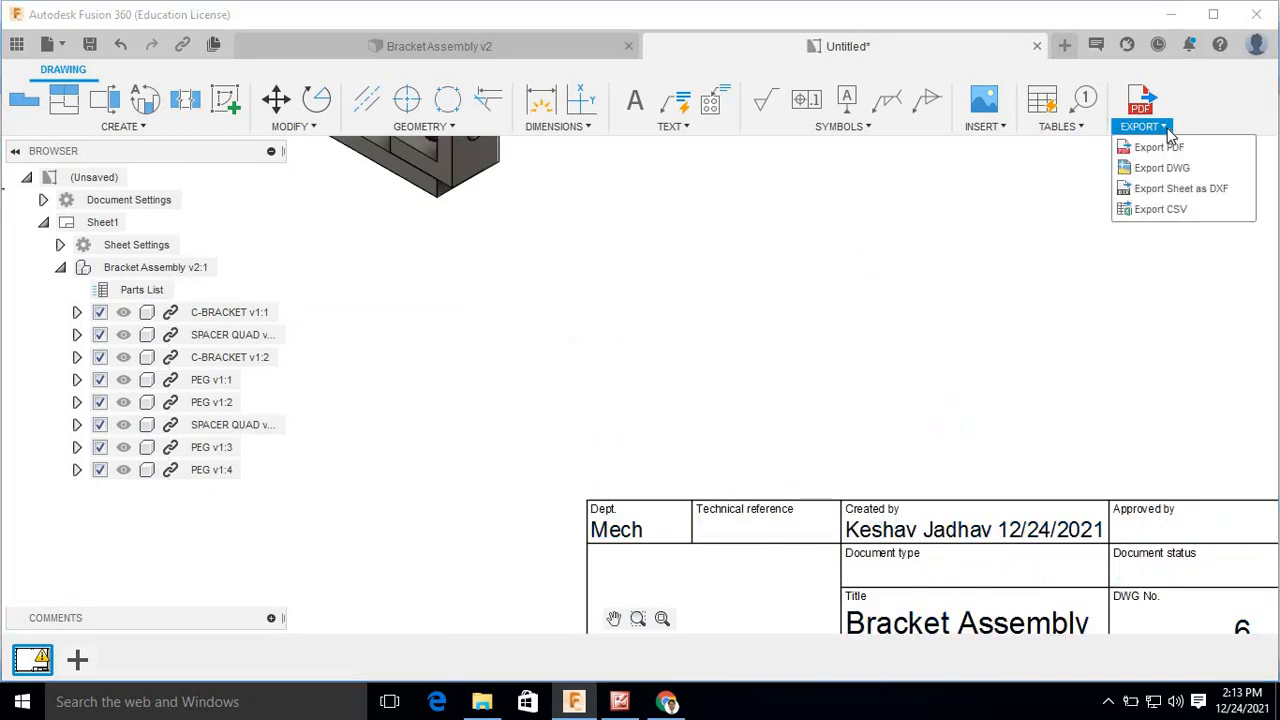
click(1157, 148)
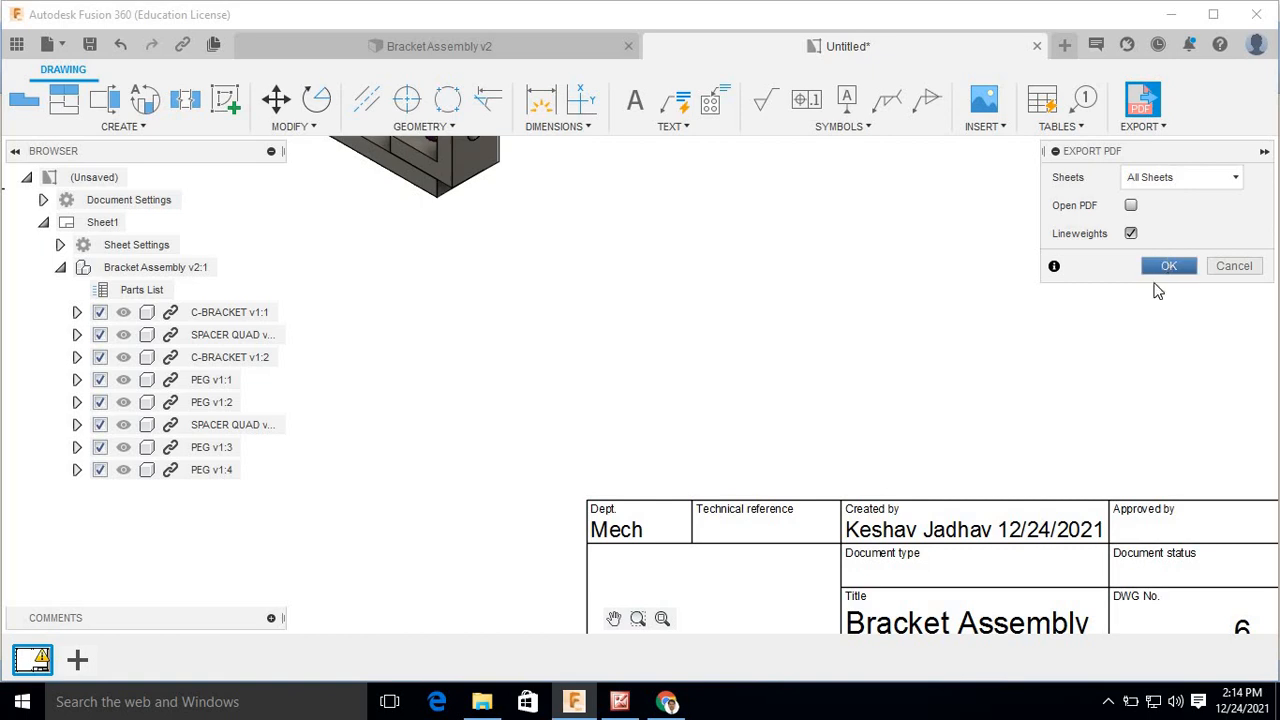
click(1158, 270)
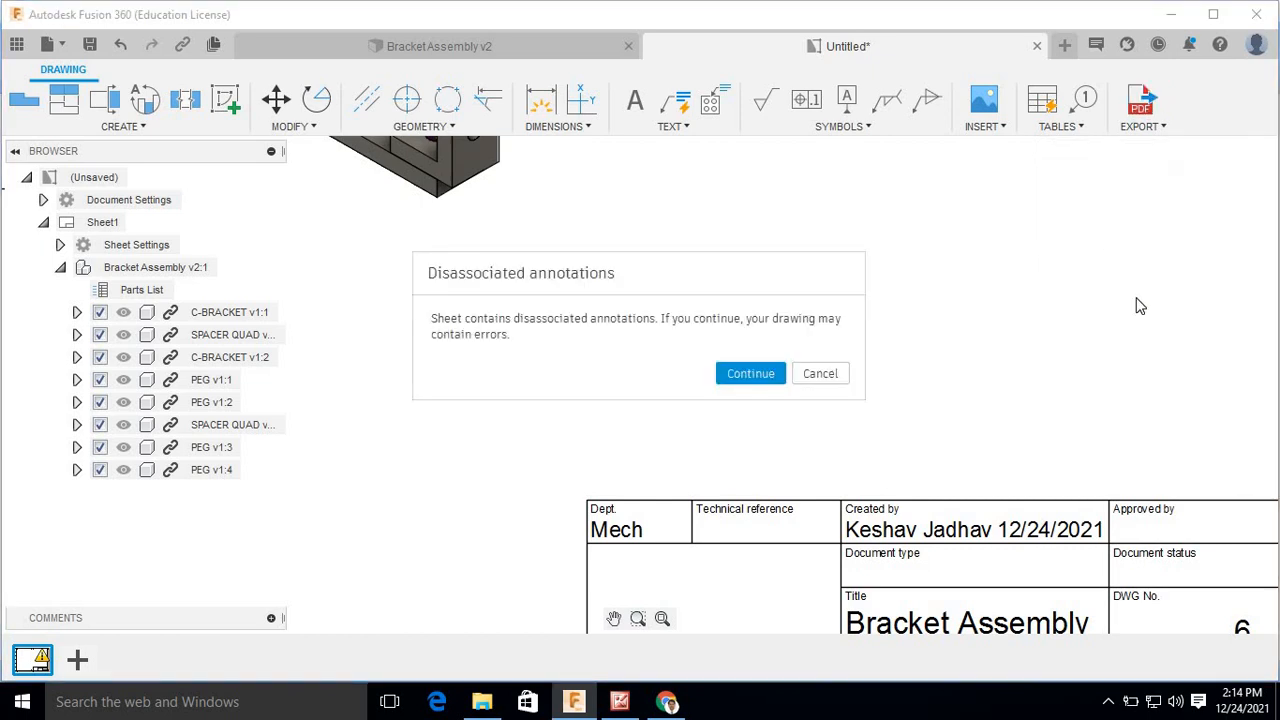
click(745, 373)
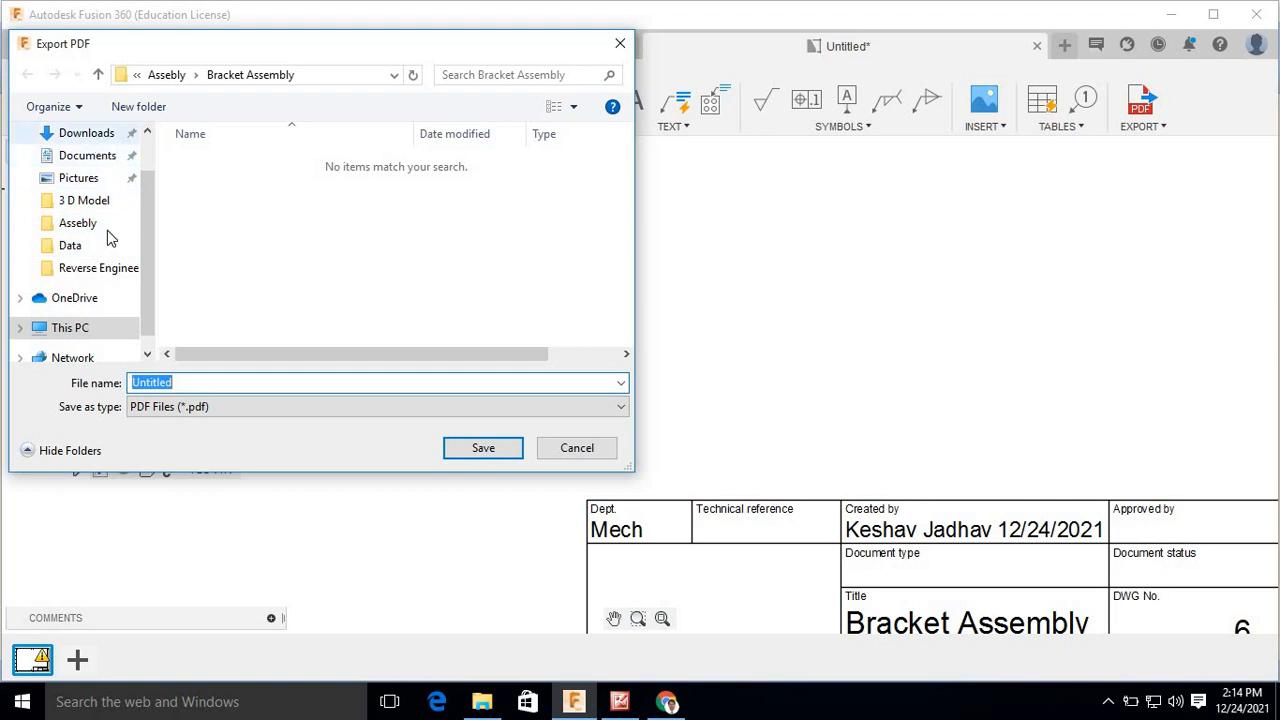
scroll(154, 246, up, 1)
click(82, 163)
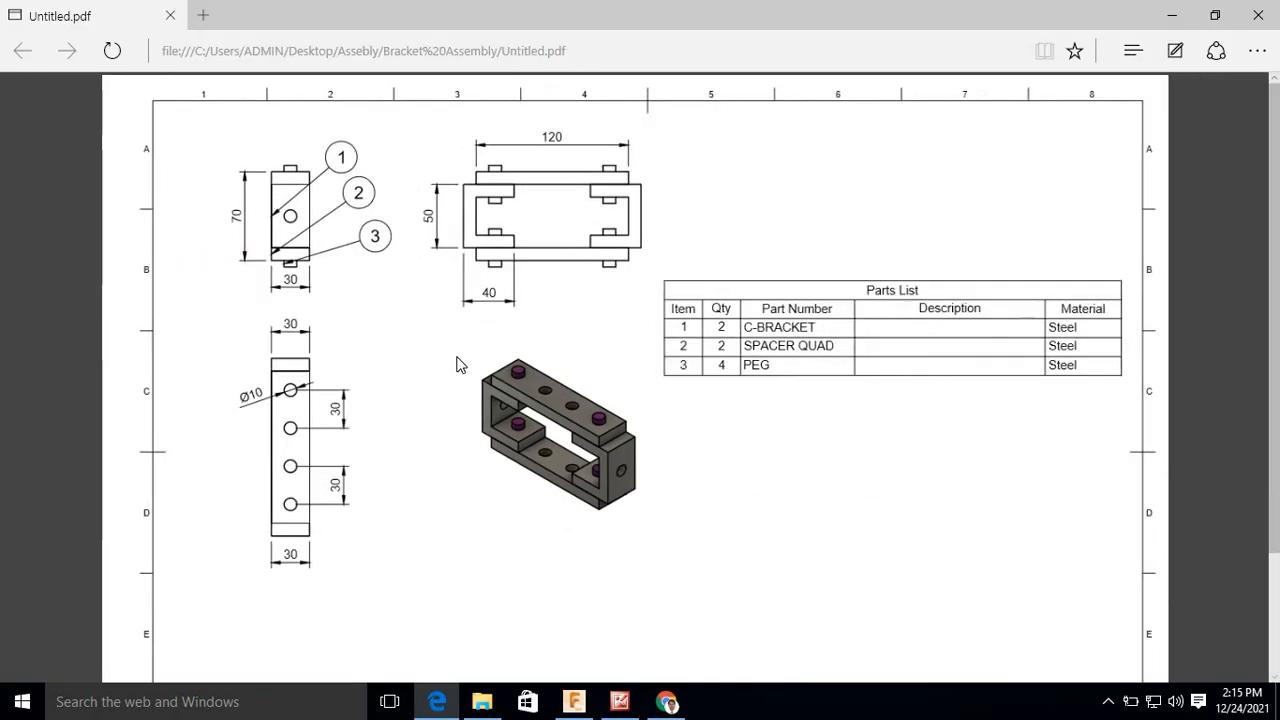
Check the full sheet of the exported Untitled.pdf, including its views, parts list and title block, and close the PDF.
ctrl+scroll(457, 357, down, 1)
scroll(623, 434, down, 1)
ctrl+scroll(623, 434, down, 1)
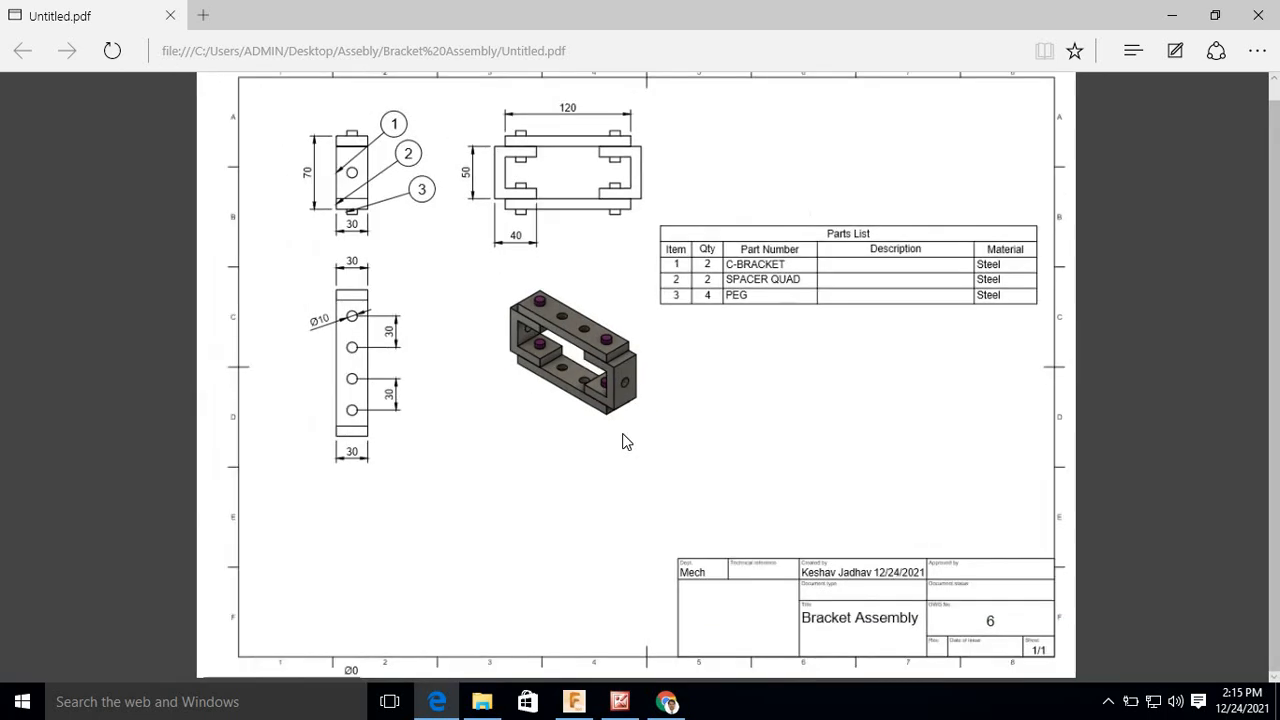
ctrl+scroll(623, 441, down, 1)
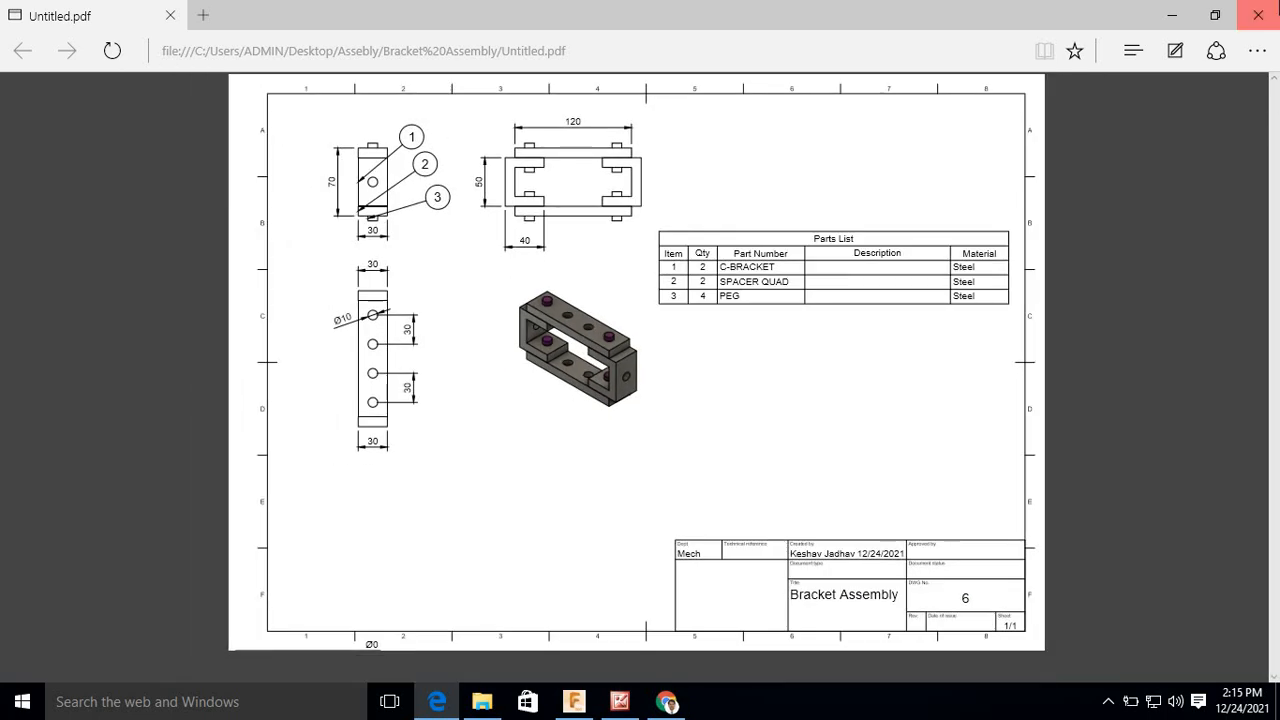
click(1258, 15)
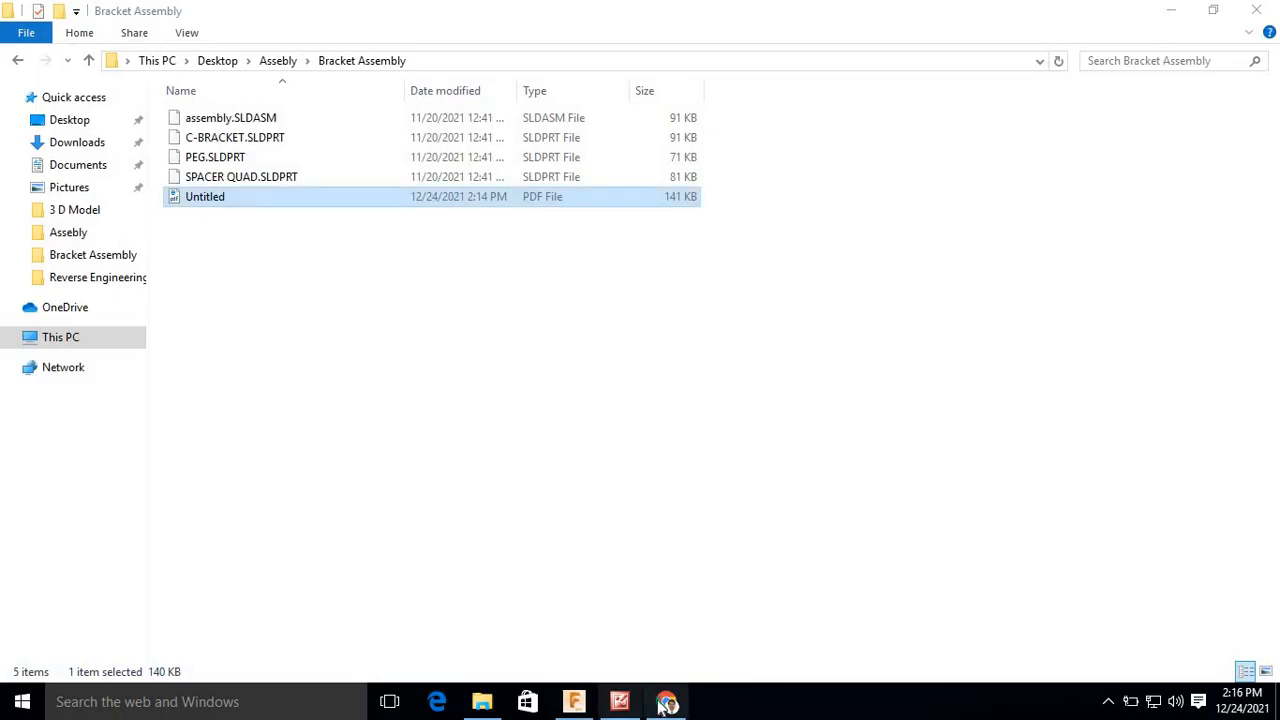
Switch to Chrome and open the grabcad.com home address in place of the mechanical part assembly page.
click(665, 703)
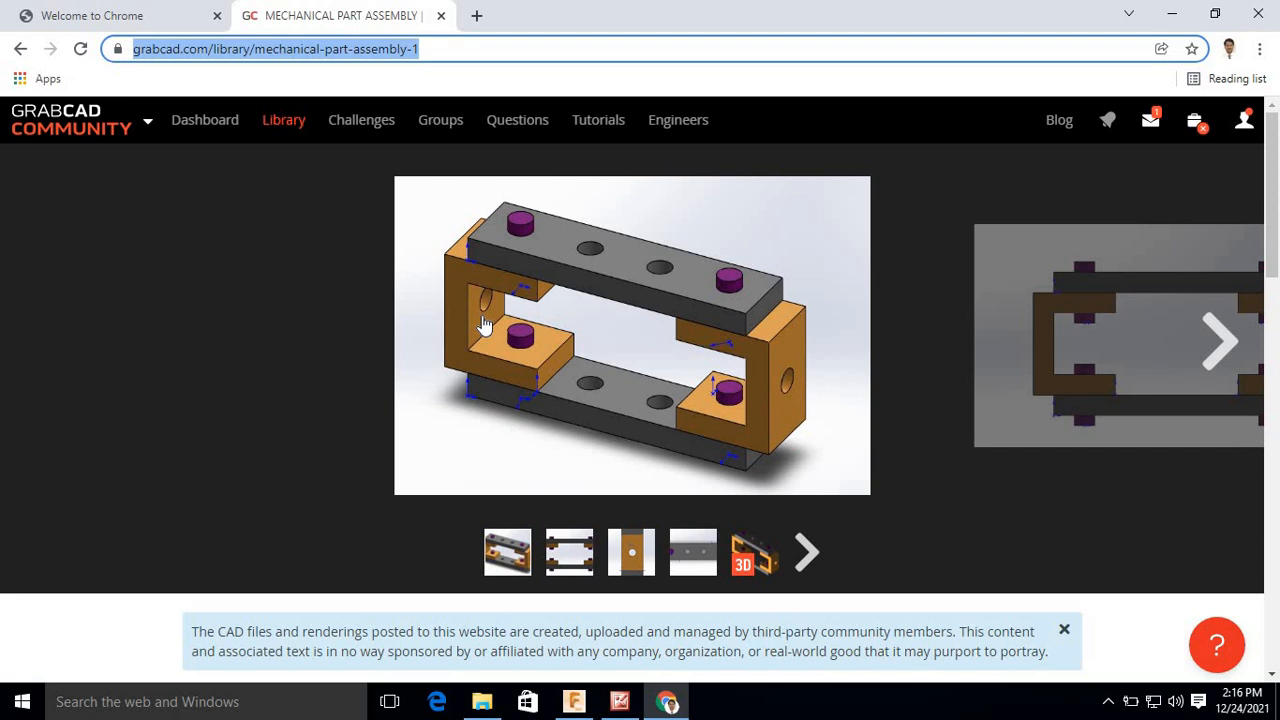
click(255, 50)
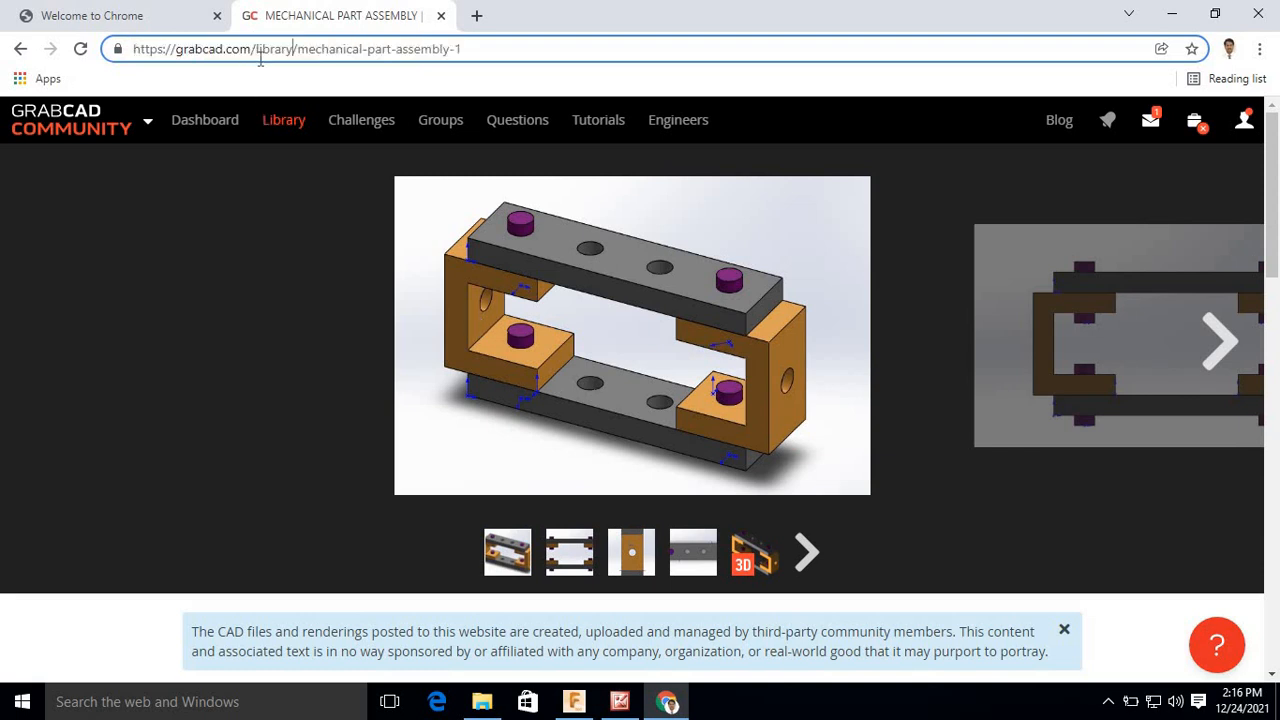
key(shift+End)
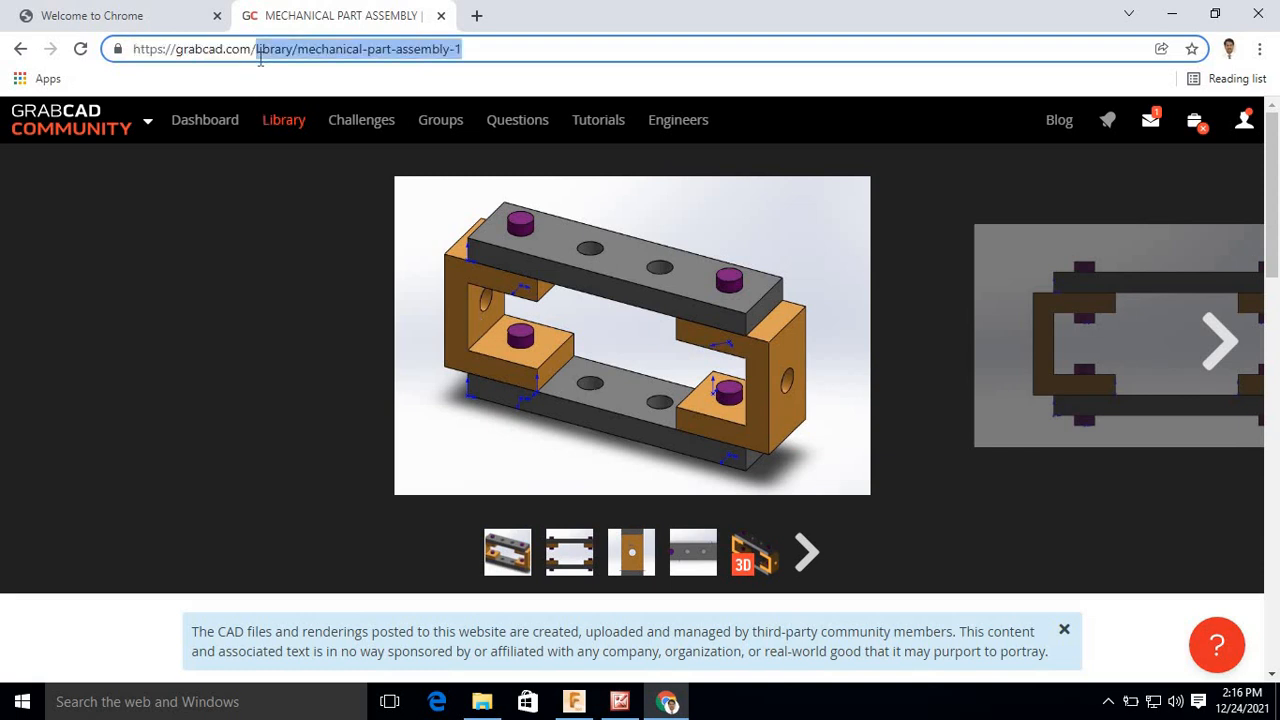
key(BackSpace)
key(Return)
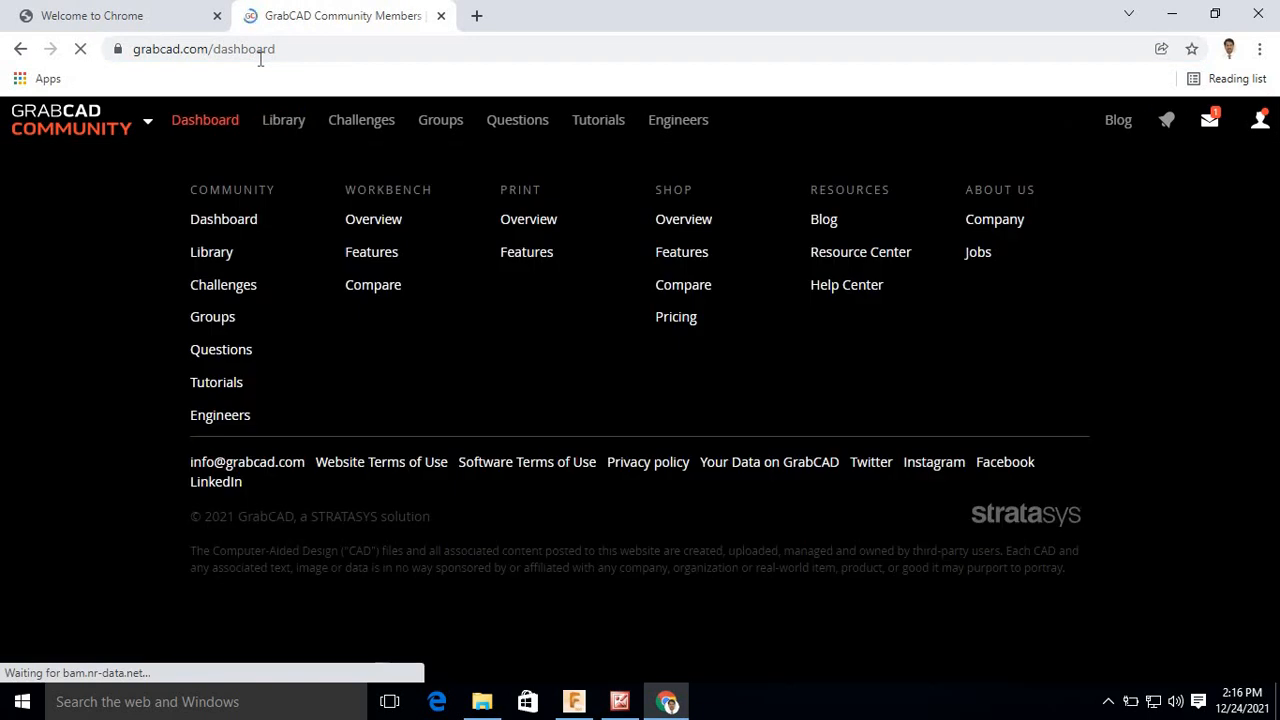